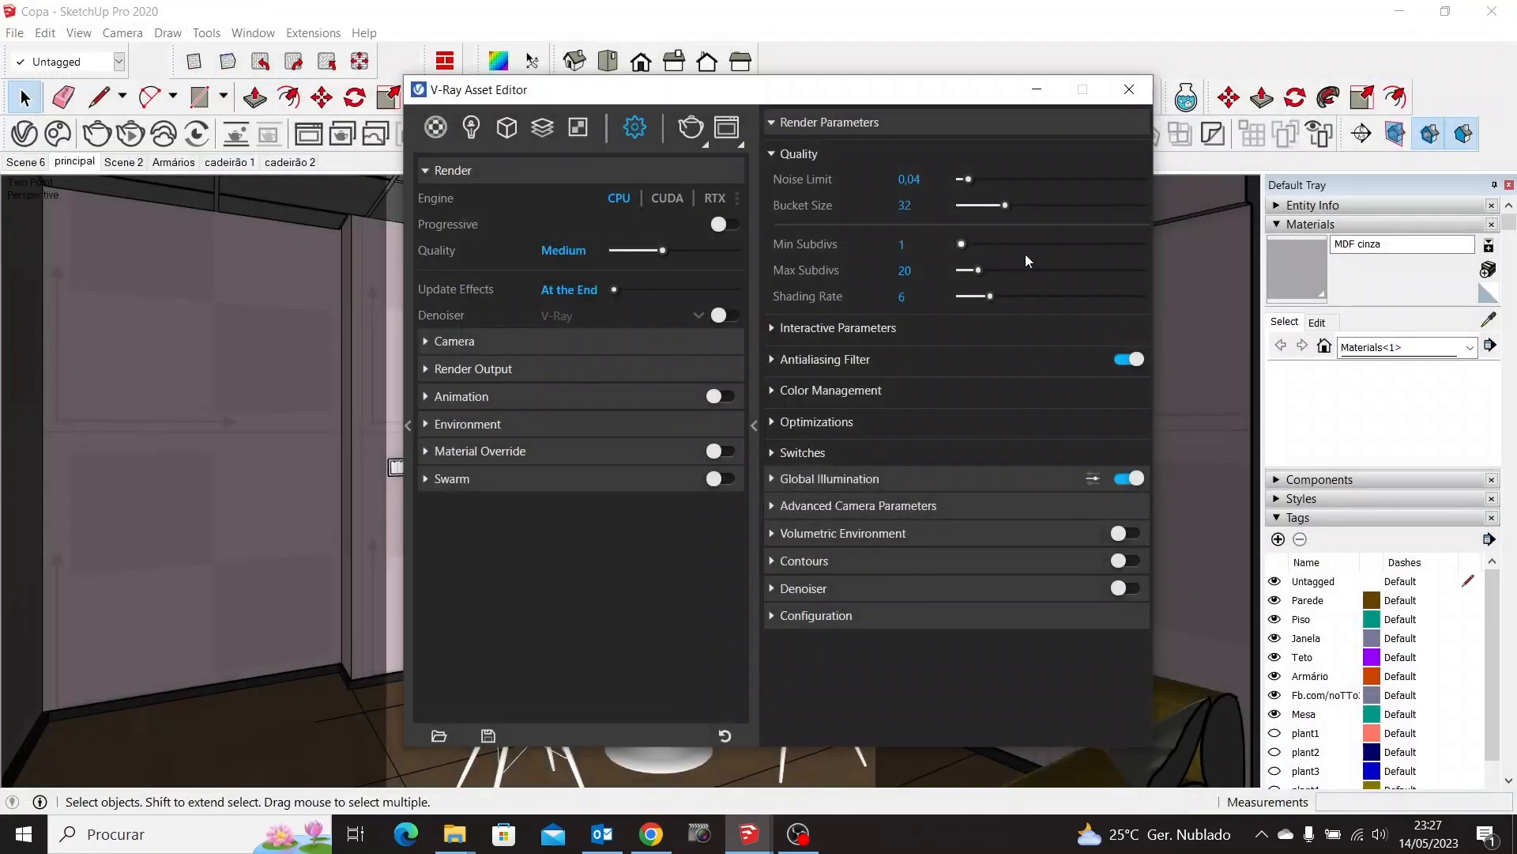
Turn off the SunLight and set the render environment's background intensity to 0 in the V-Ray Asset Editor
left_click(471, 129)
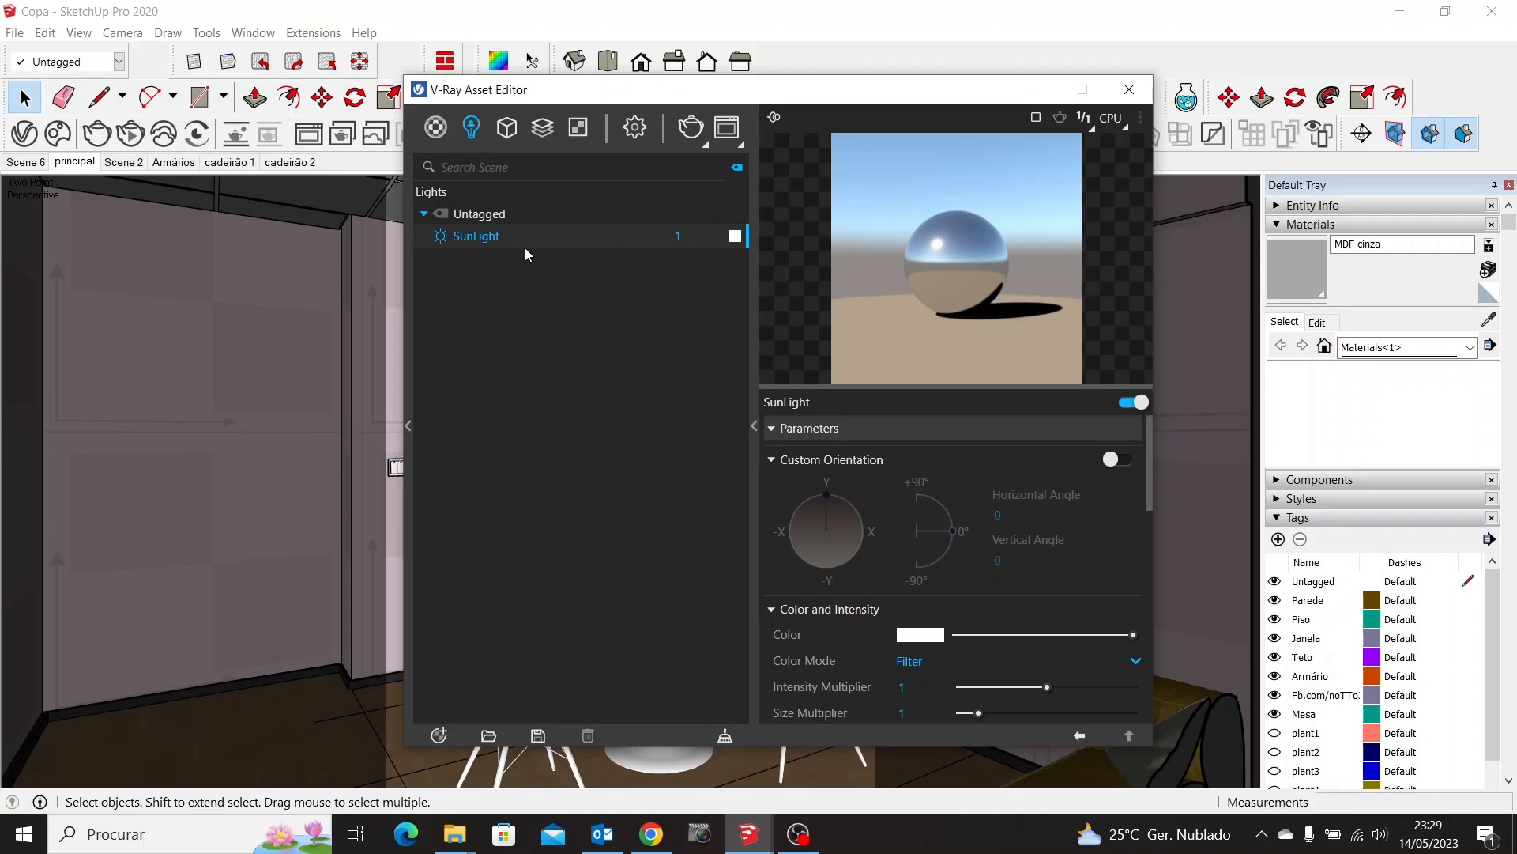
left_click(441, 237)
left_click(637, 129)
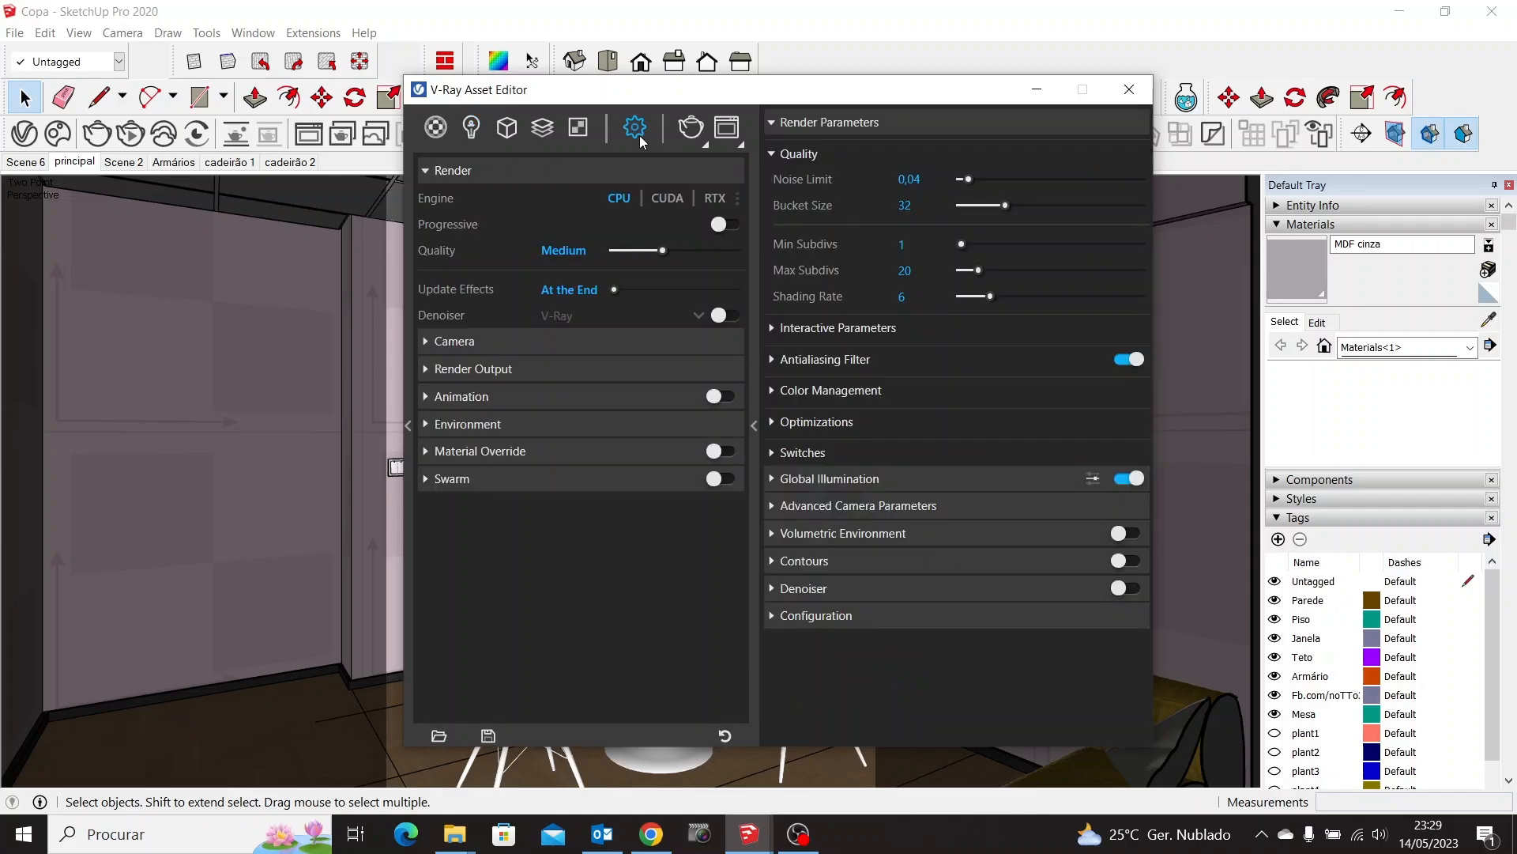
left_click(530, 424)
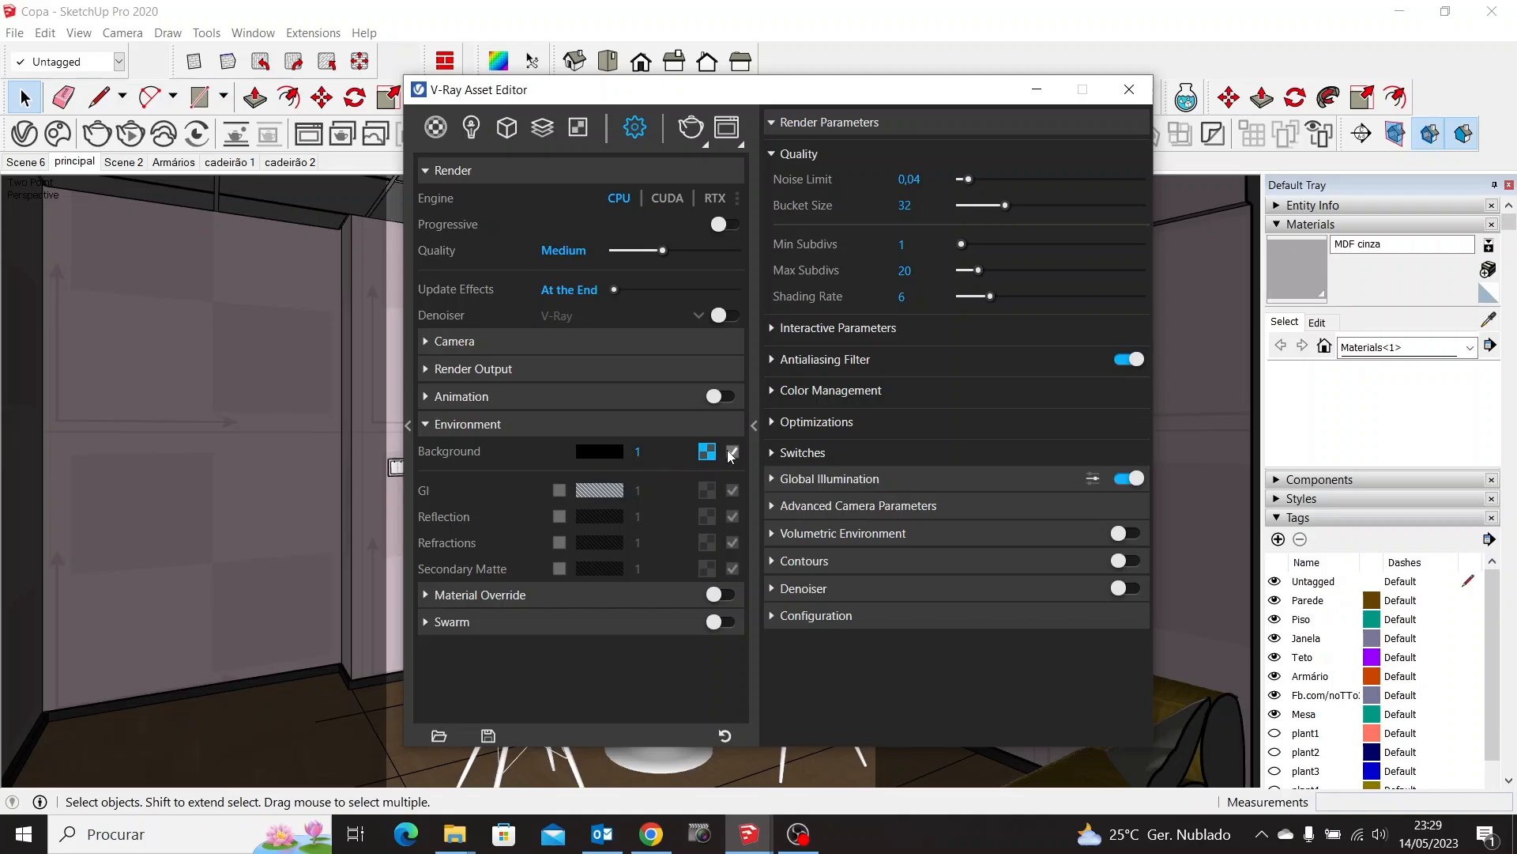
left_click(664, 451)
type("0")
left_click(628, 428)
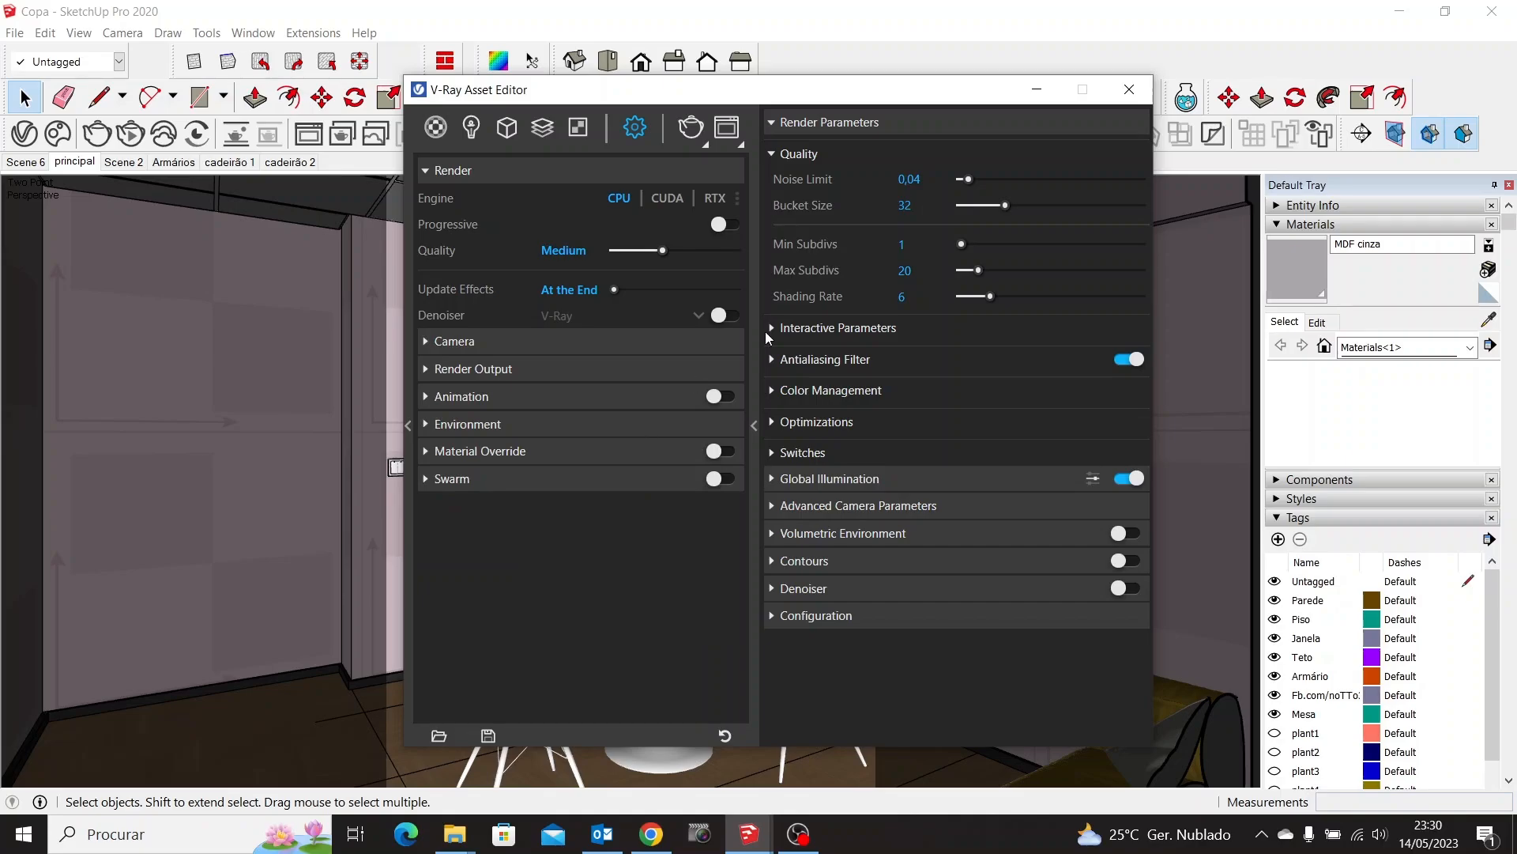
left_click(1129, 96)
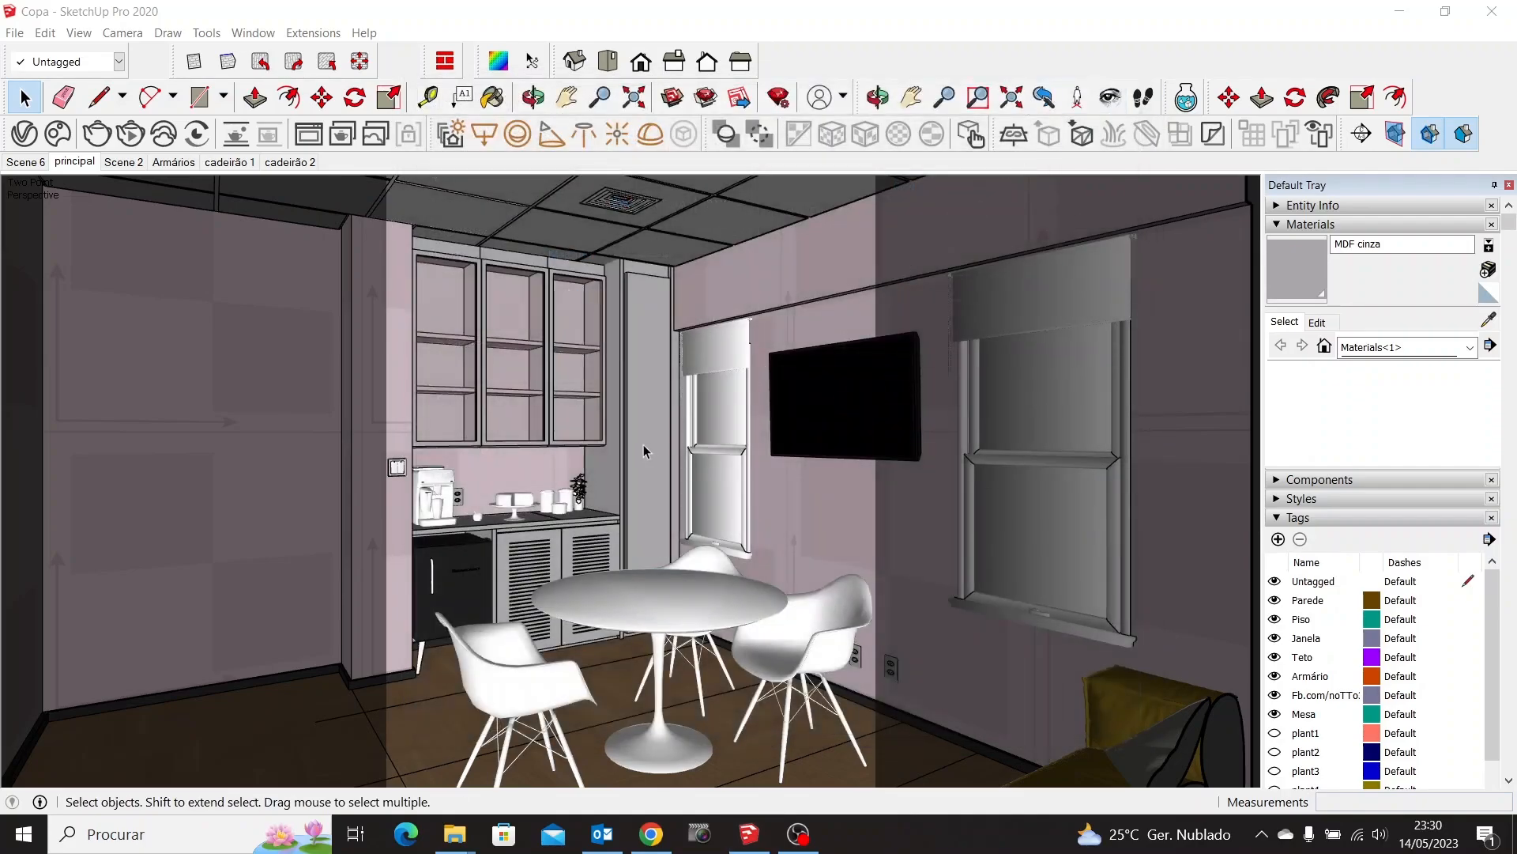
Place a V-Ray dome light at the model's axis origin, outside the room
scroll(643, 444, "down", 6)
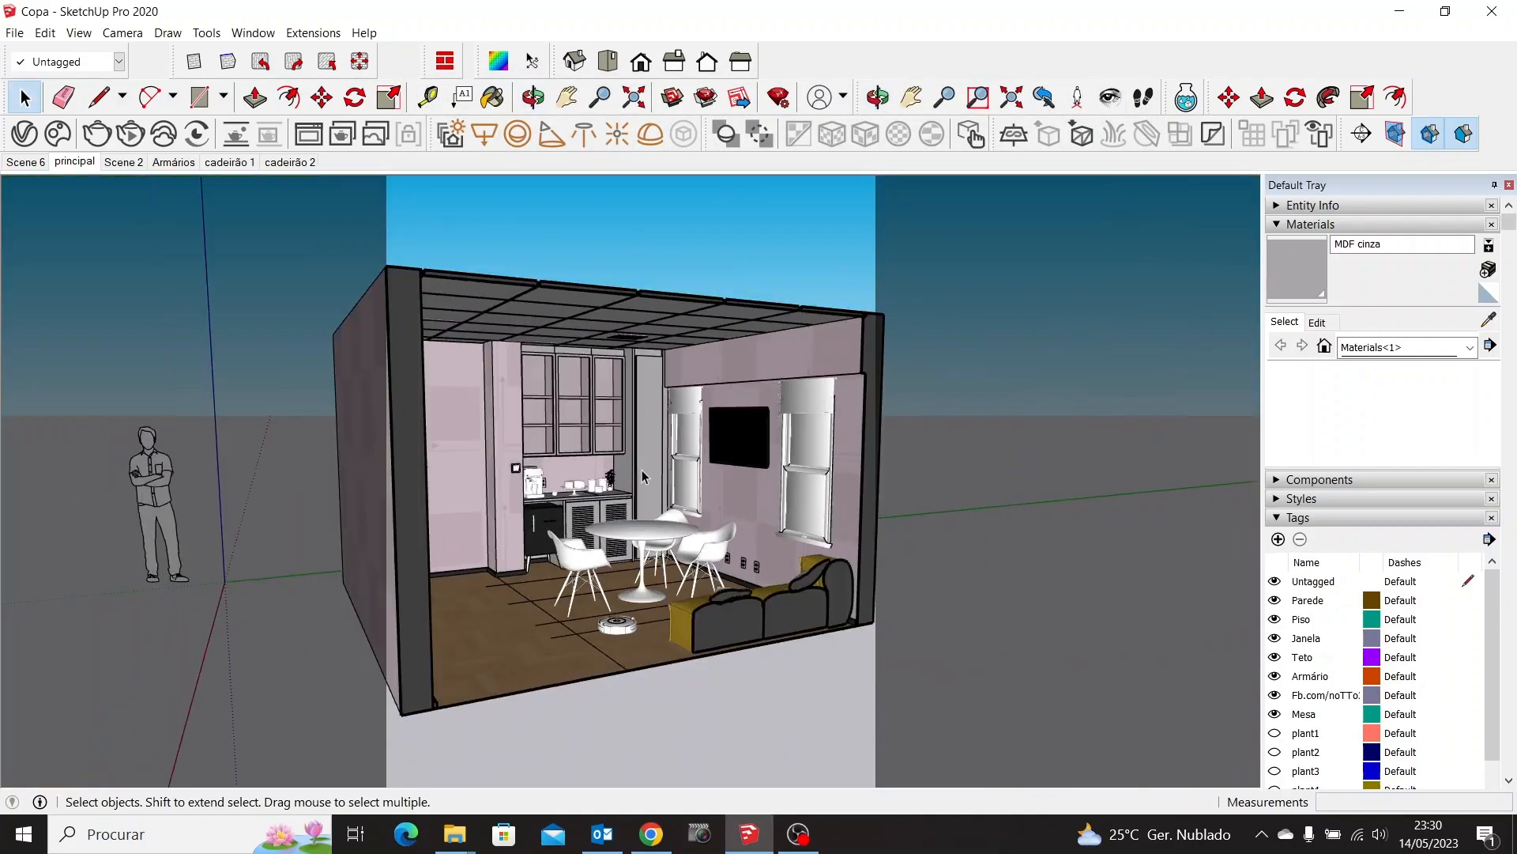
middle_click_drag(642, 469, 653, 343)
scroll(713, 524, "down", 3)
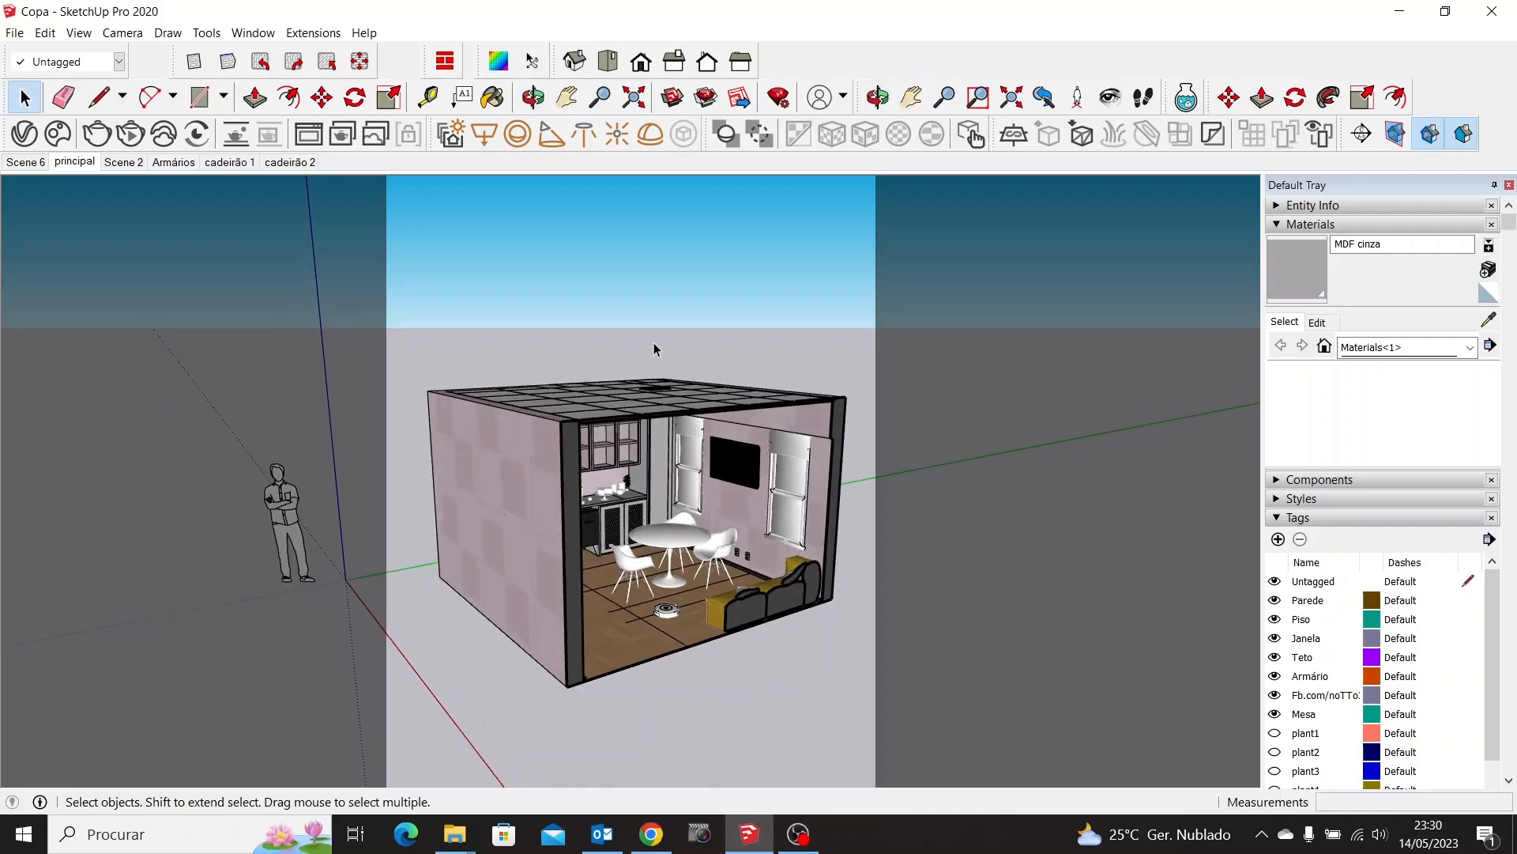
left_click(649, 135)
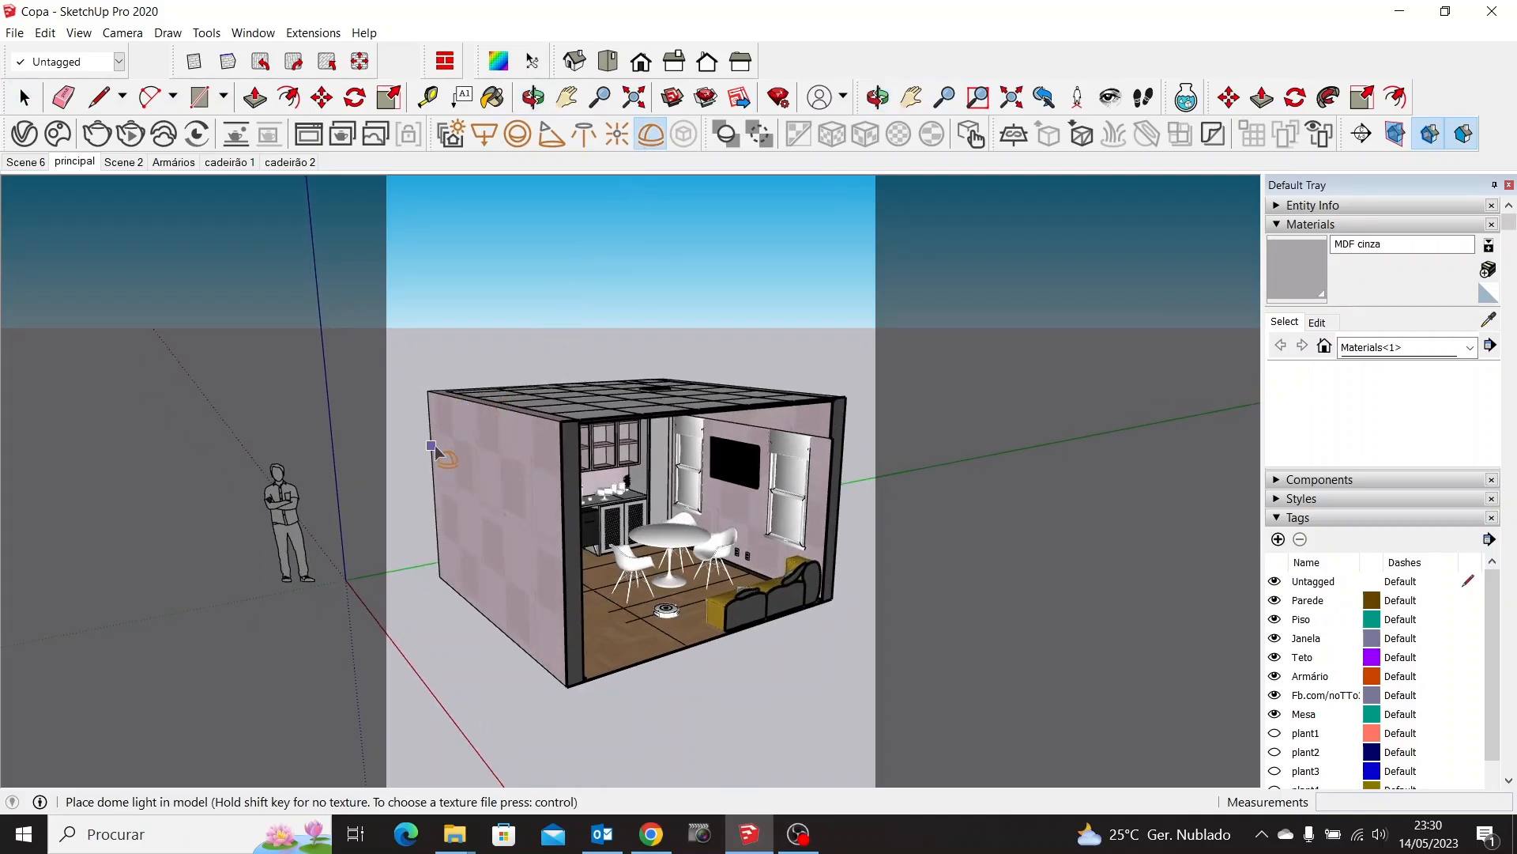
scroll(331, 586, "up", 3)
middle_click_drag(331, 588, 457, 600)
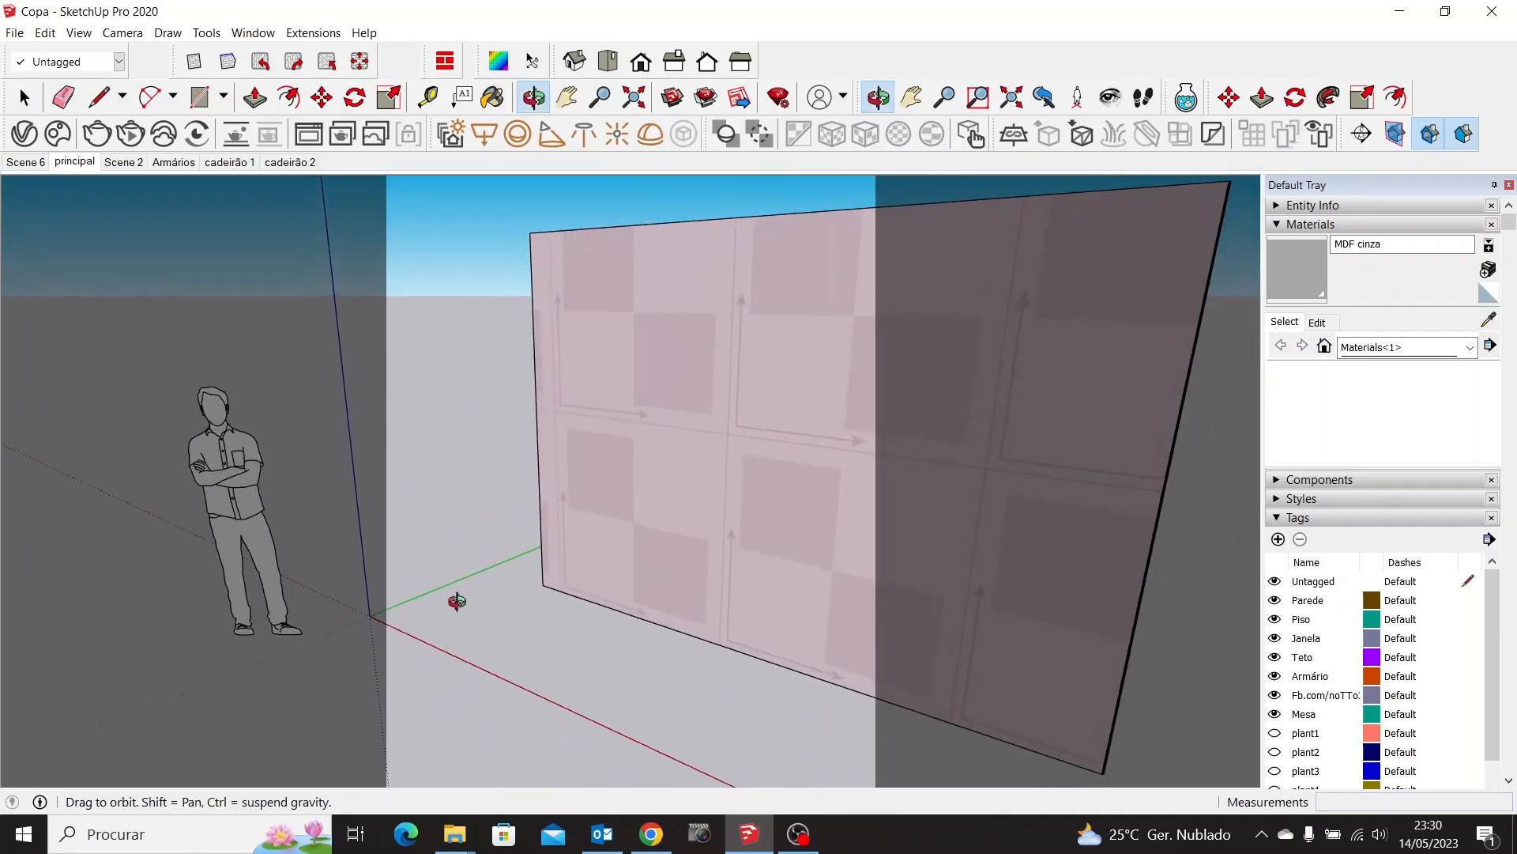
left_click(369, 618)
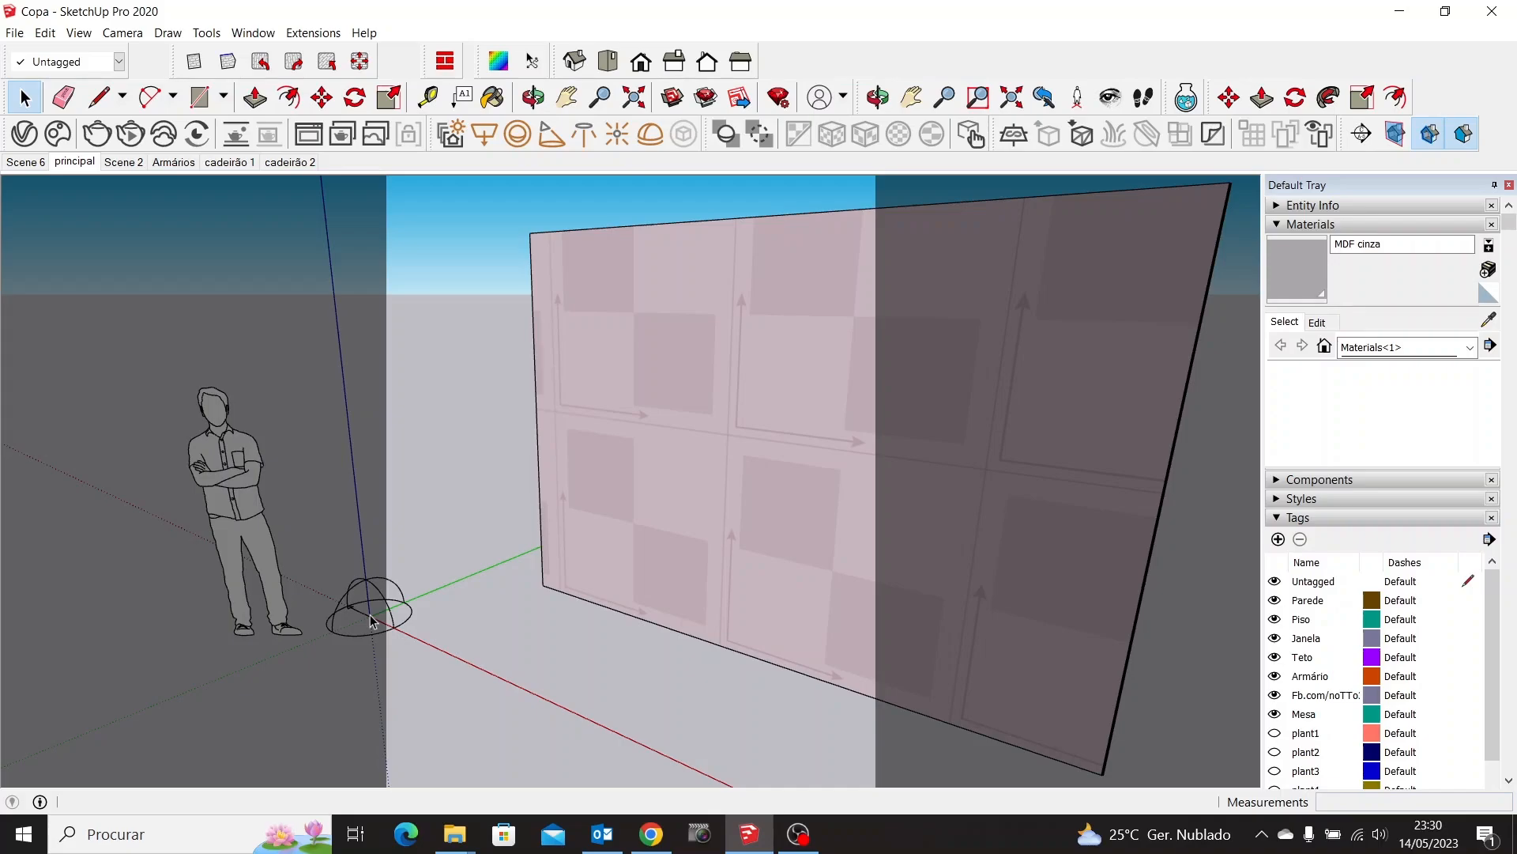
scroll(364, 610, "up", 2)
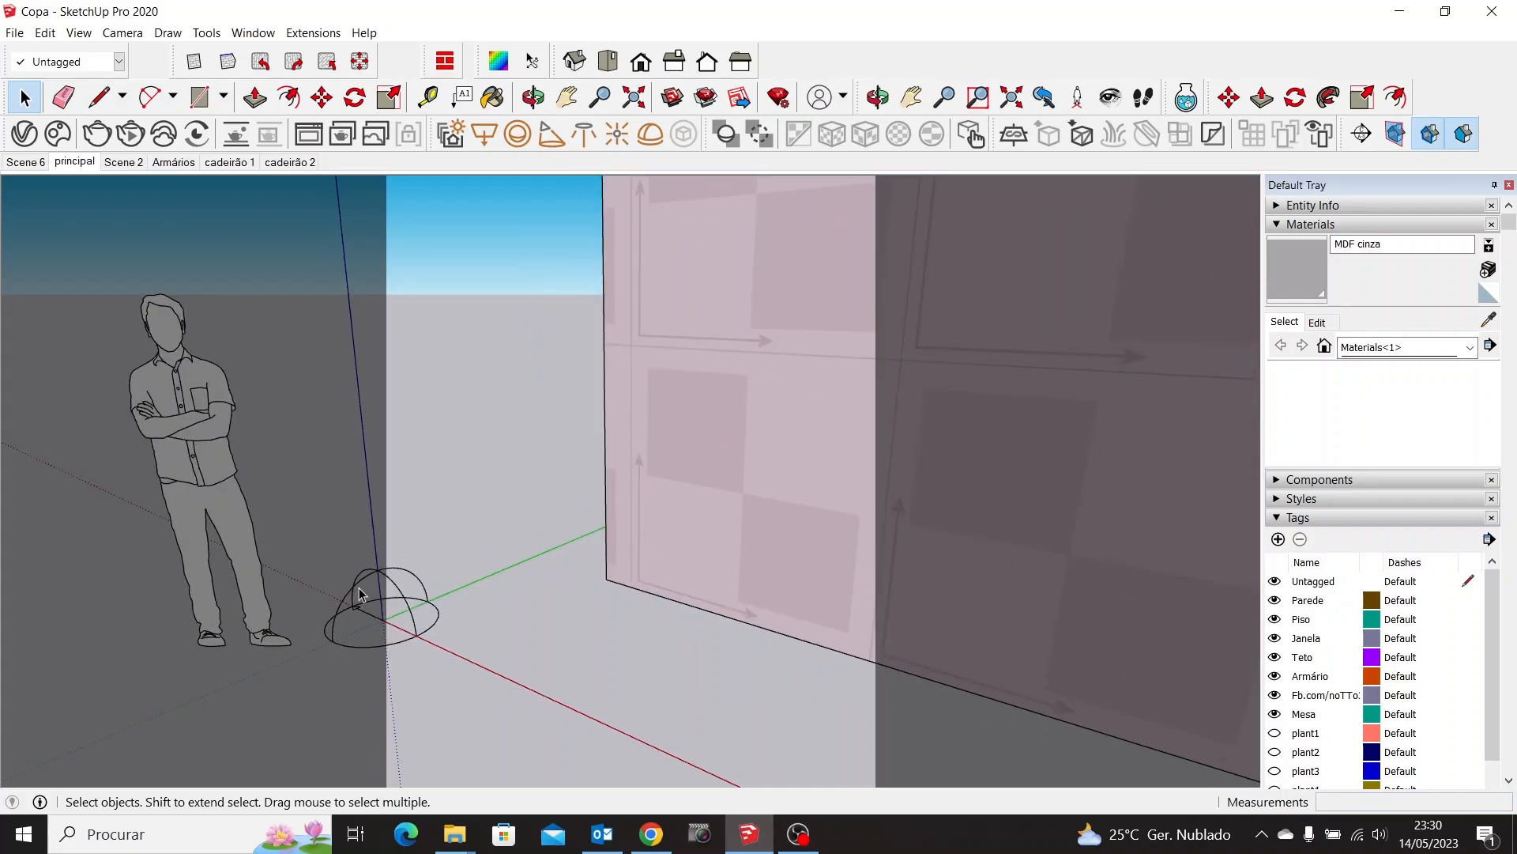
scroll(530, 605, "down", 3)
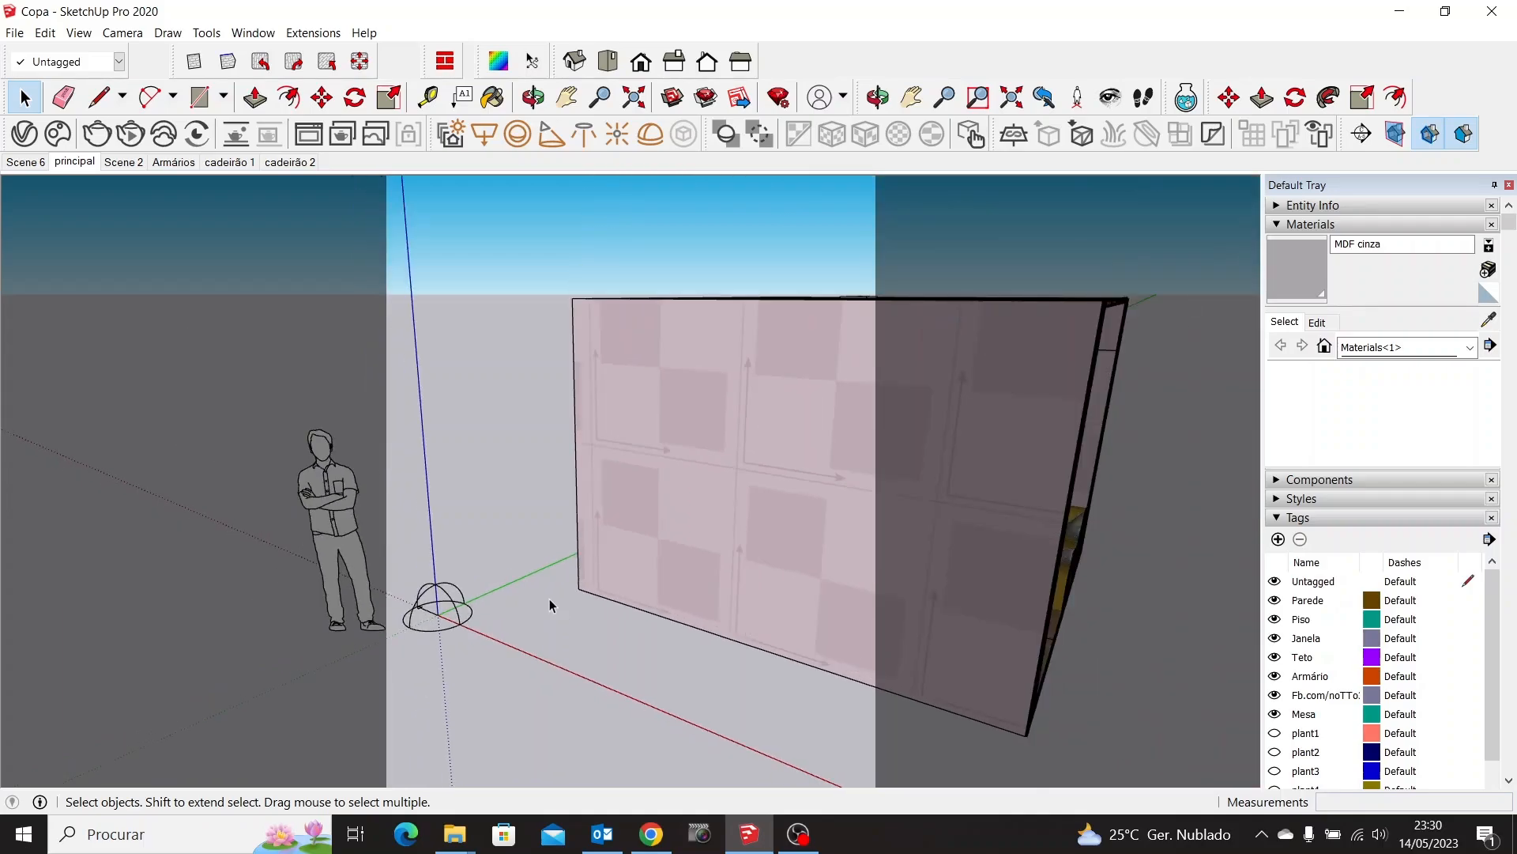
Open the Dome Light's parameters in the V-Ray Asset Editor
left_click(25, 134)
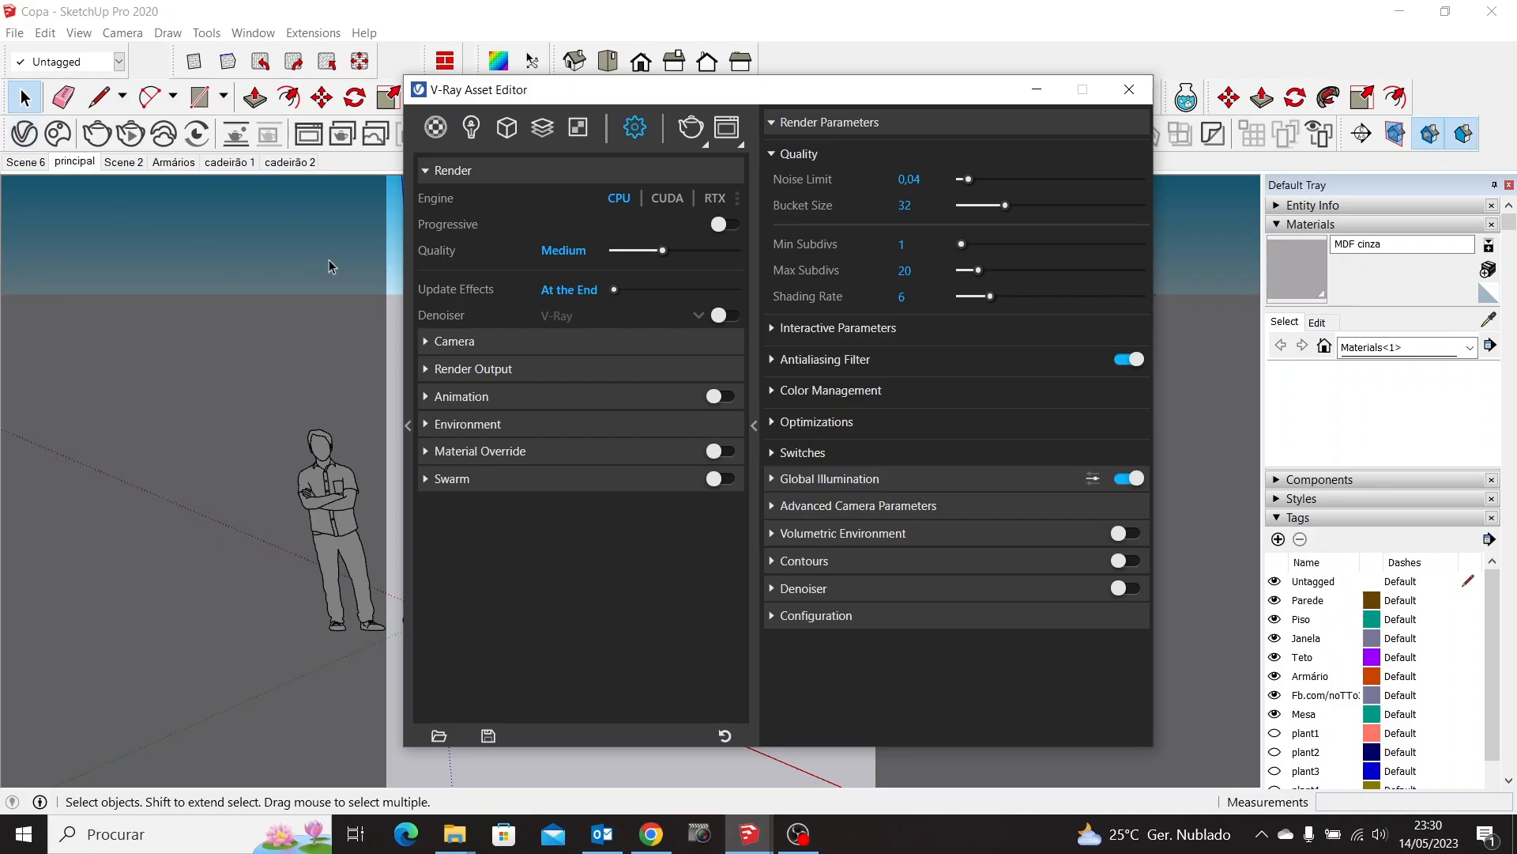
left_click(469, 133)
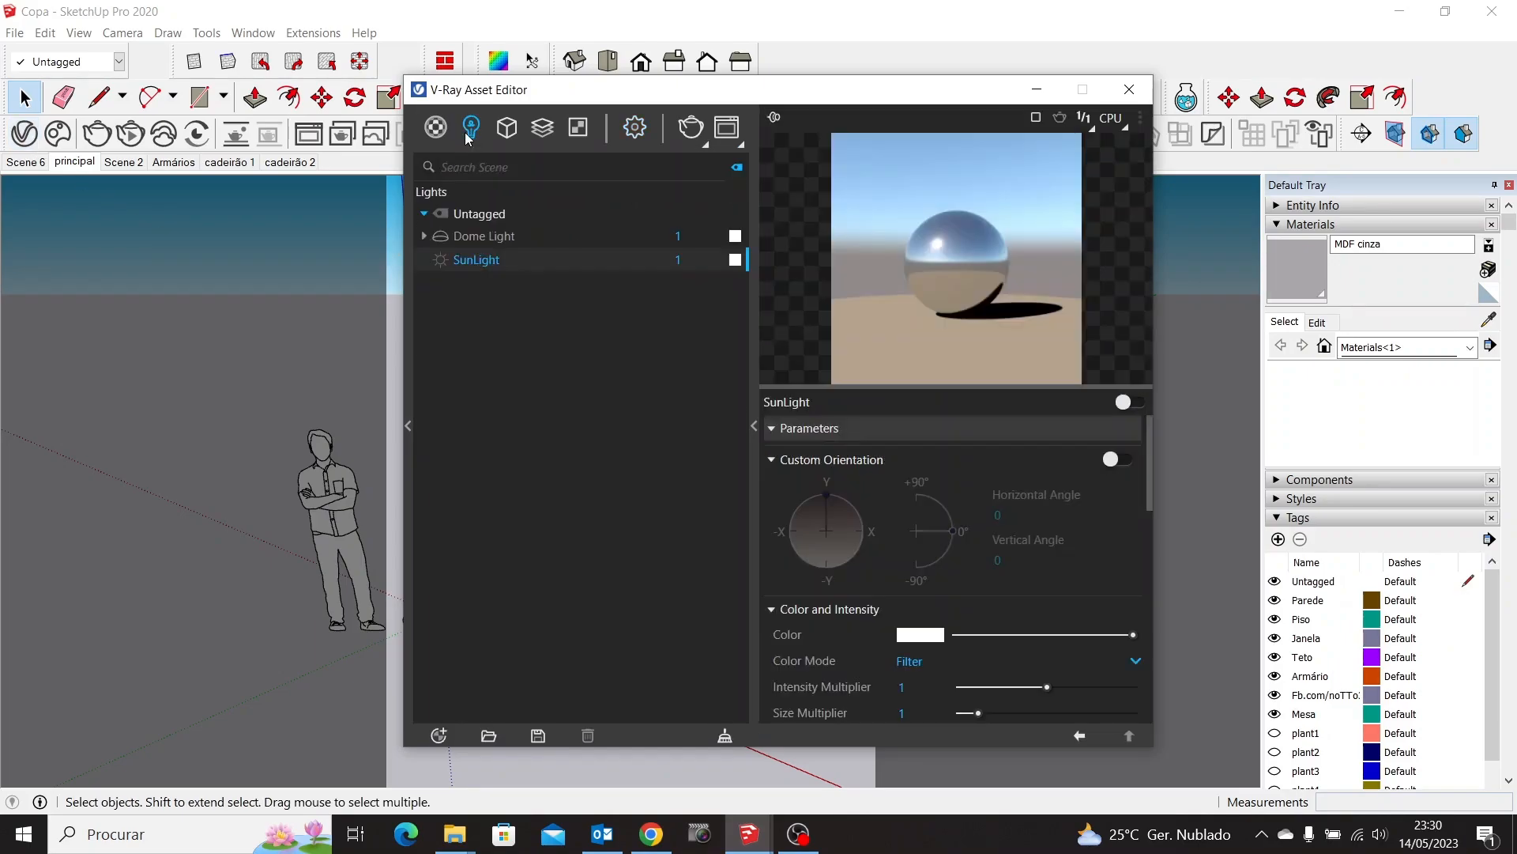
left_click(490, 238)
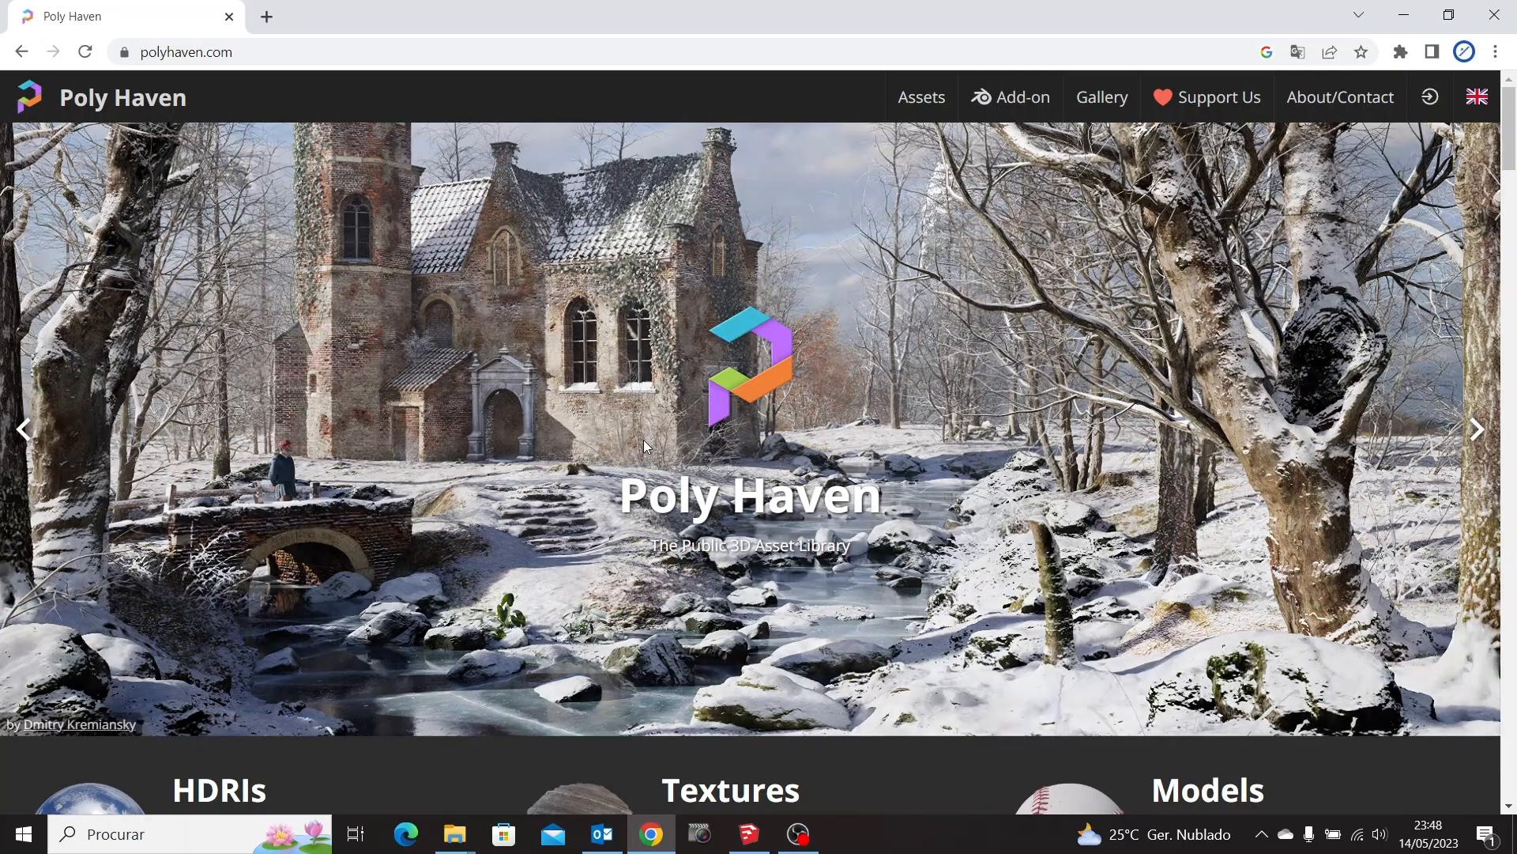
Switch to the Poly Haven website in Chrome and examine its home page's sections on free licensing and quality
scroll(643, 440, "down", 8)
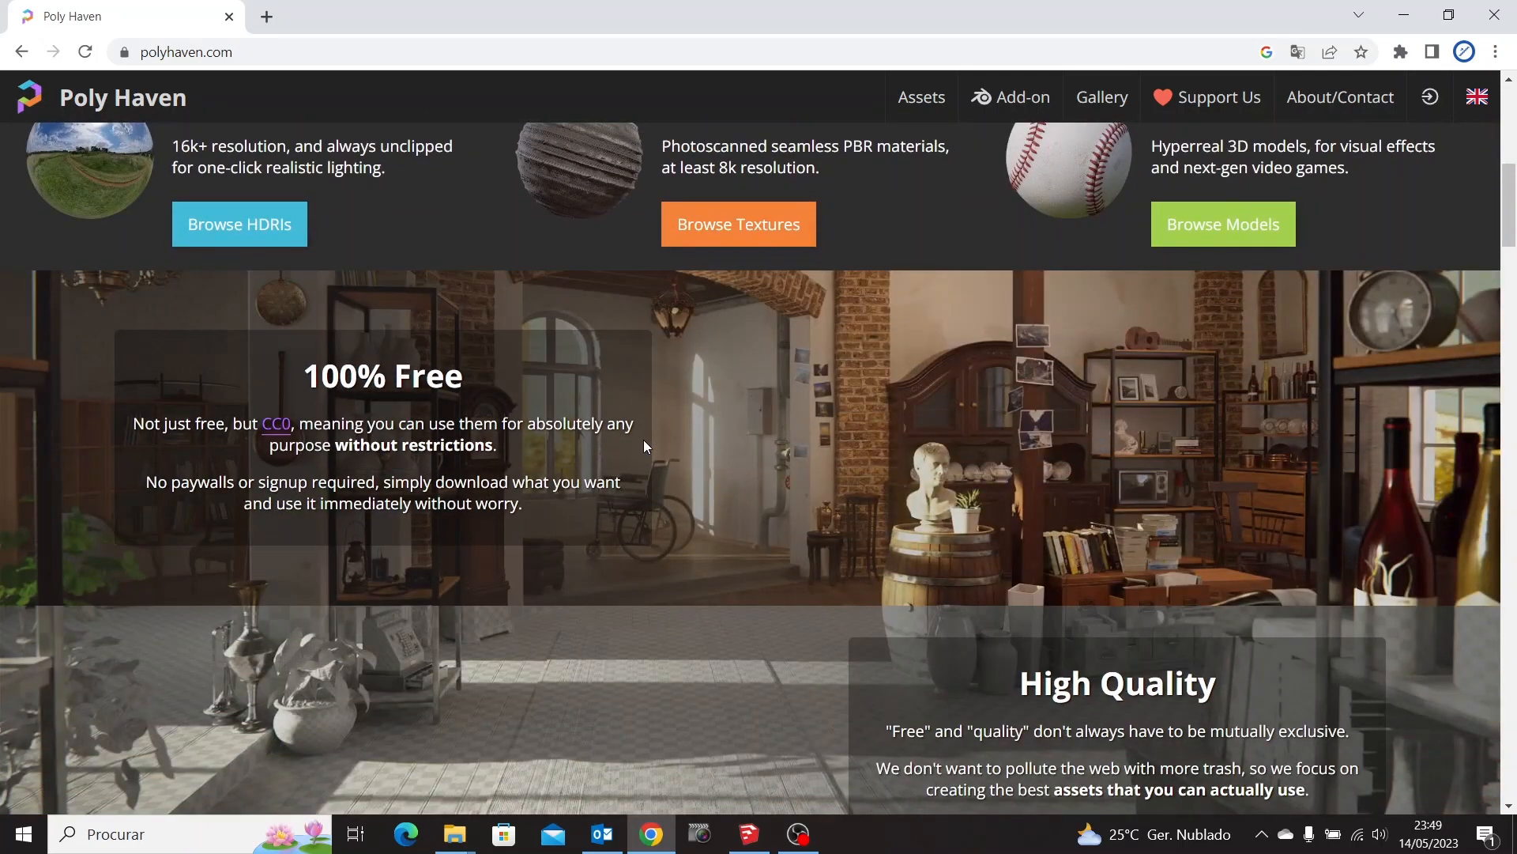
left_click_drag(316, 380, 475, 385)
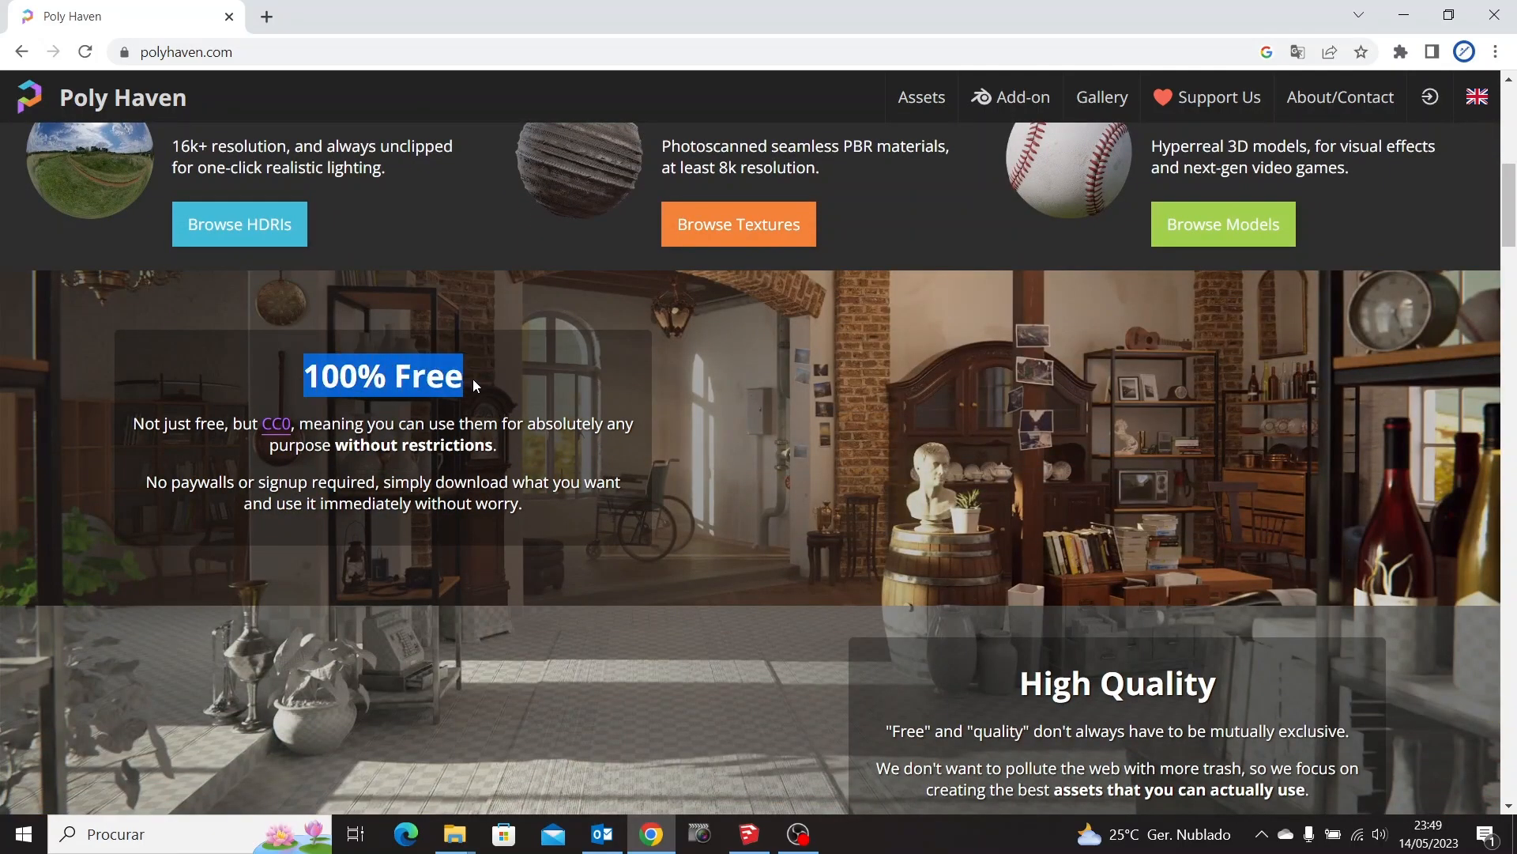
left_click(496, 381)
scroll(790, 474, "down", 3)
left_click_drag(1020, 486, 1218, 495)
left_click(1261, 501)
scroll(713, 505, "down", 6)
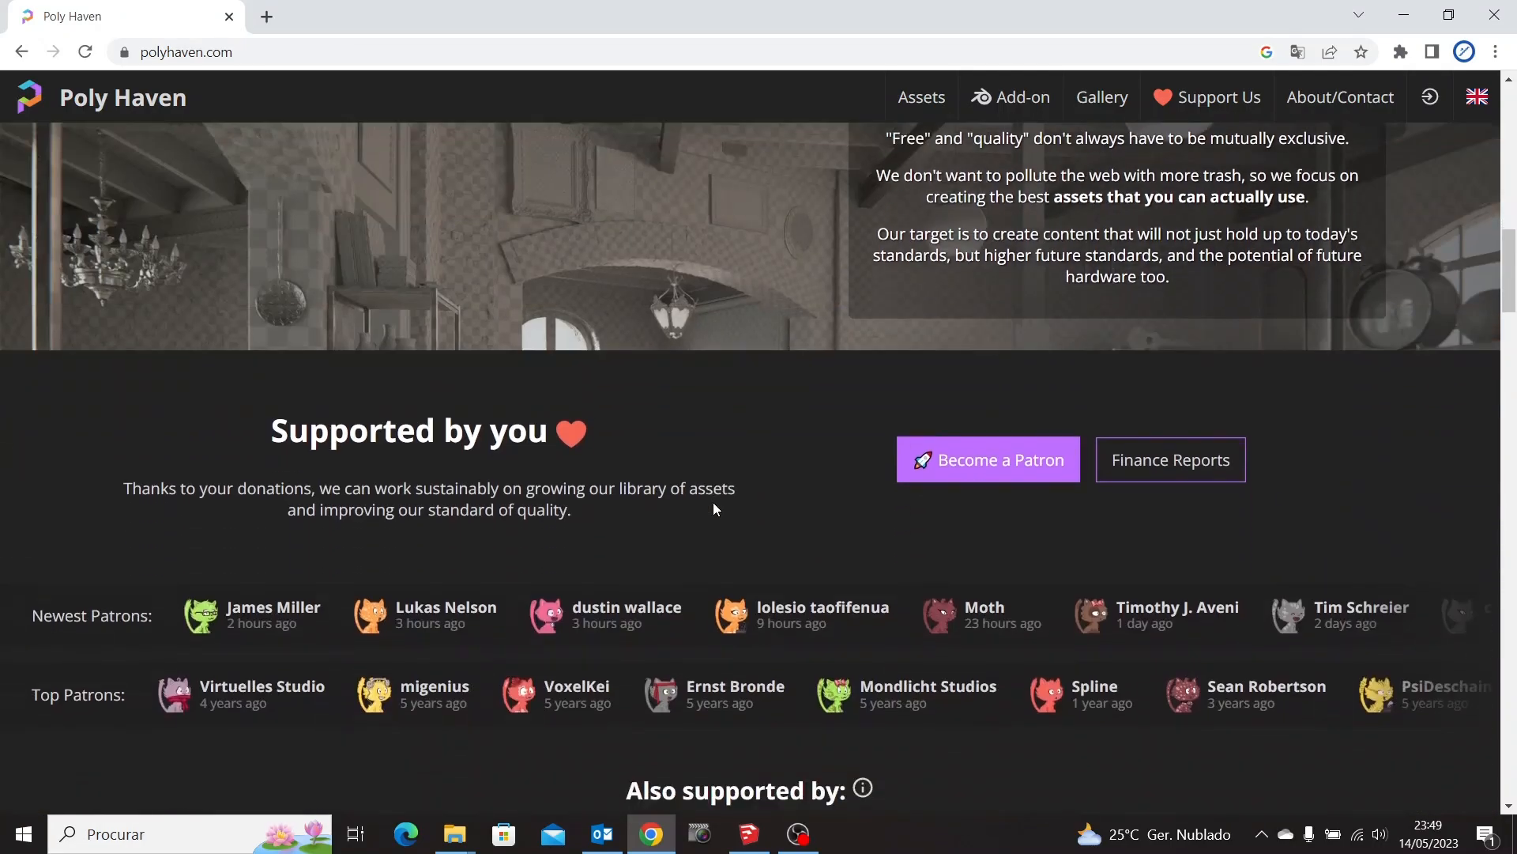
scroll(714, 506, "up", 15)
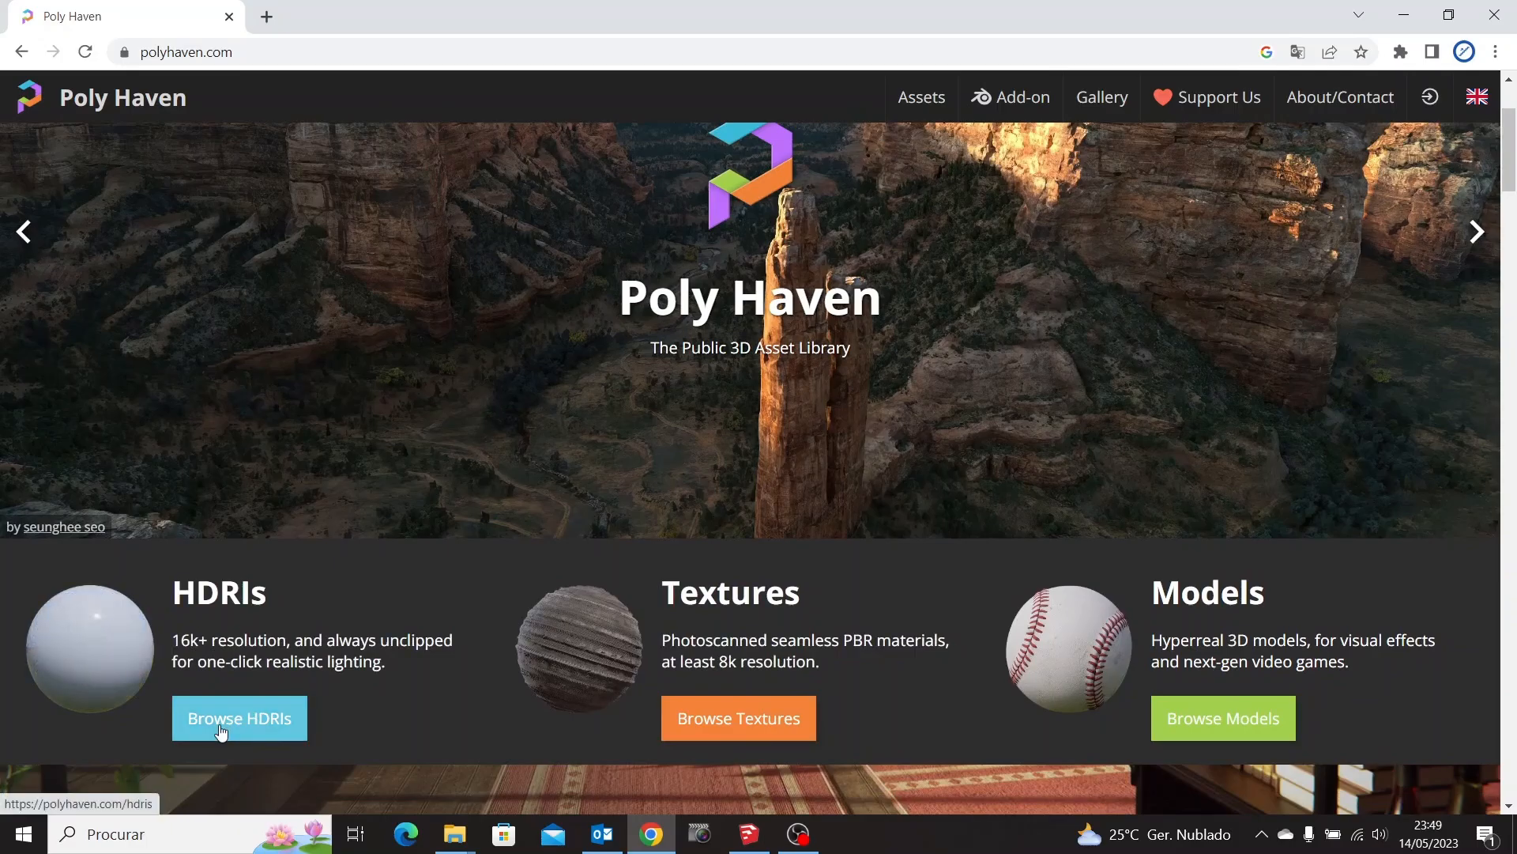
Browse the Poly Haven HDRI library and open the Farm Field (Pure Sky) HDRI
left_click(221, 725)
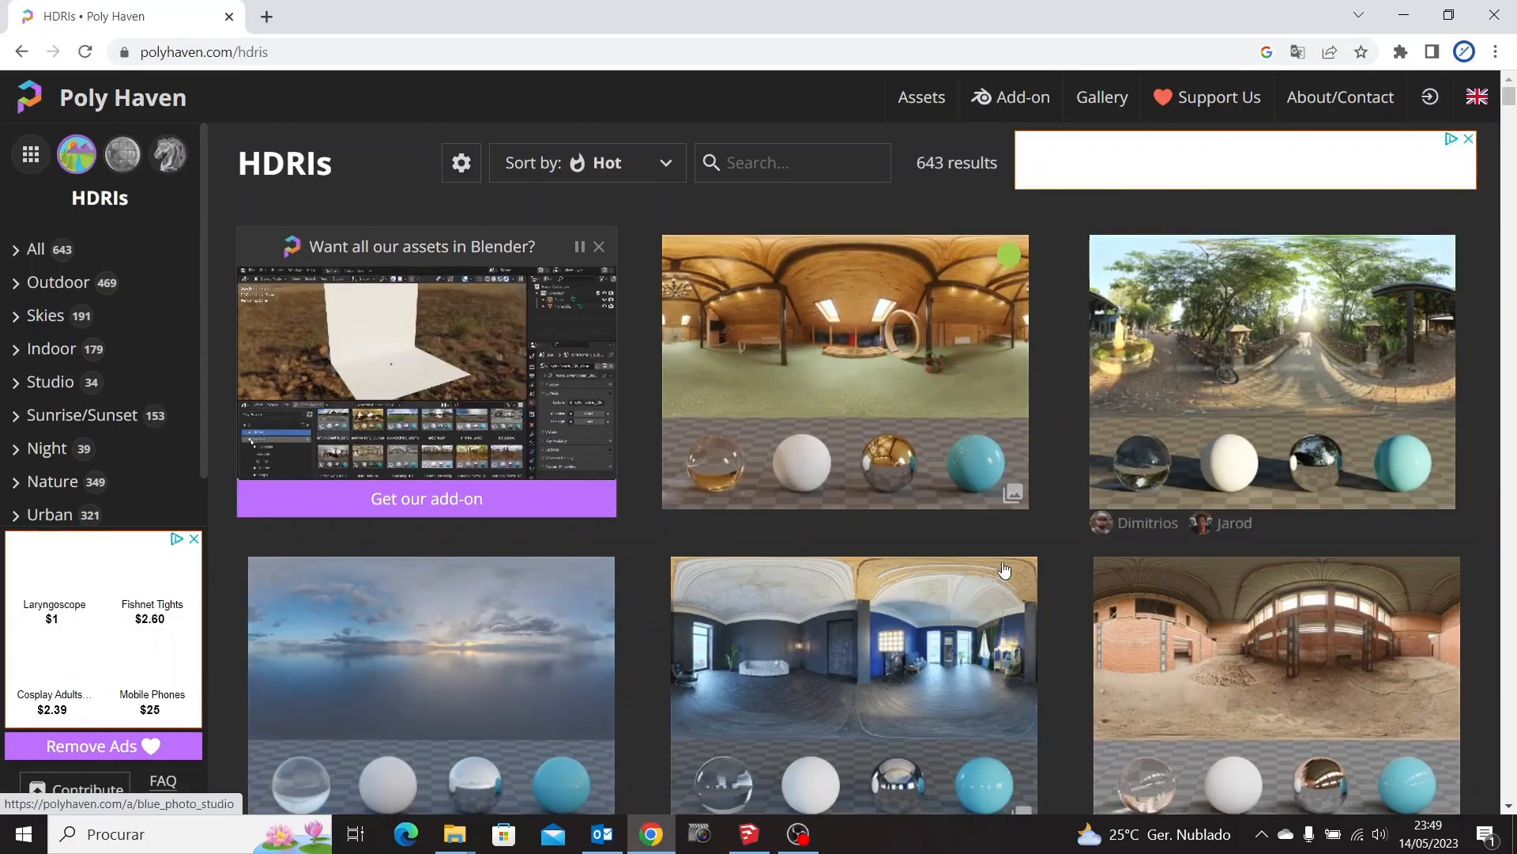
scroll(918, 525, "down", 6)
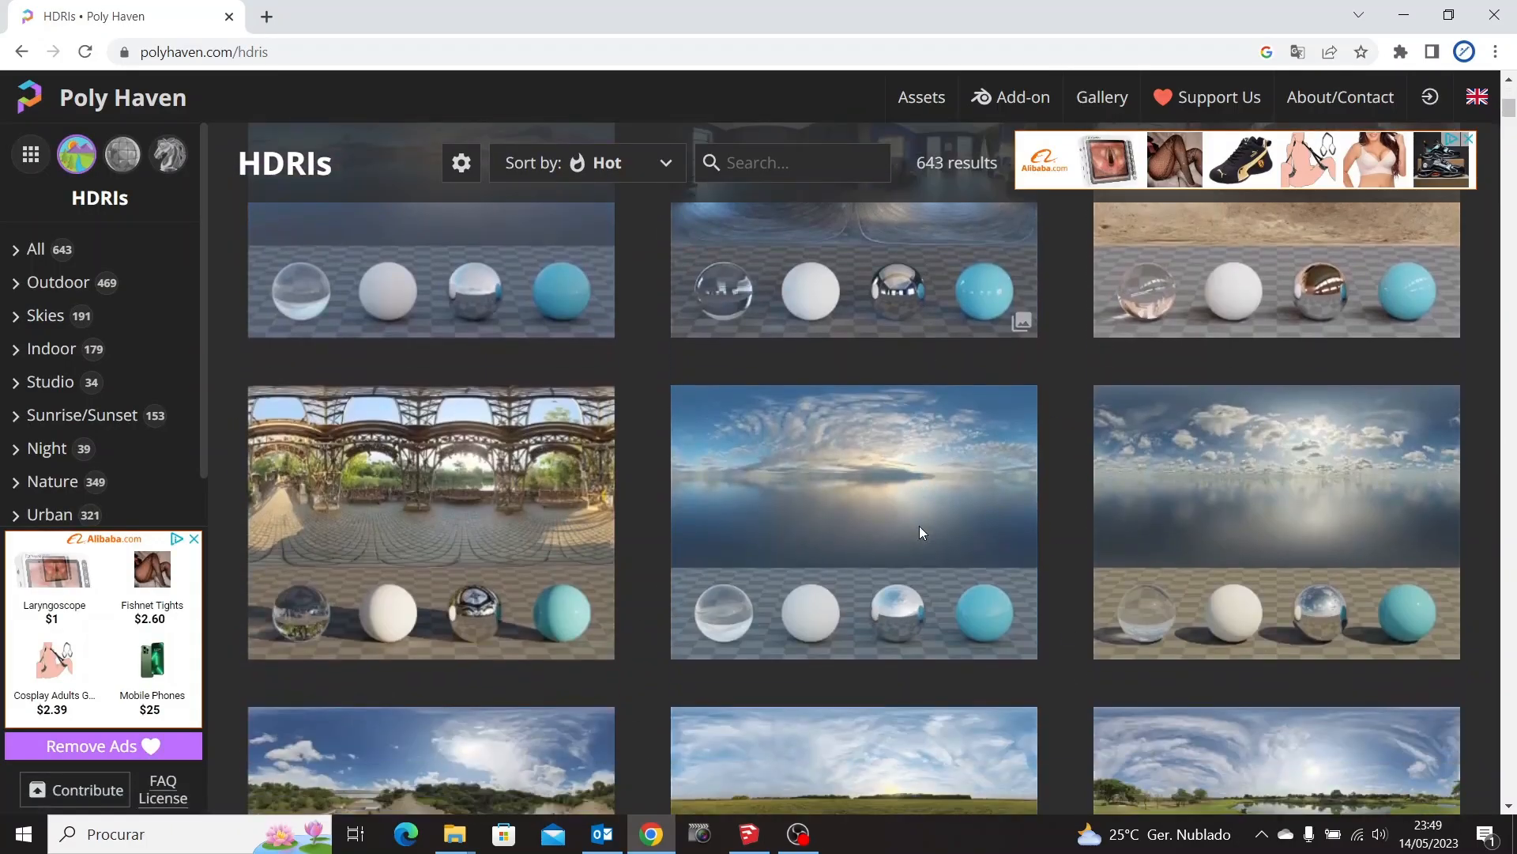
scroll(853, 558, "down", 10)
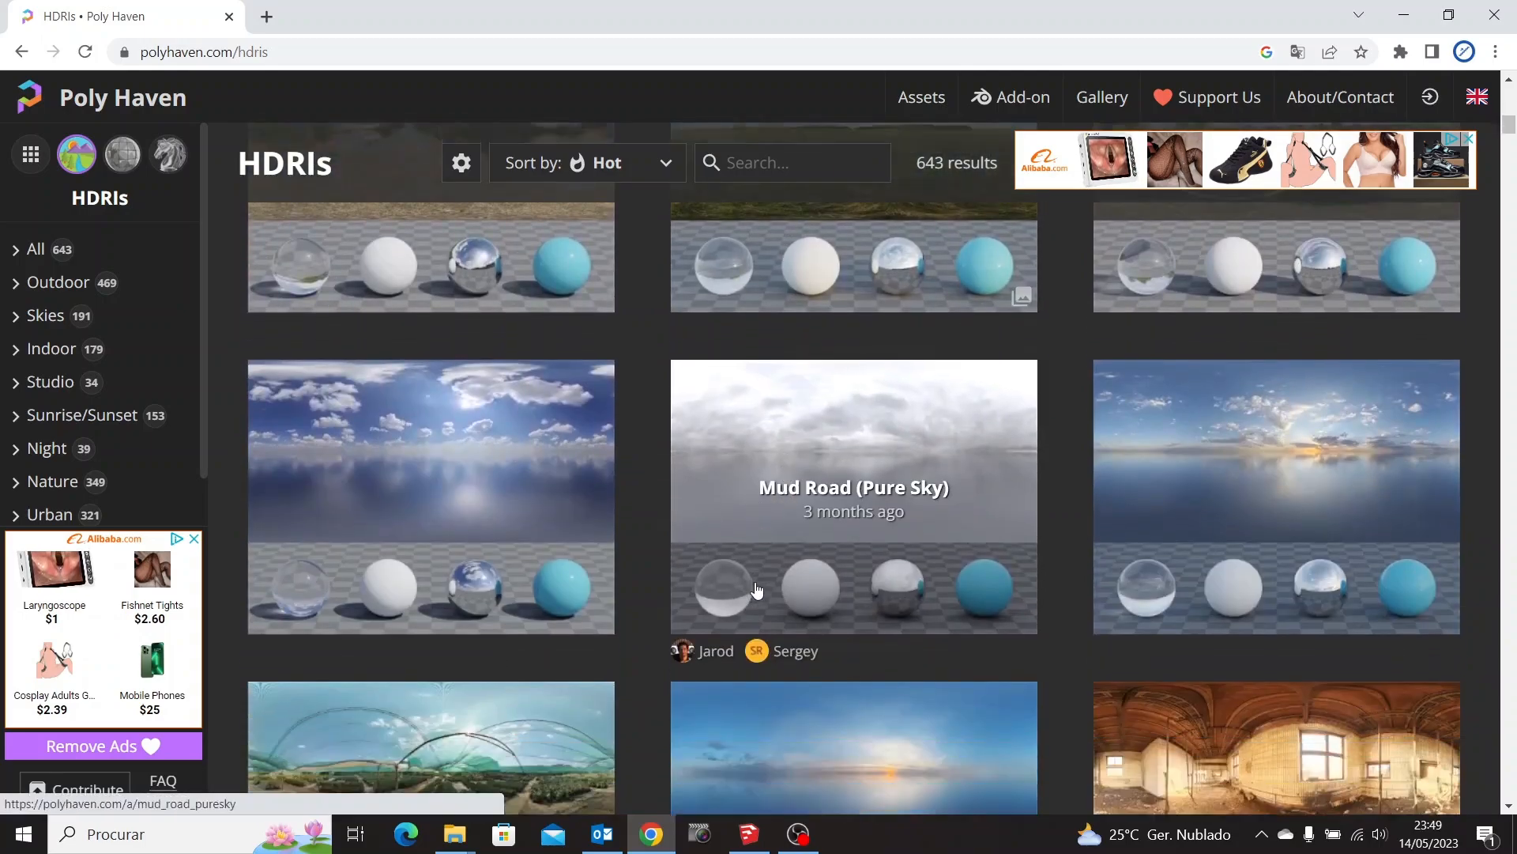
scroll(756, 591, "down", 15)
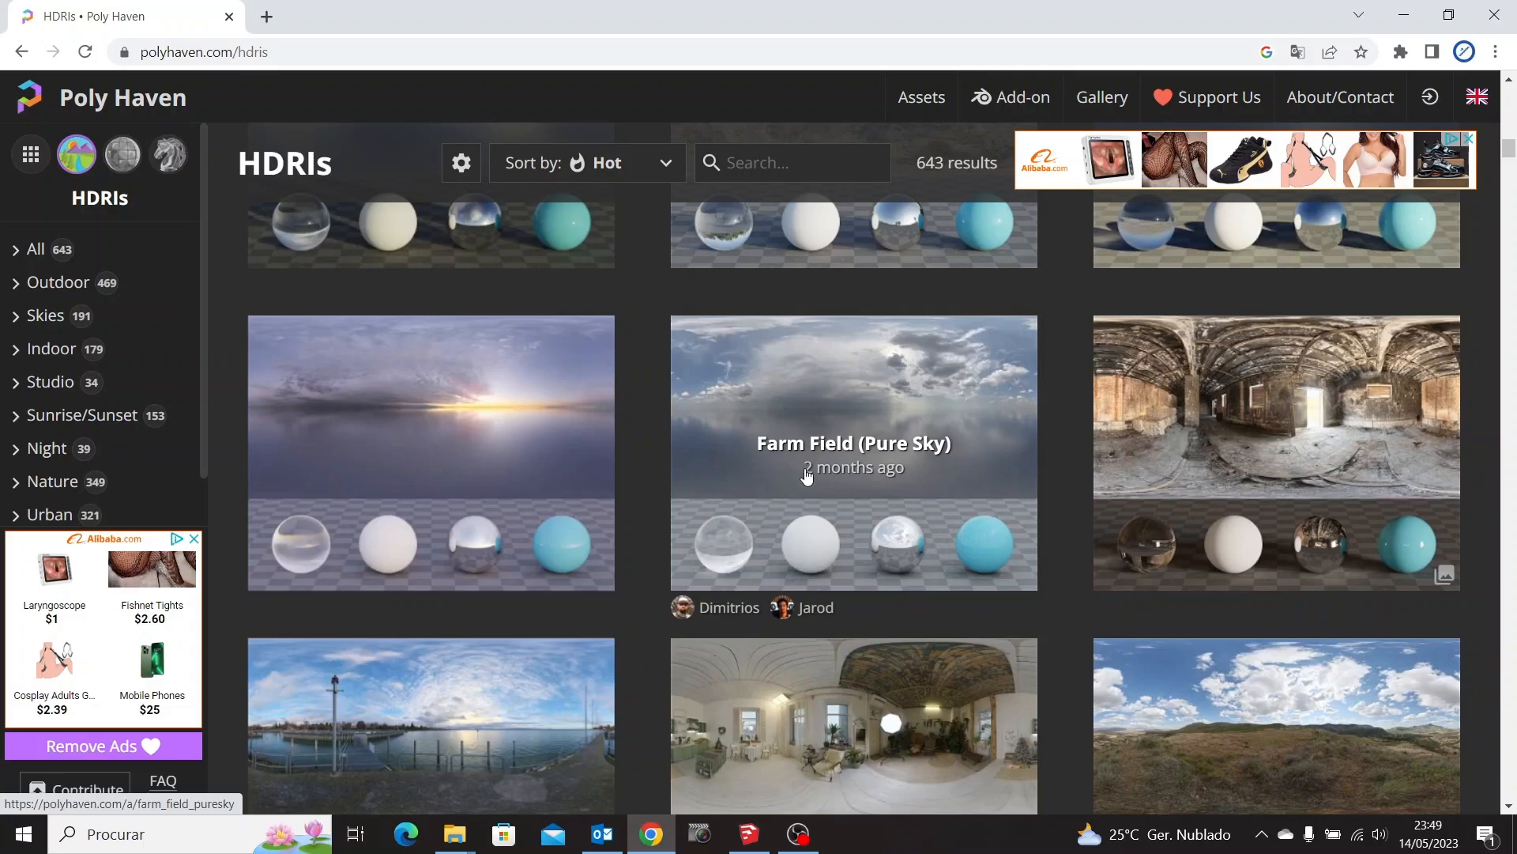
left_click(807, 474)
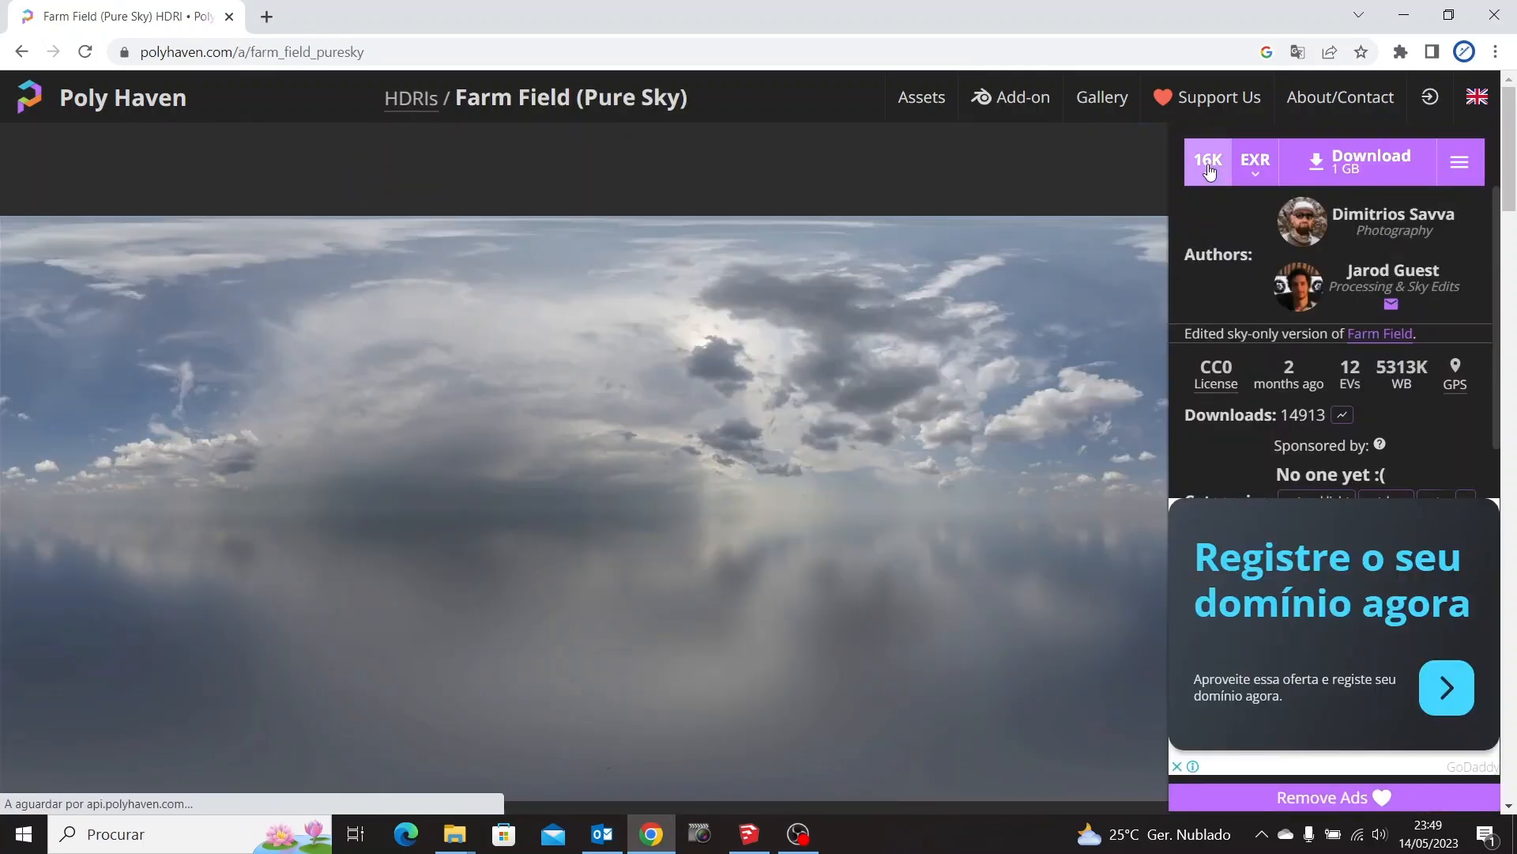
Download the Farm Field (Pure Sky) HDRI at 8K resolution in EXR format
left_click(1208, 169)
left_click(1211, 324)
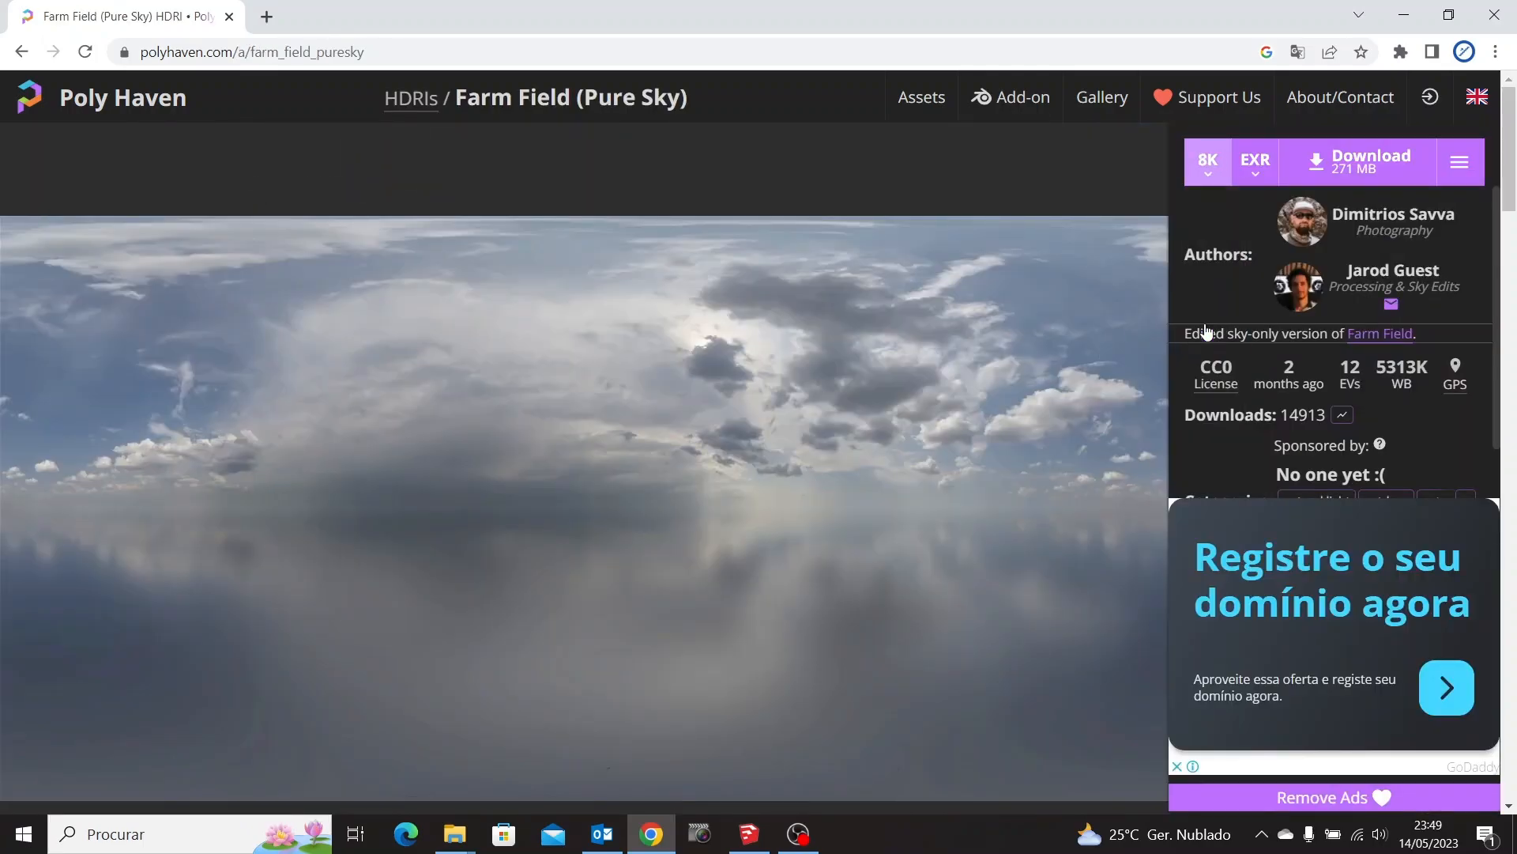
left_click(1250, 181)
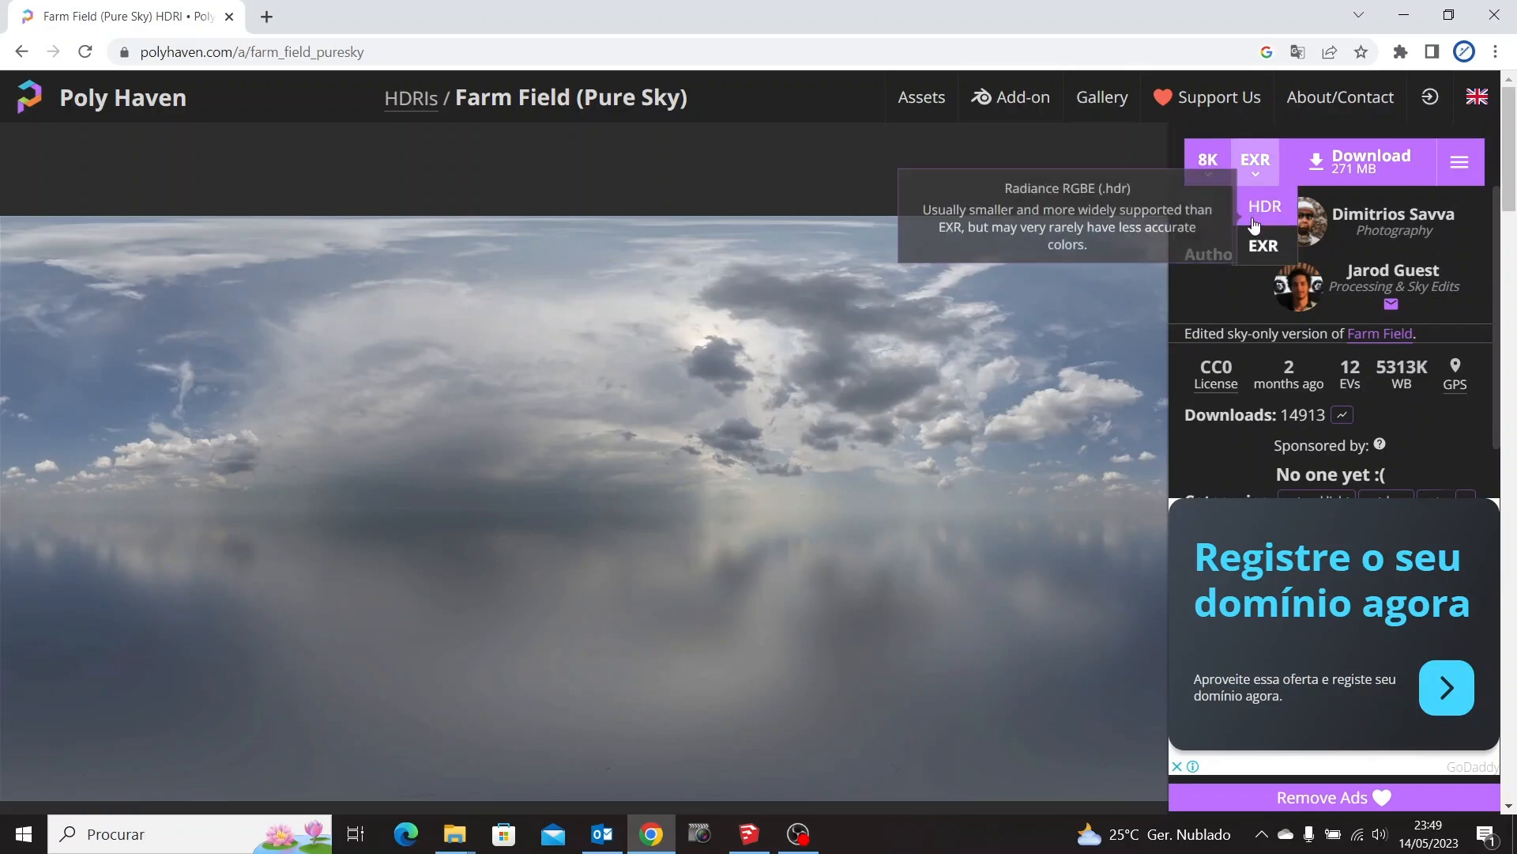
left_click(1249, 246)
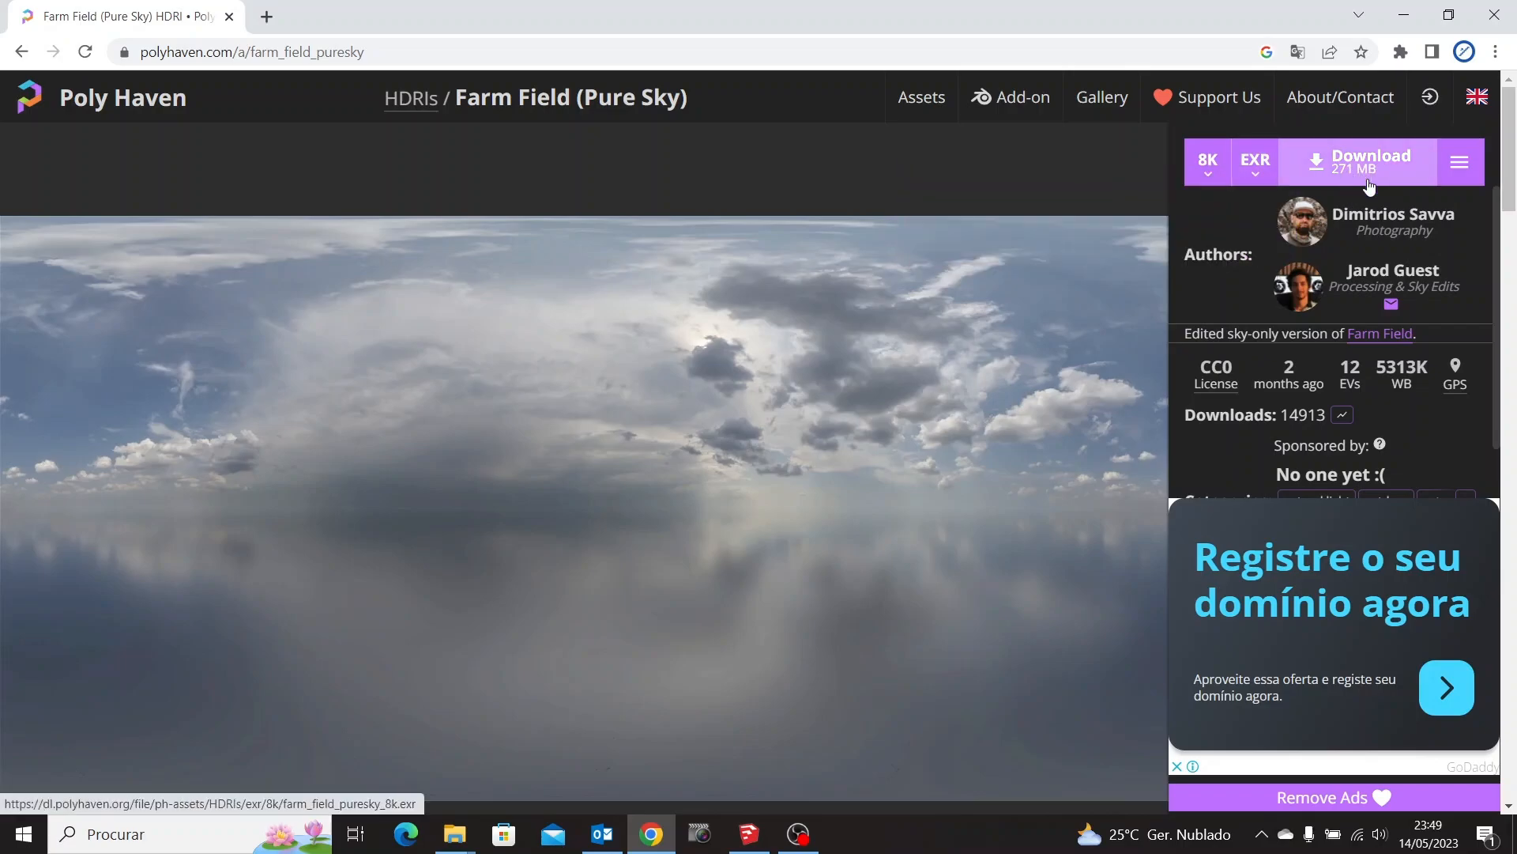
left_click(1375, 181)
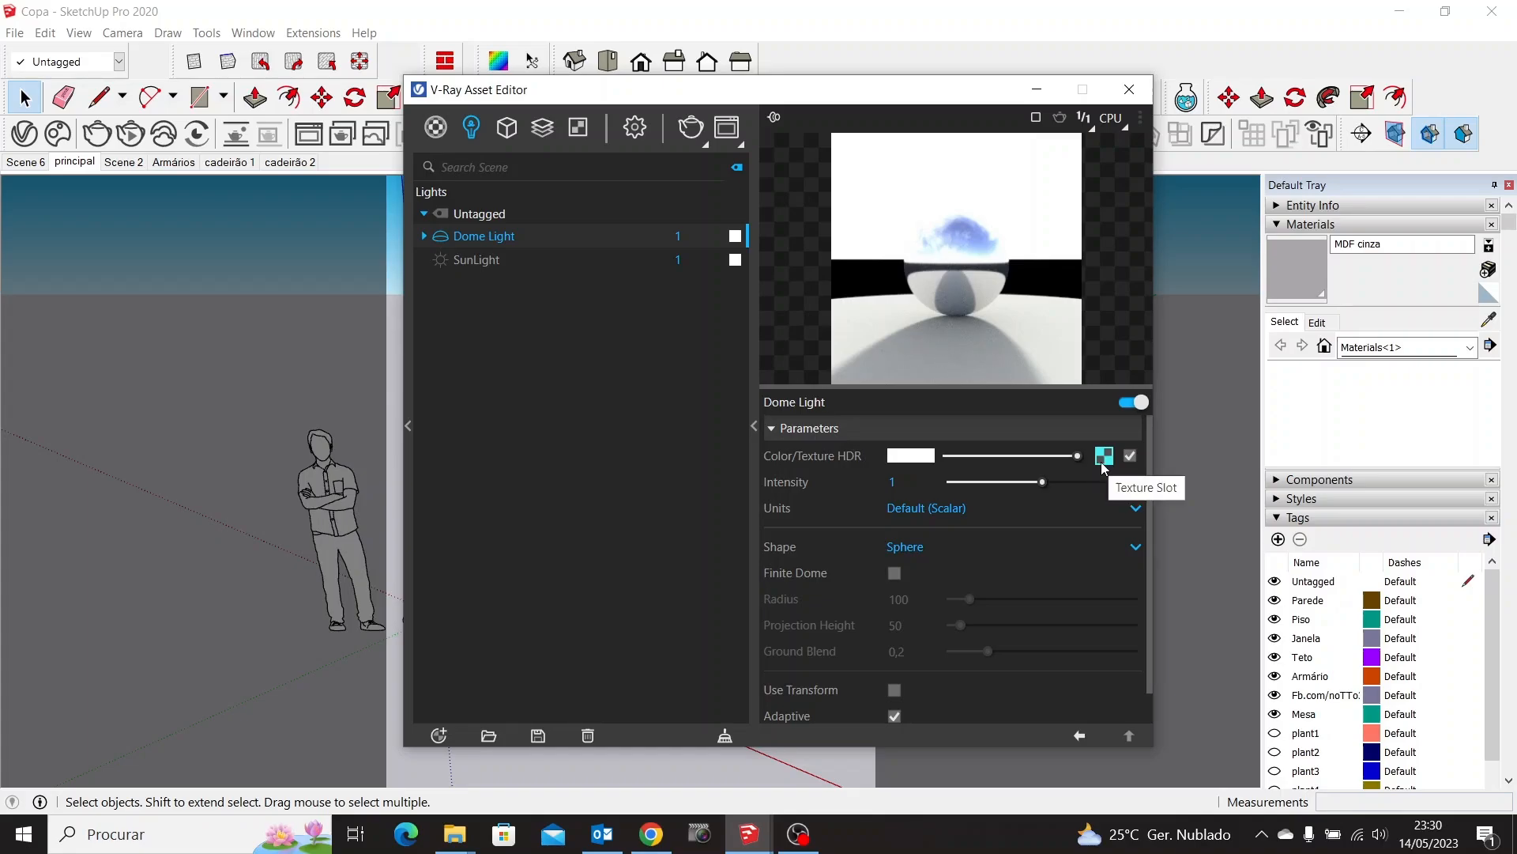
Back in SketchUp, load farm_field_puresky_8k.exr from the HDRi folder as the dome light's texture and enable Use Transform on the light
left_click(1104, 457)
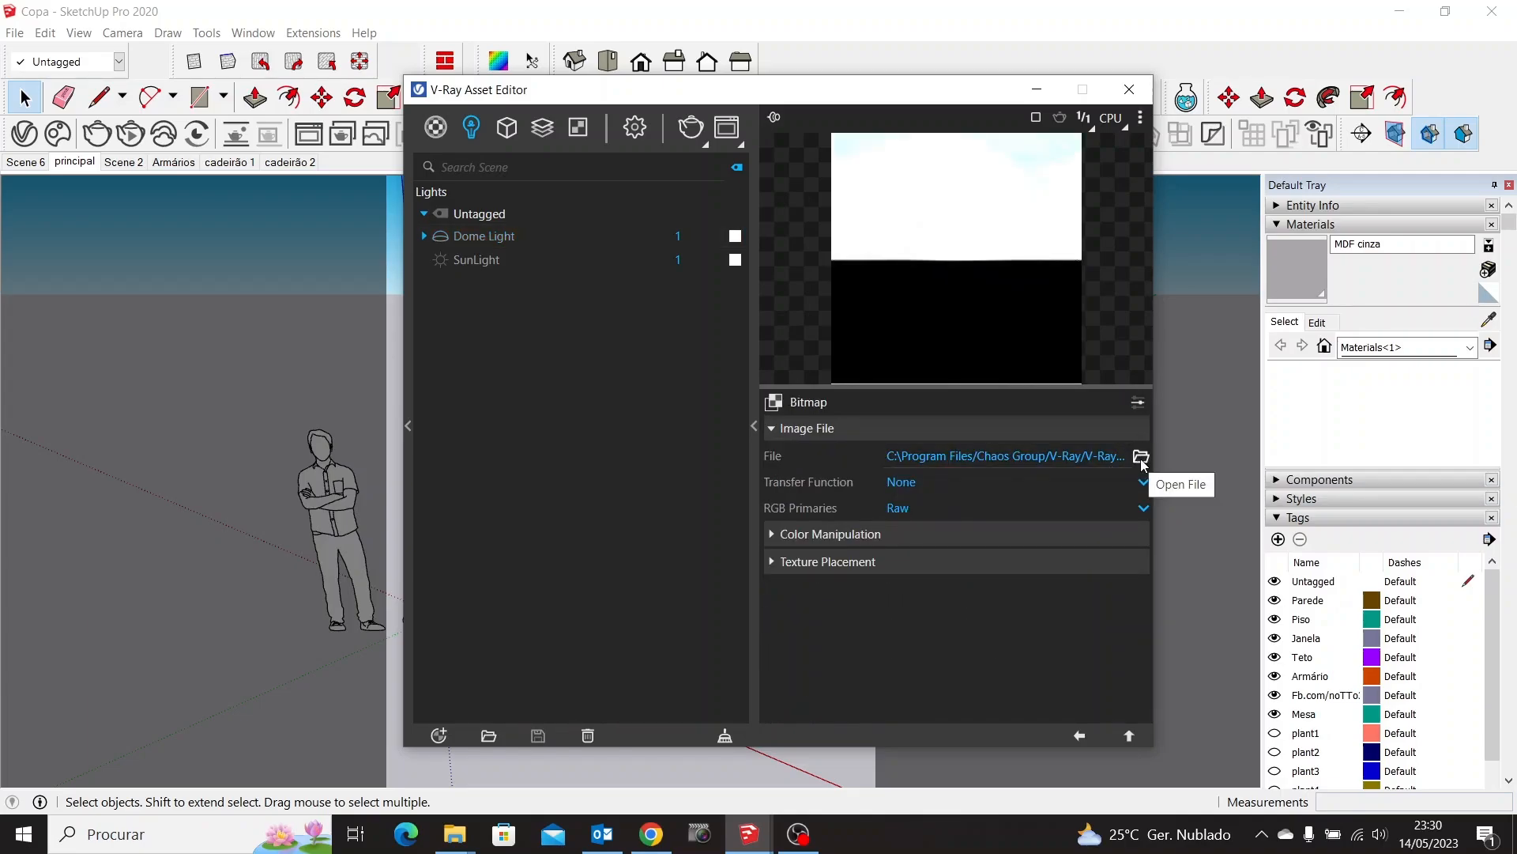
left_click(1141, 458)
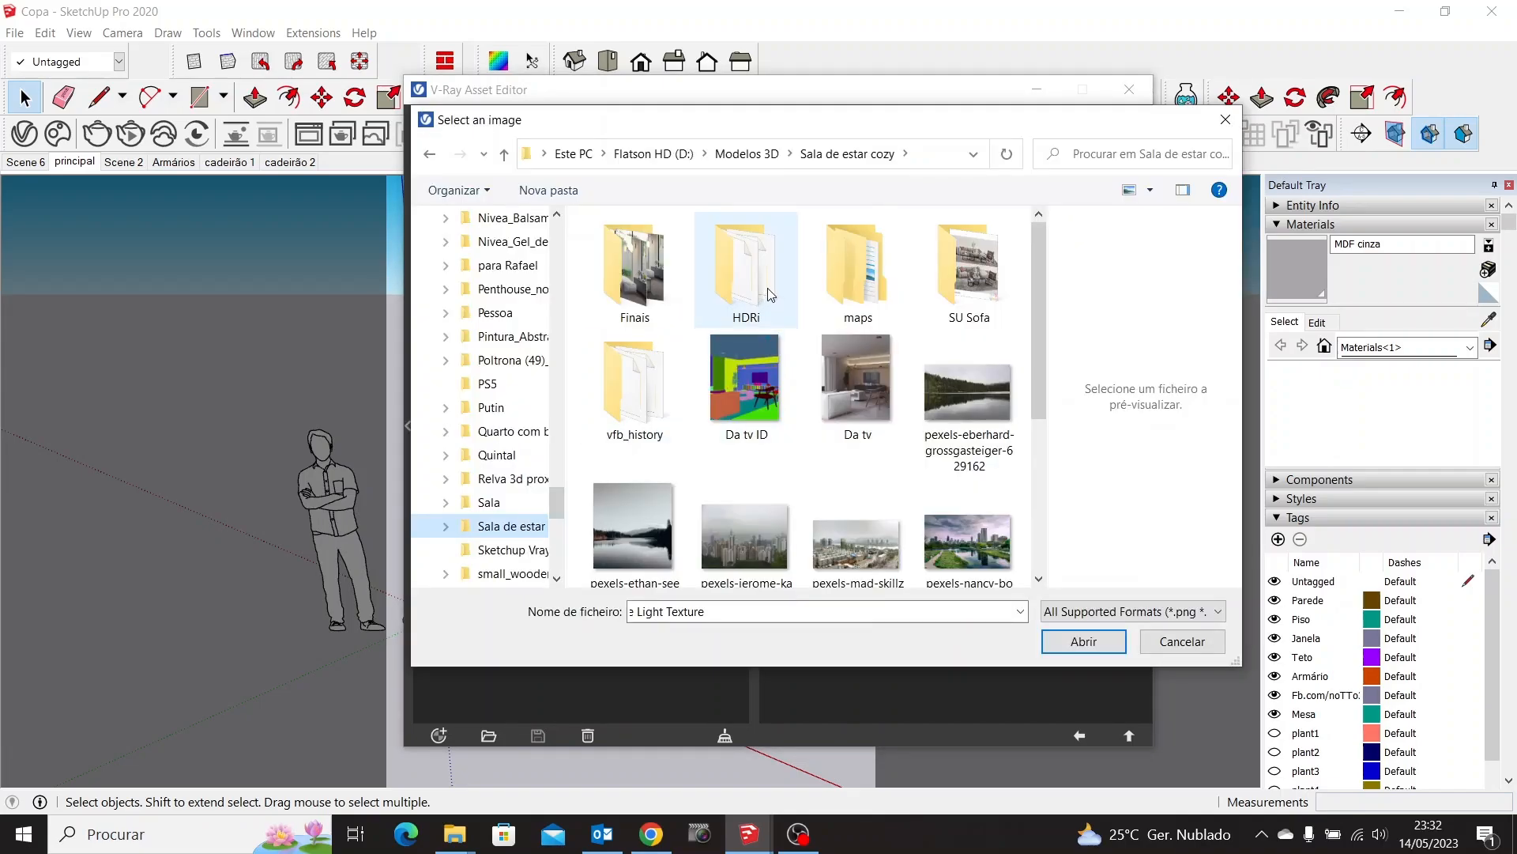
double_click(767, 294)
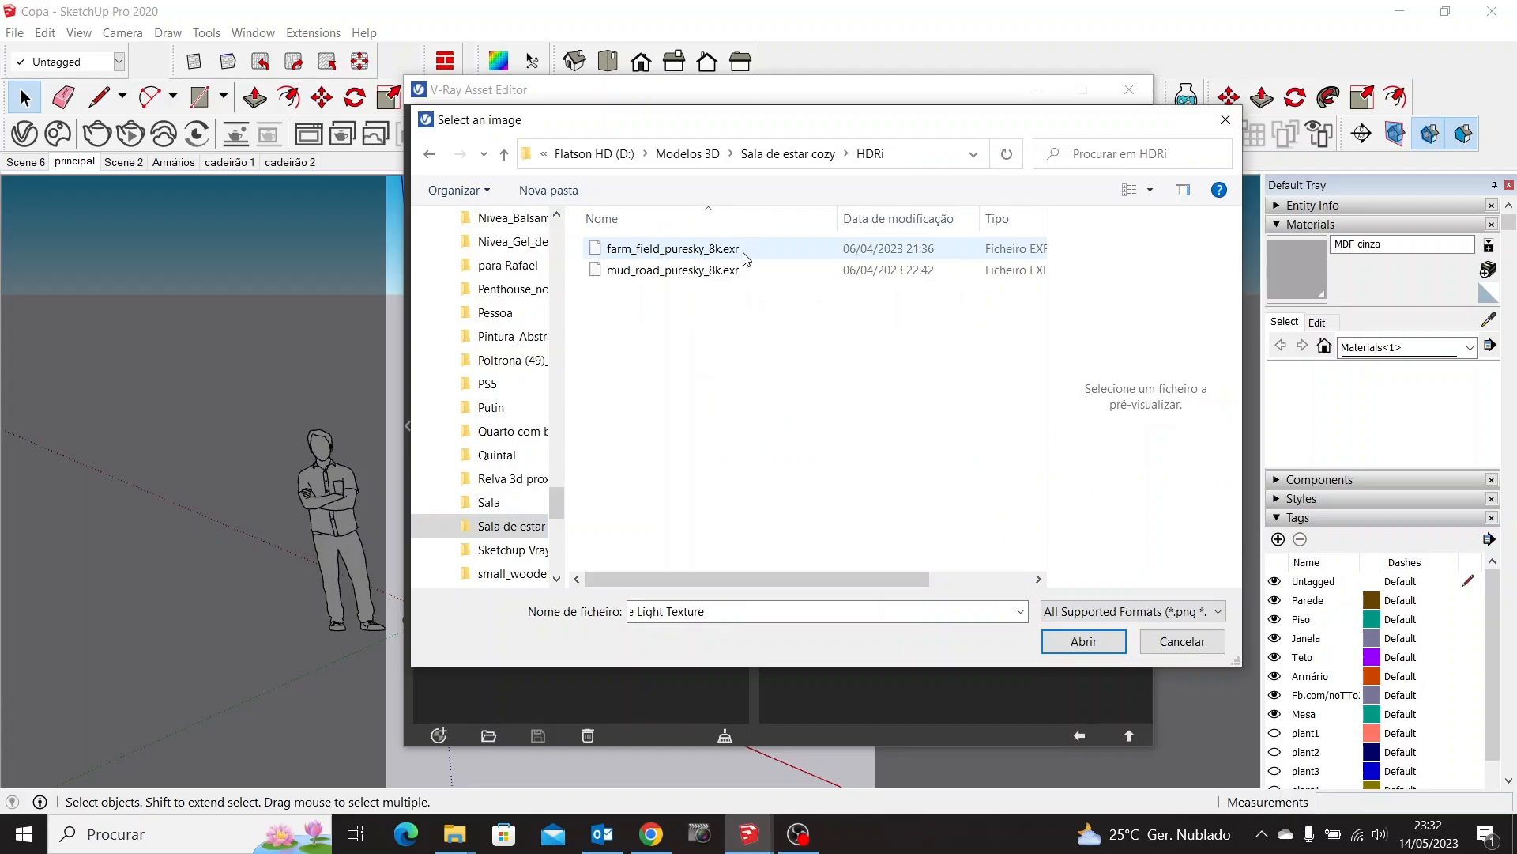
left_click(771, 249)
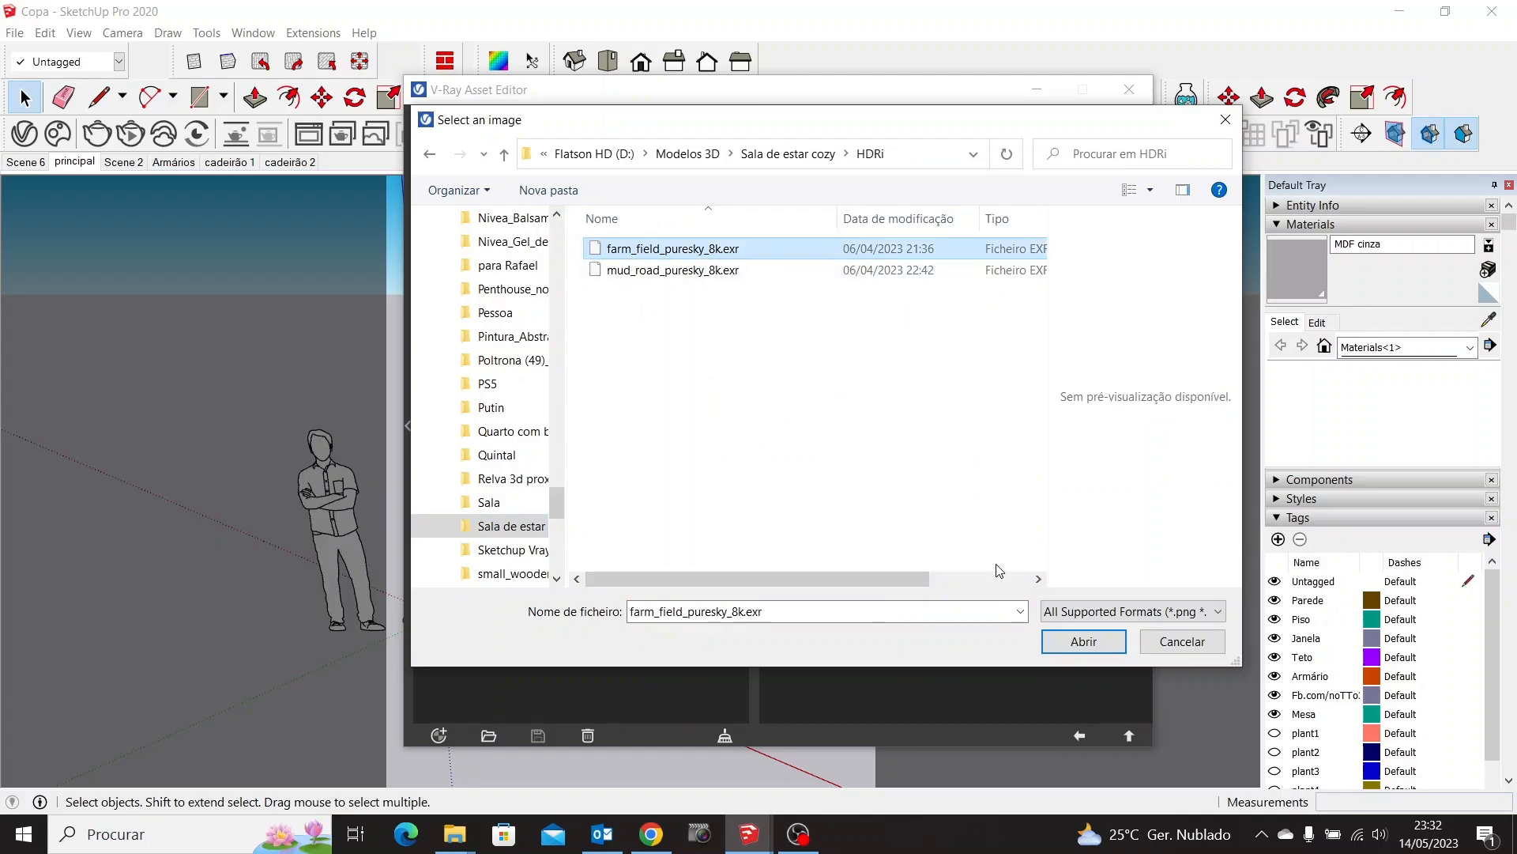
left_click(1060, 641)
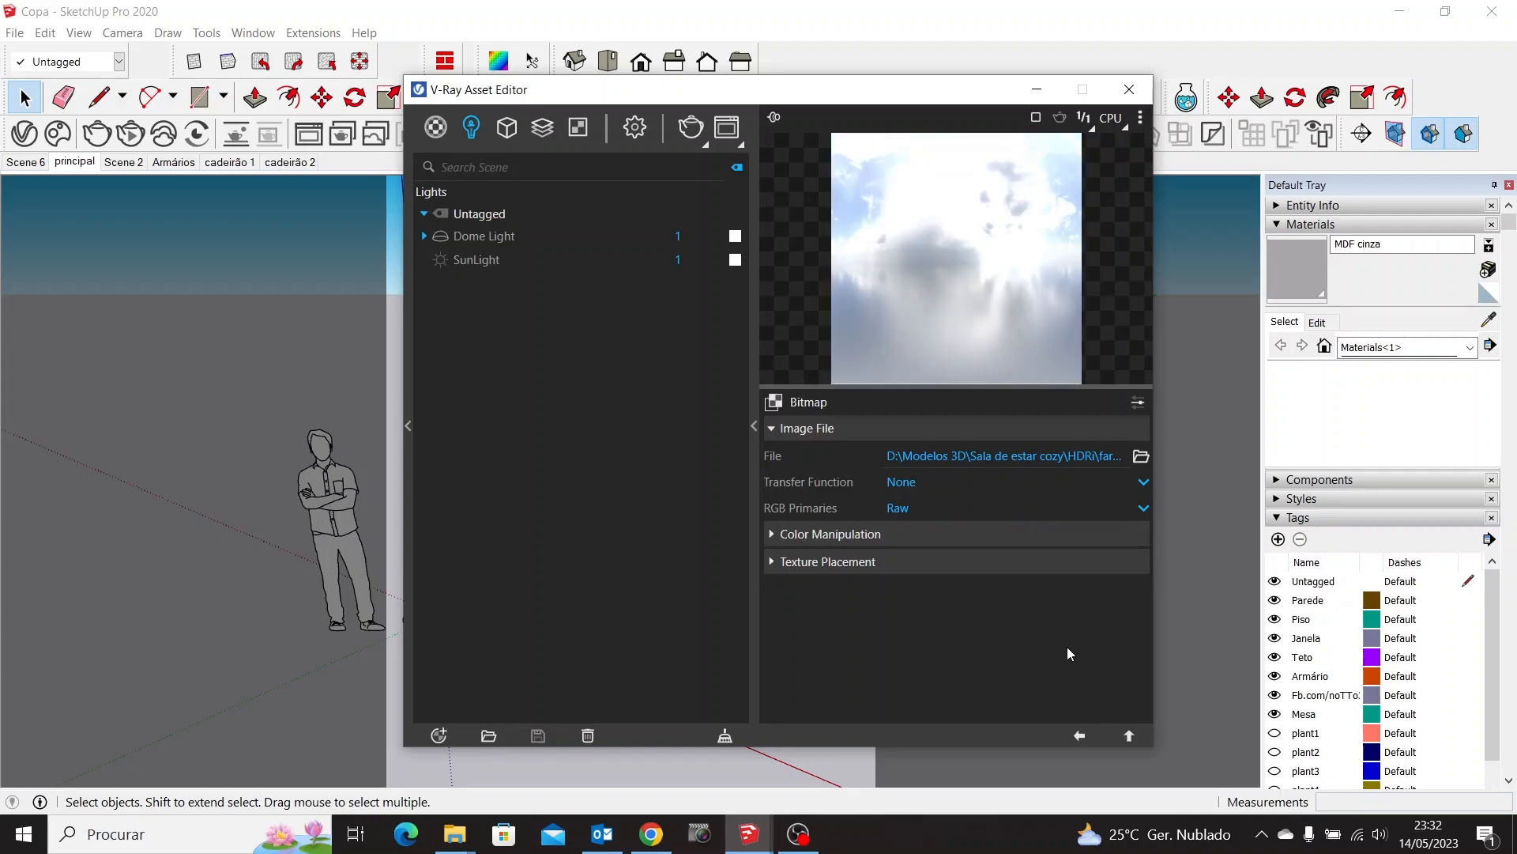
left_click(1081, 736)
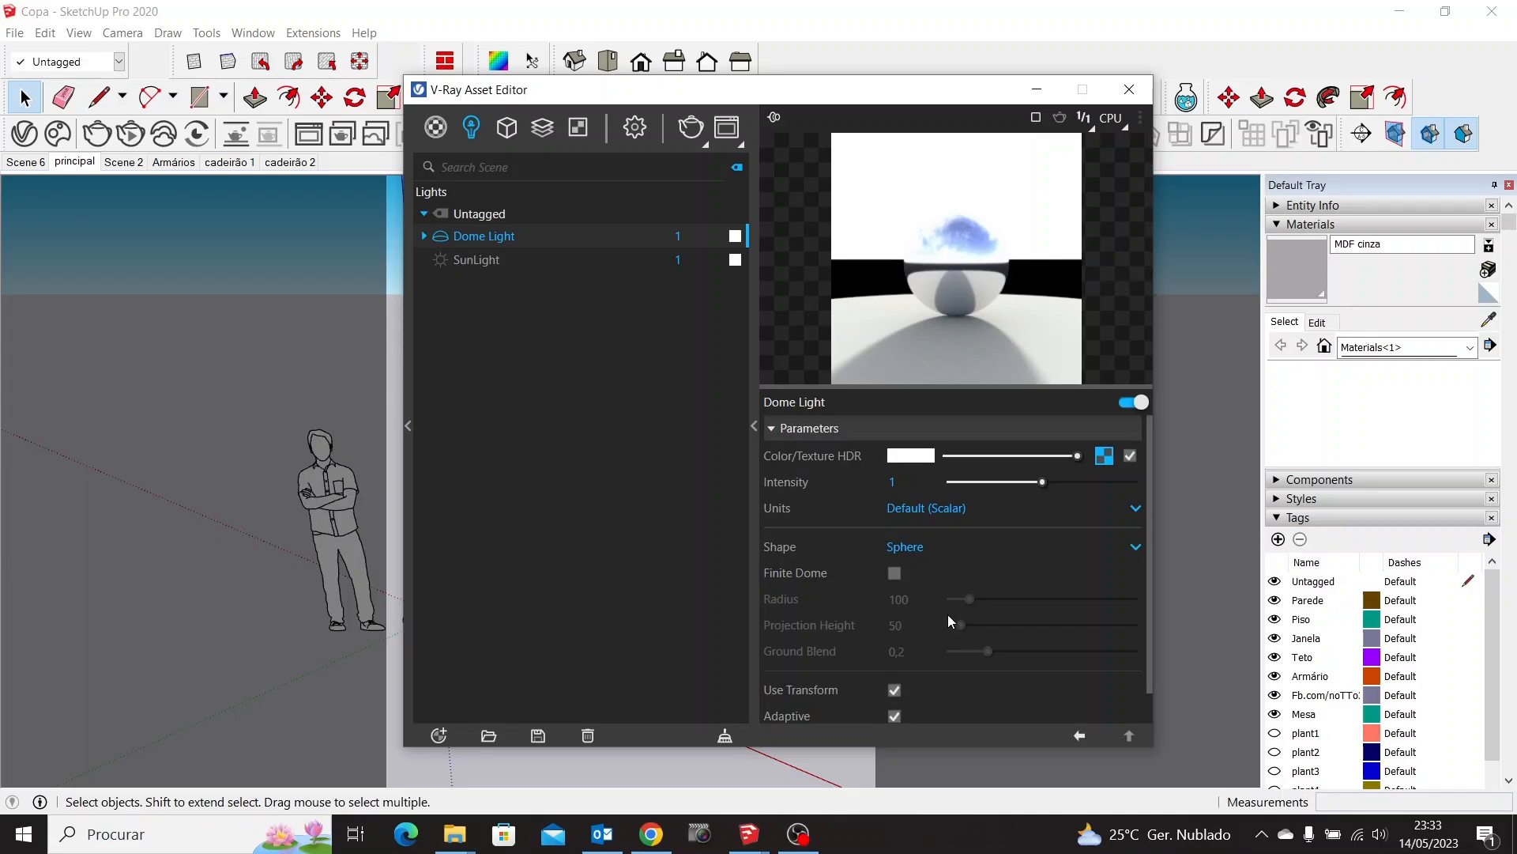
scroll(951, 621, "down", 1)
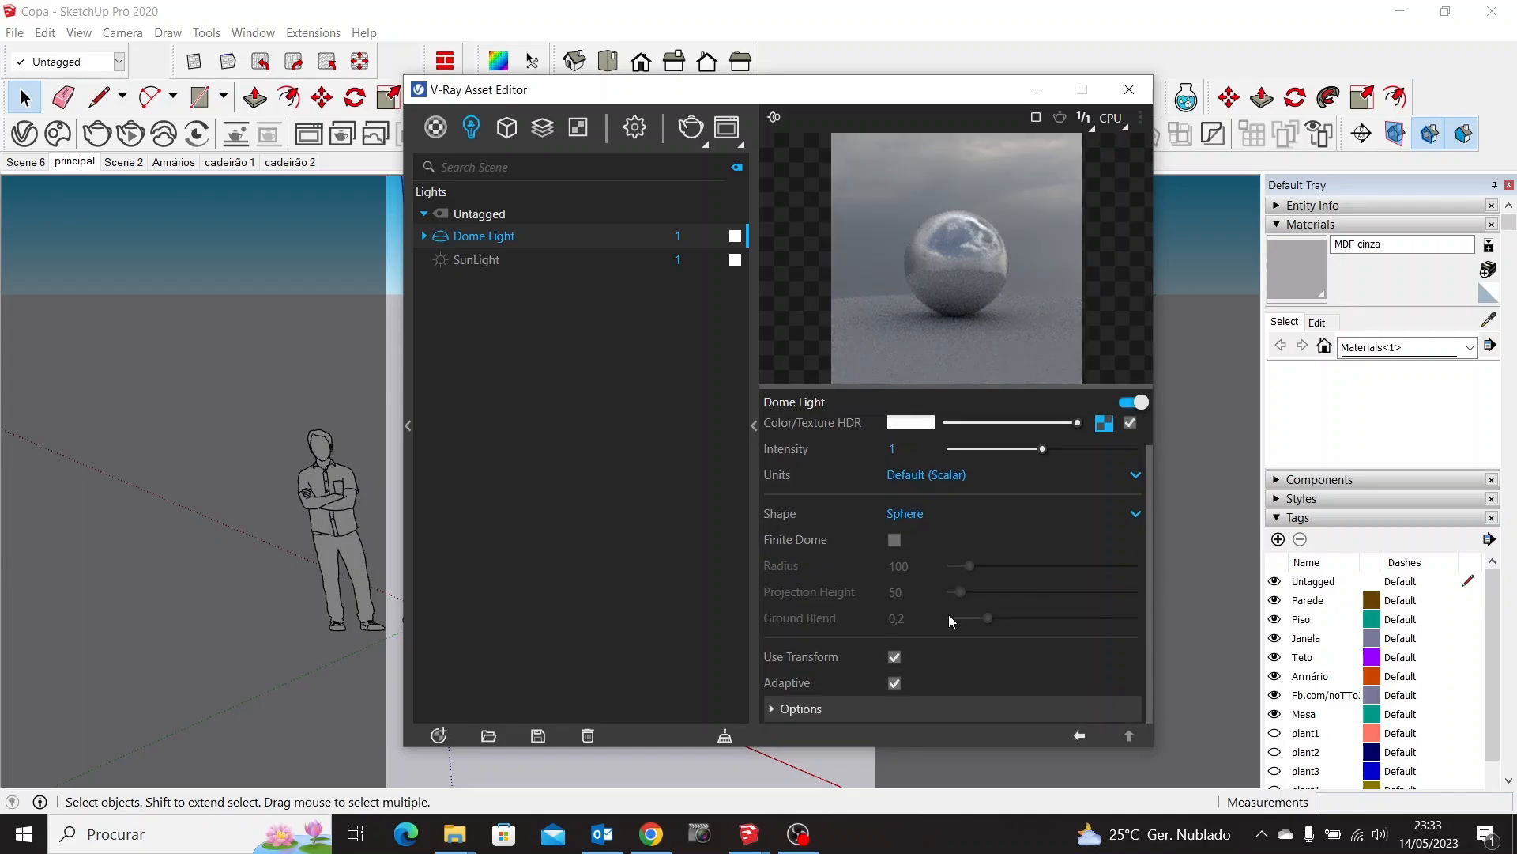
Close the V-Ray Asset Editor, return to the principal scene and start a non-interactive V-Ray render
scroll(951, 621, "up", 1)
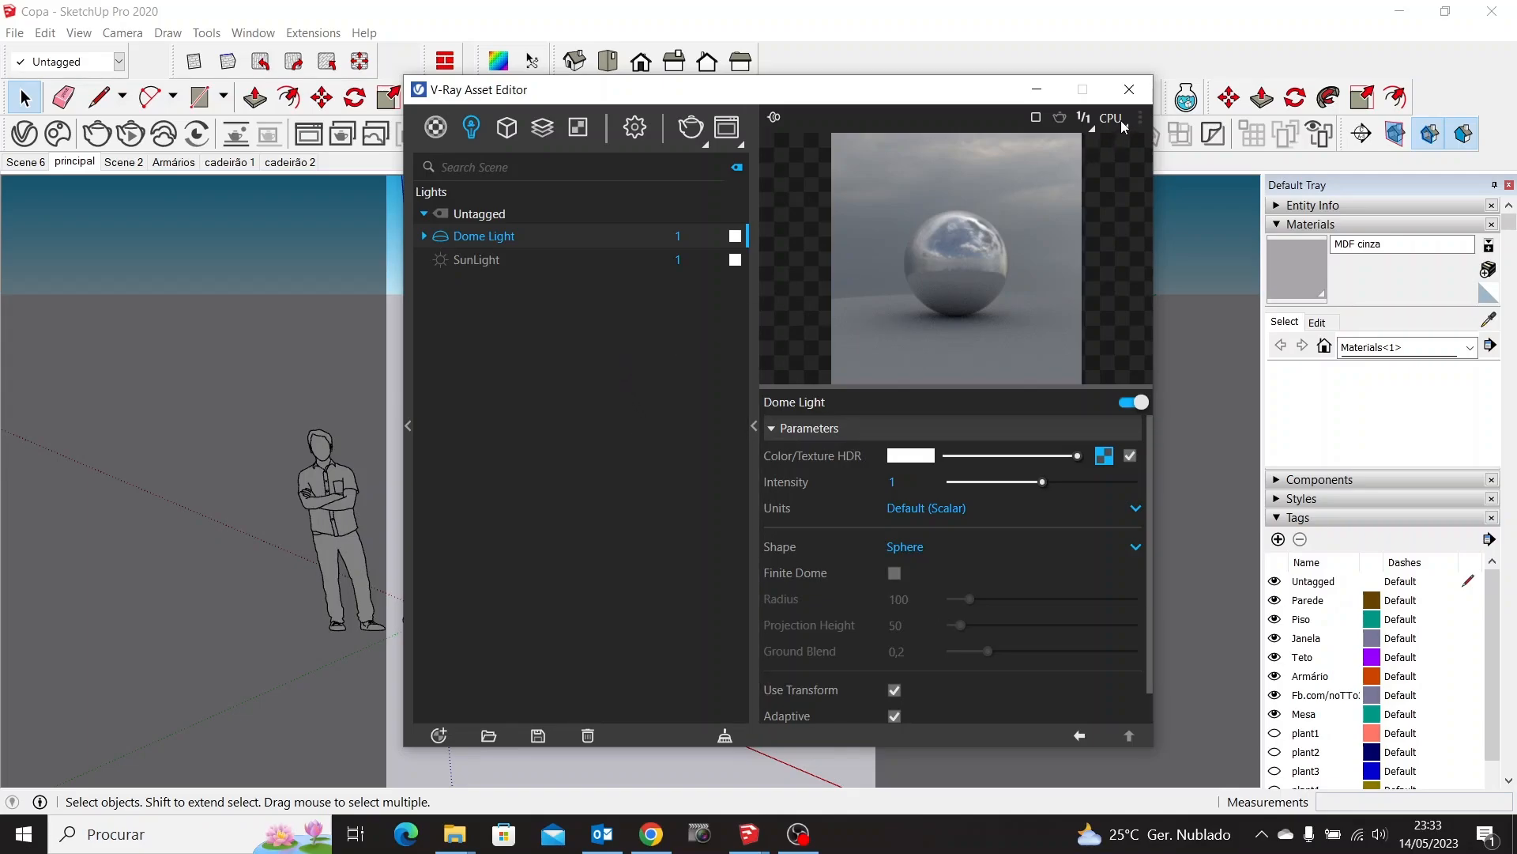
left_click(1128, 92)
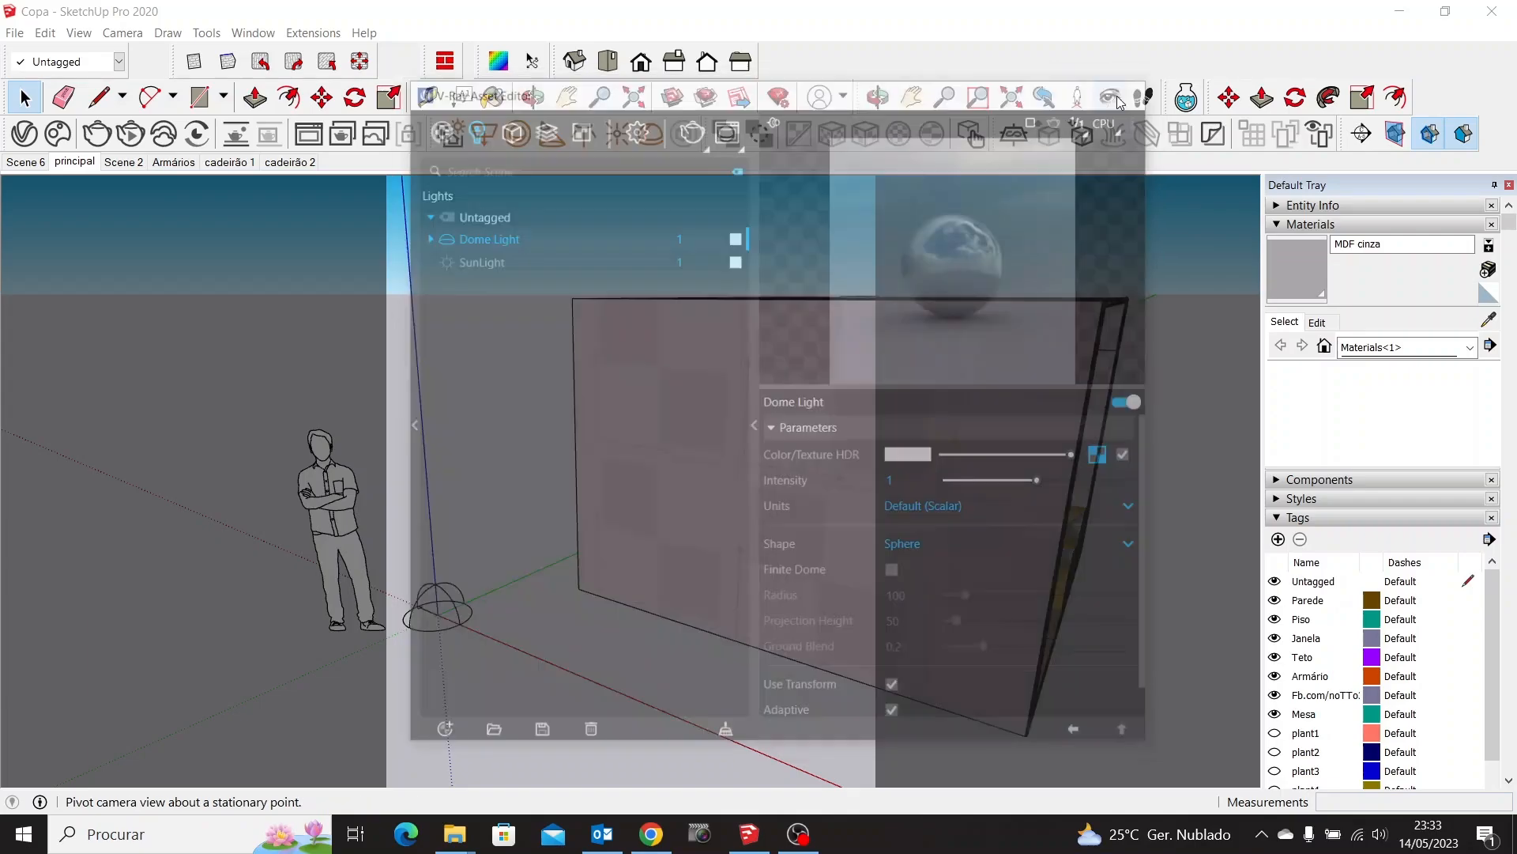
middle_click_drag(945, 559, 862, 546)
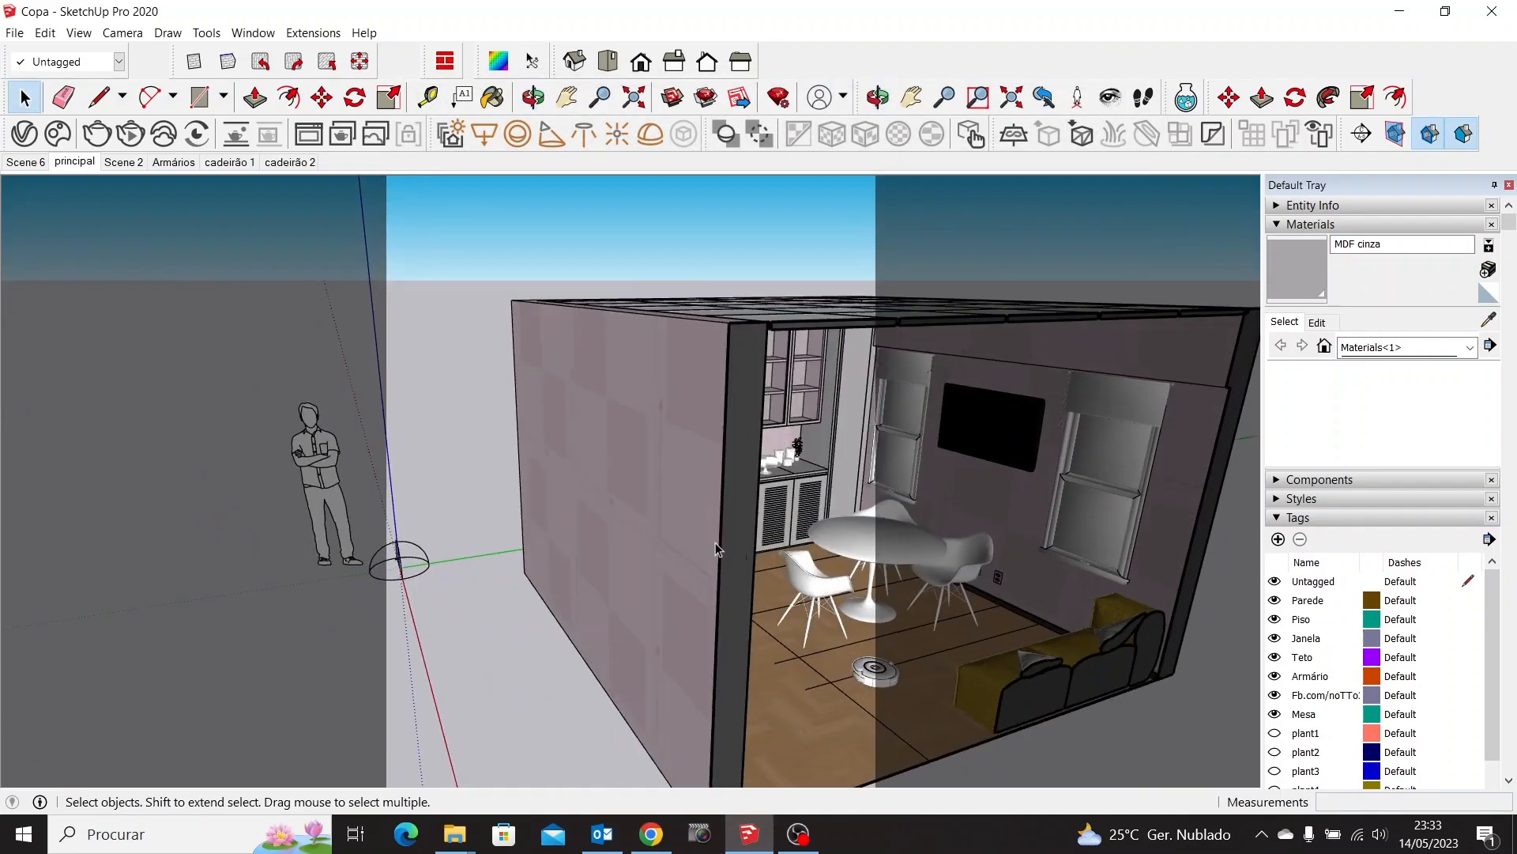
left_click(87, 169)
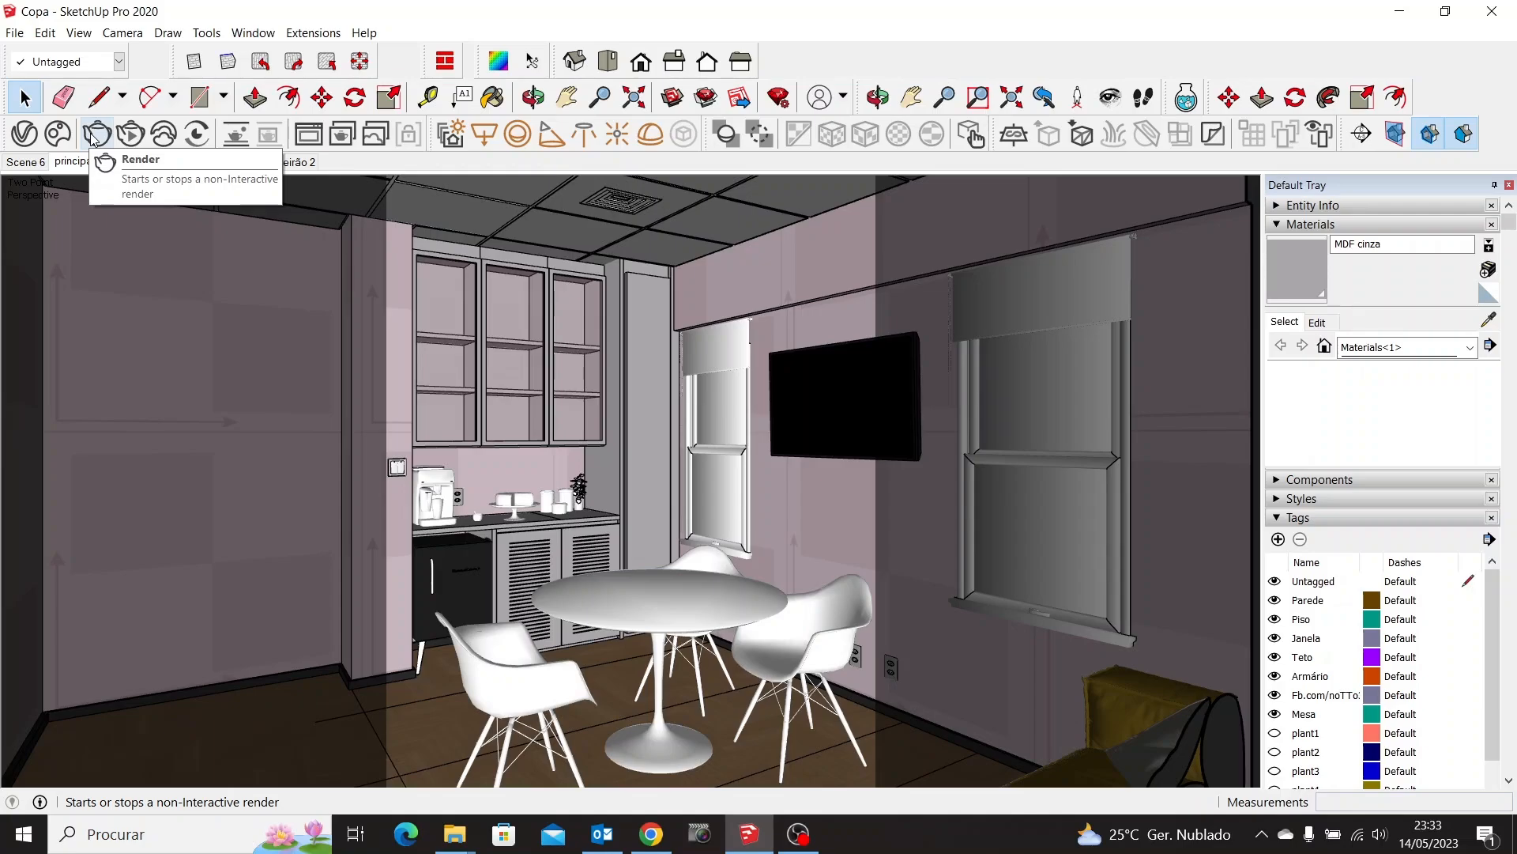
left_click(94, 136)
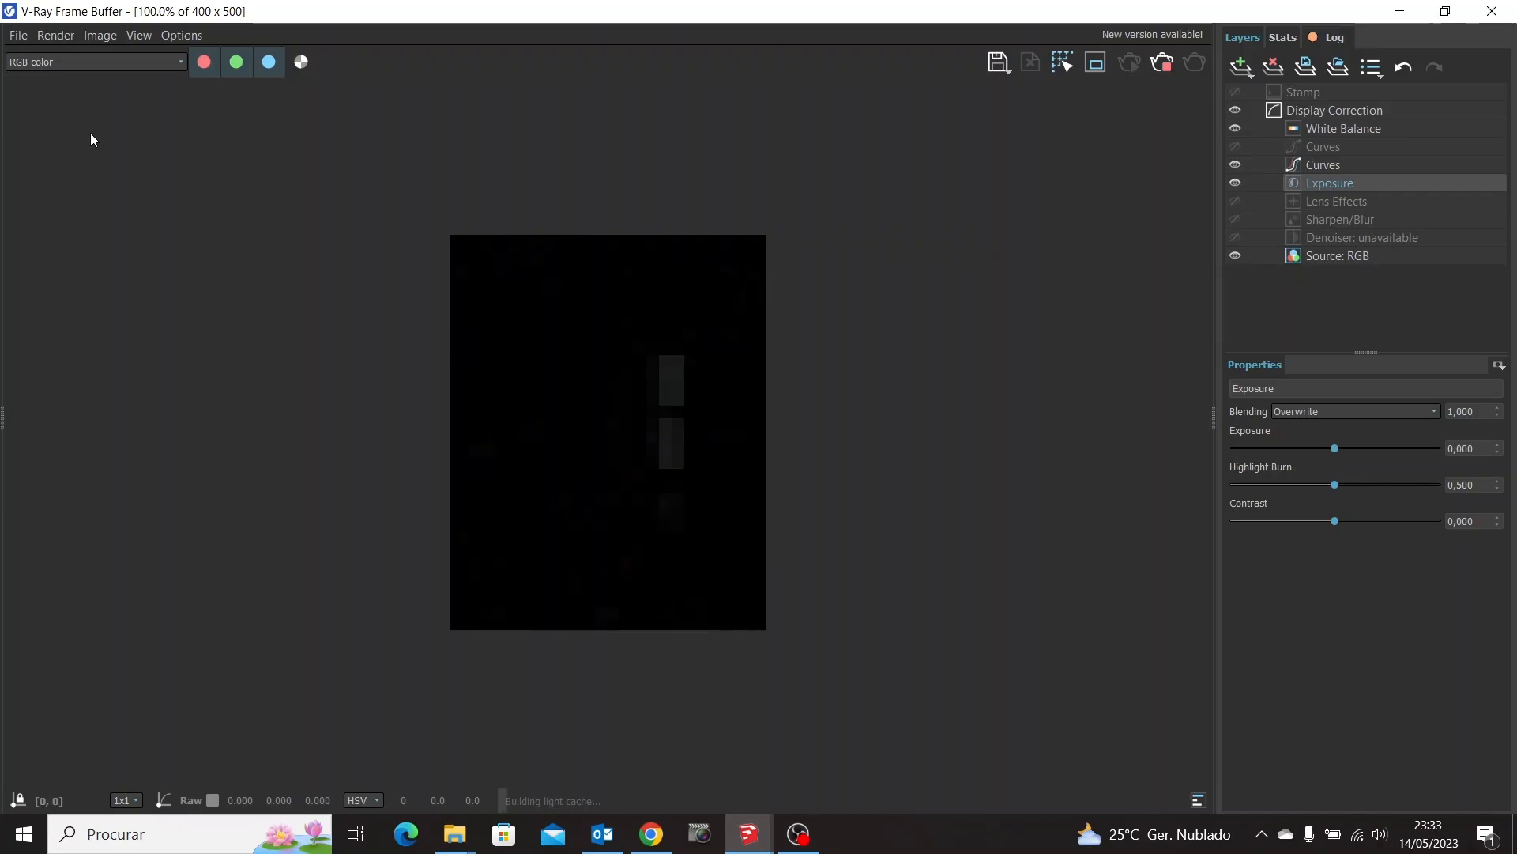
Collapse the frame buffer's layers and properties area, move the window off the model view and start an interactive render
left_click(1213, 423)
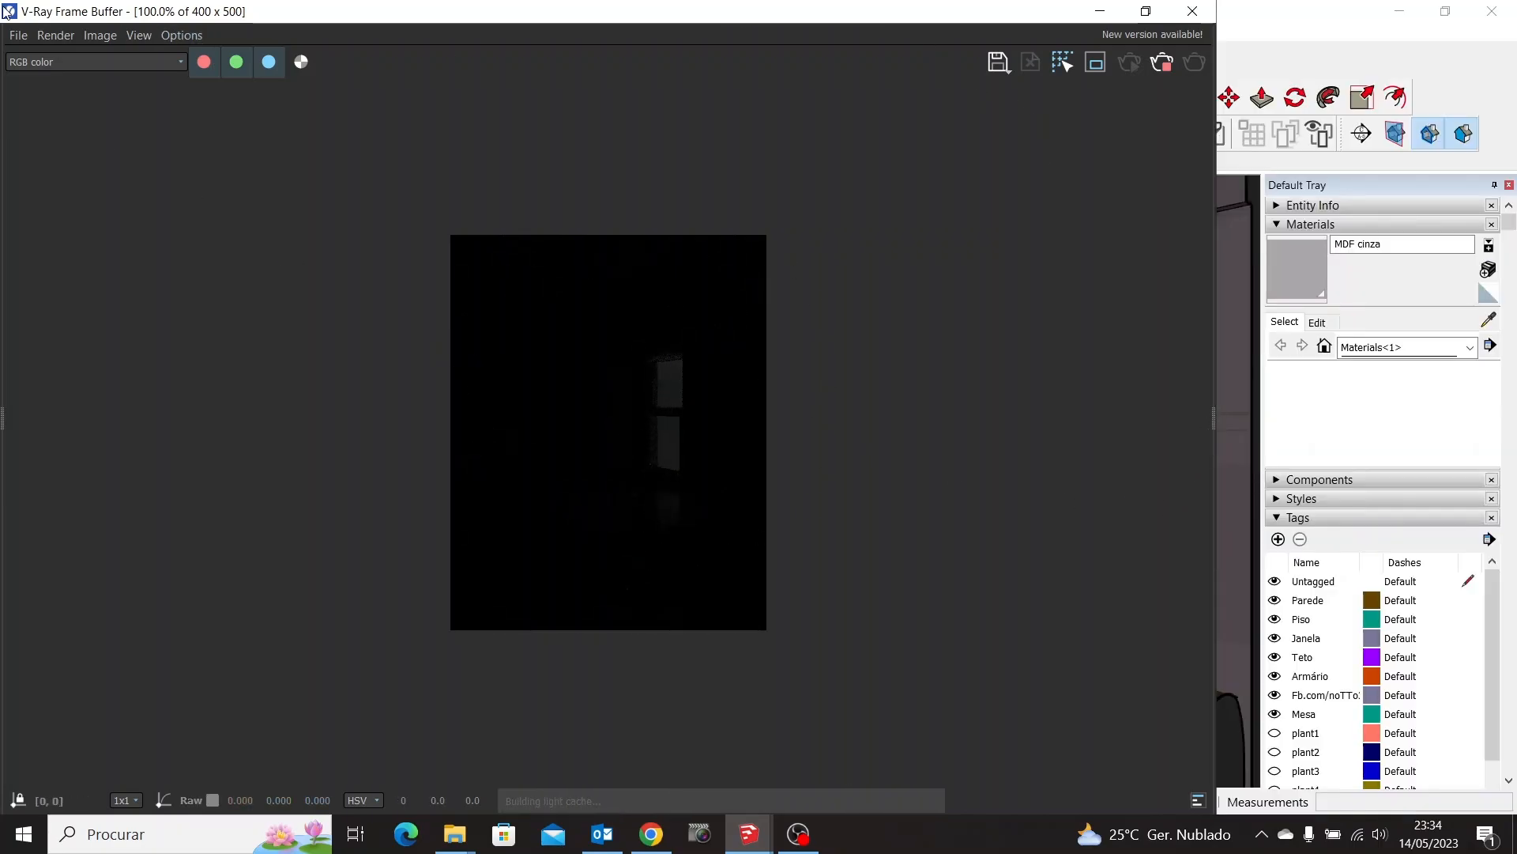
double_click(29, 11)
mouse_move(34, 11)
left_mouse_down()
mouse_move(537, 169)
mouse_move(852, 168)
mouse_move(894, 152)
mouse_move(818, 108)
left_mouse_up()
left_click(1391, 169)
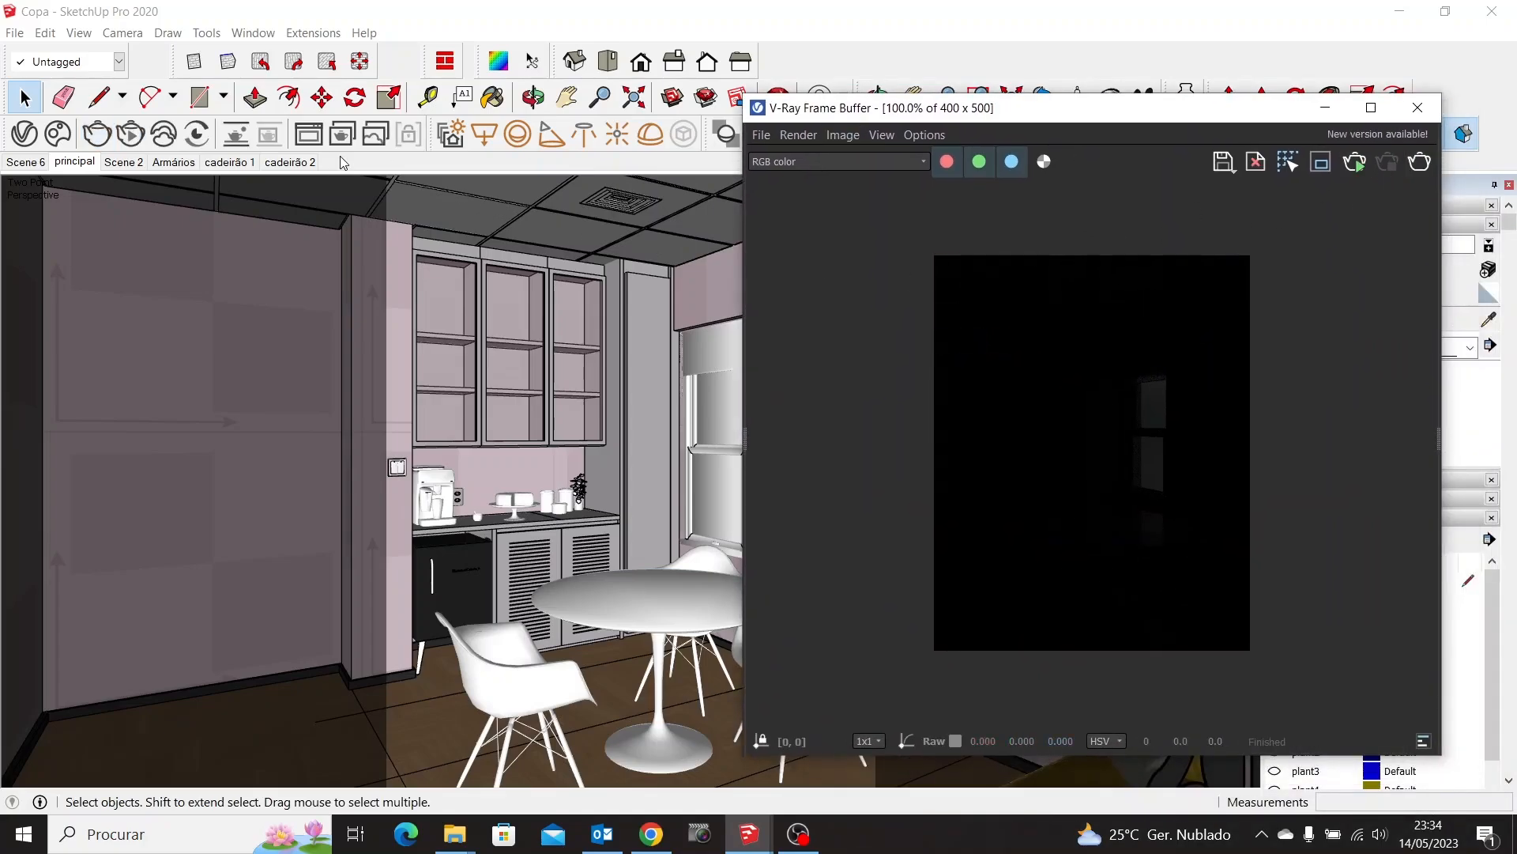
left_click(131, 141)
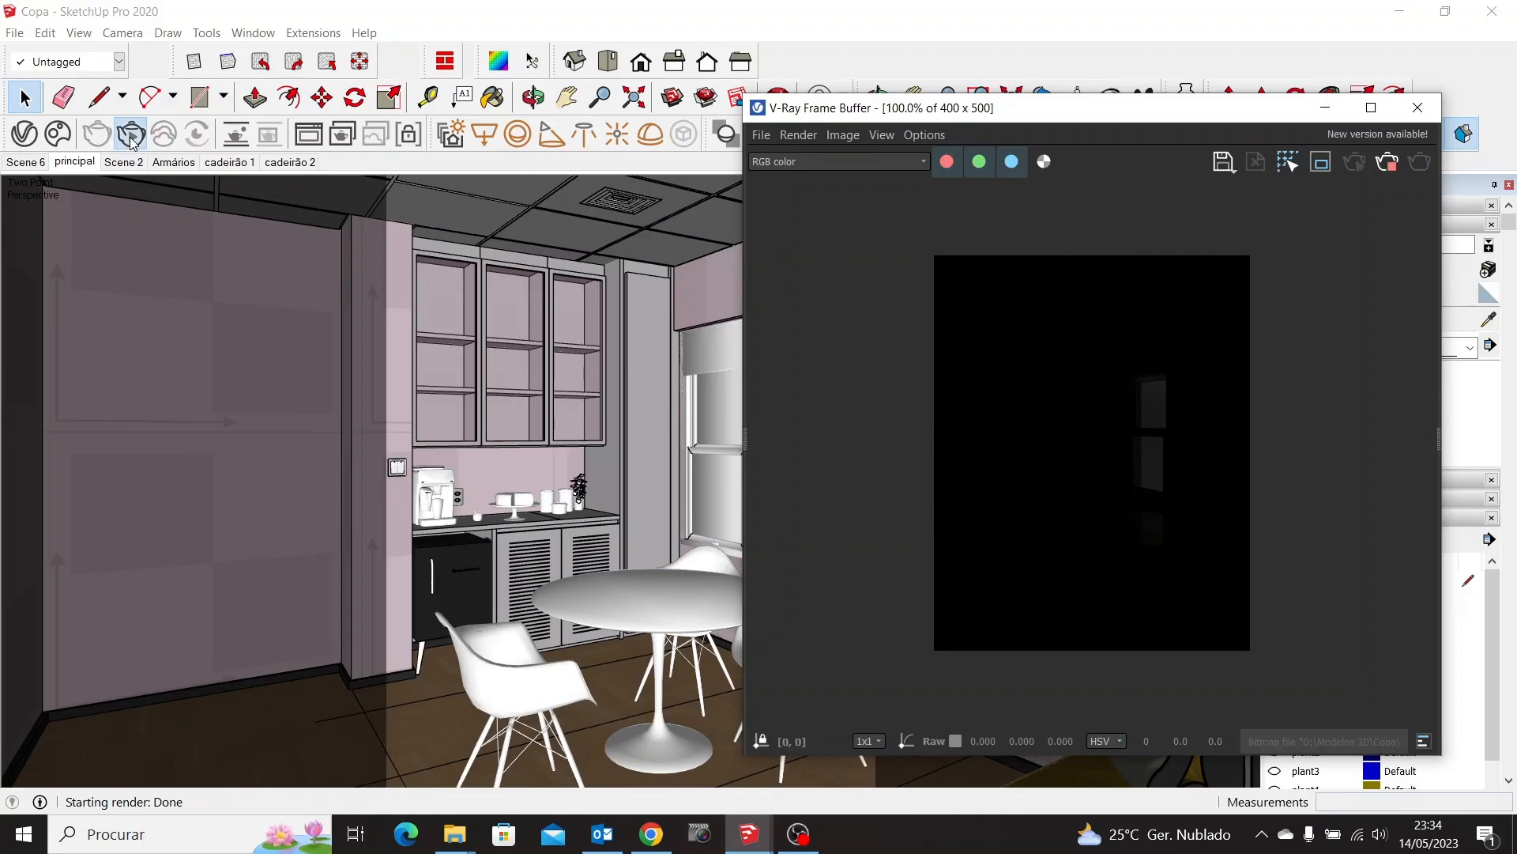
Dock the V-Ray Frame Buffer on one half of the screen and place the reopened Asset Editor beside it
left_click(24, 135)
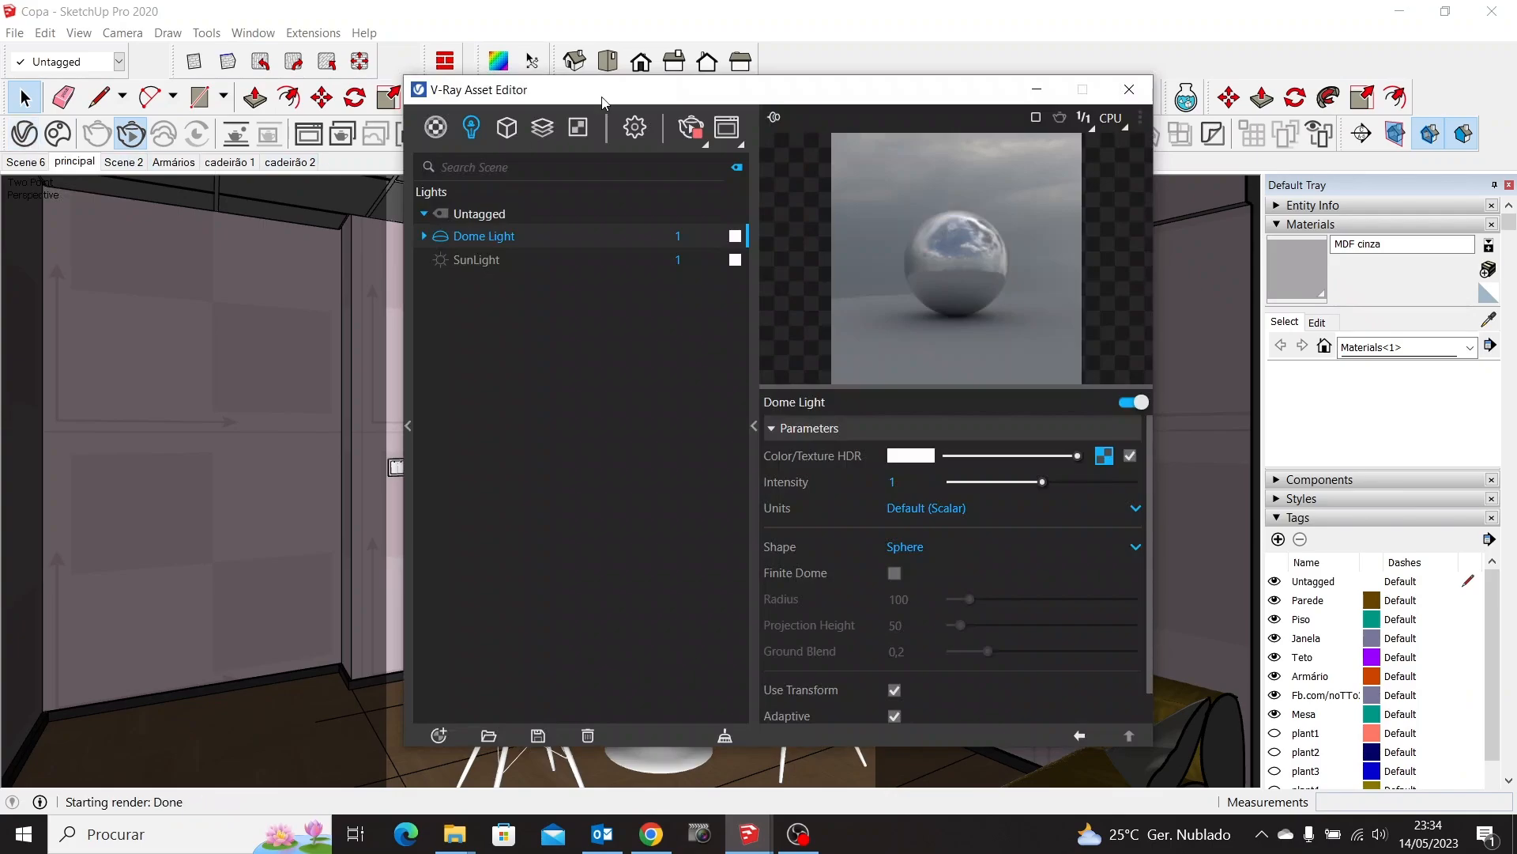
mouse_move(749, 834)
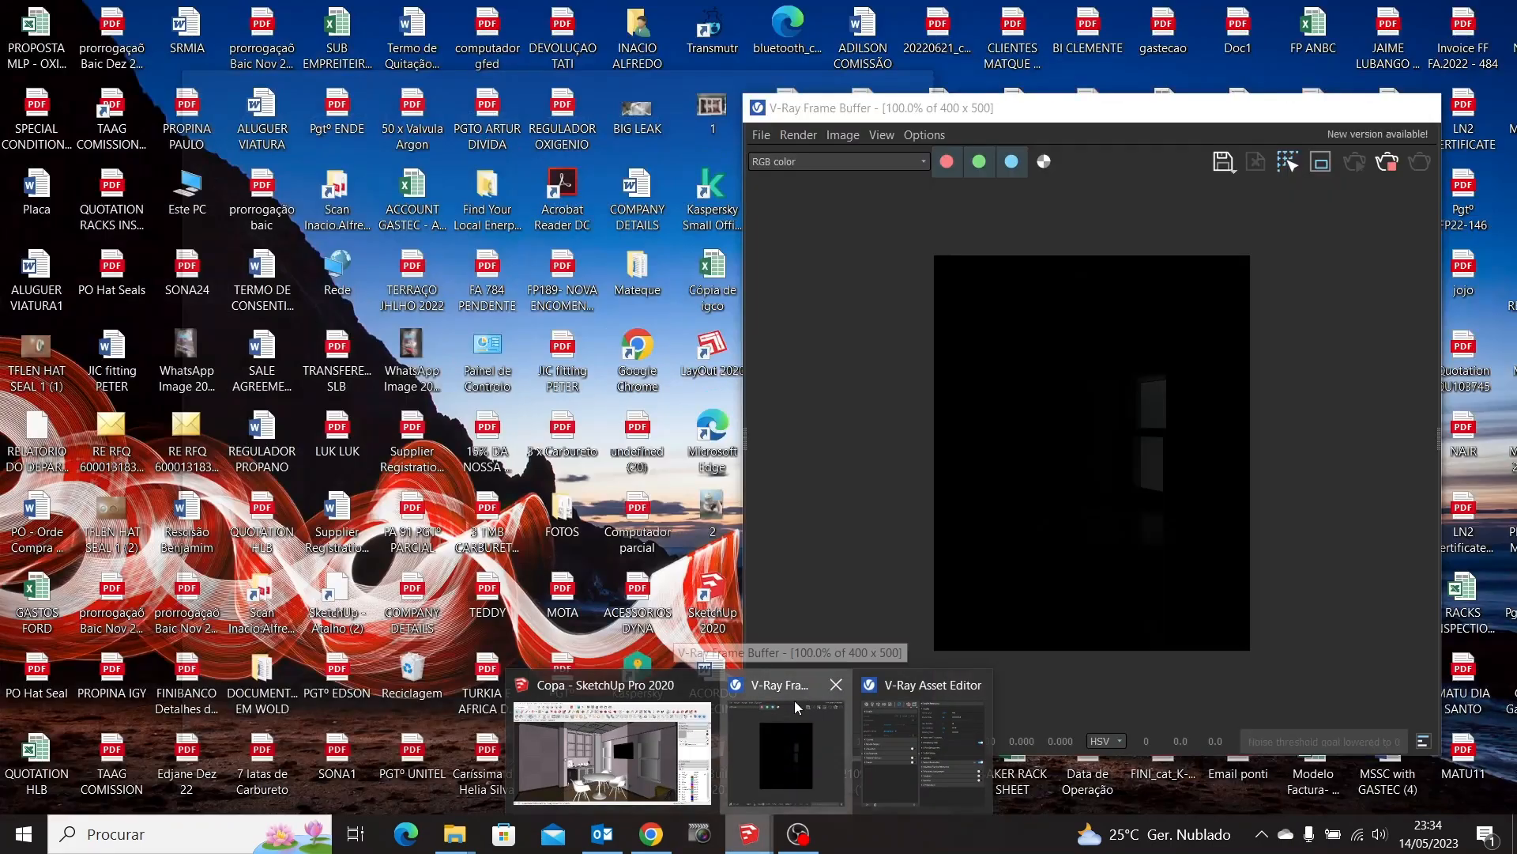
left_click(795, 704)
key("super+Right")
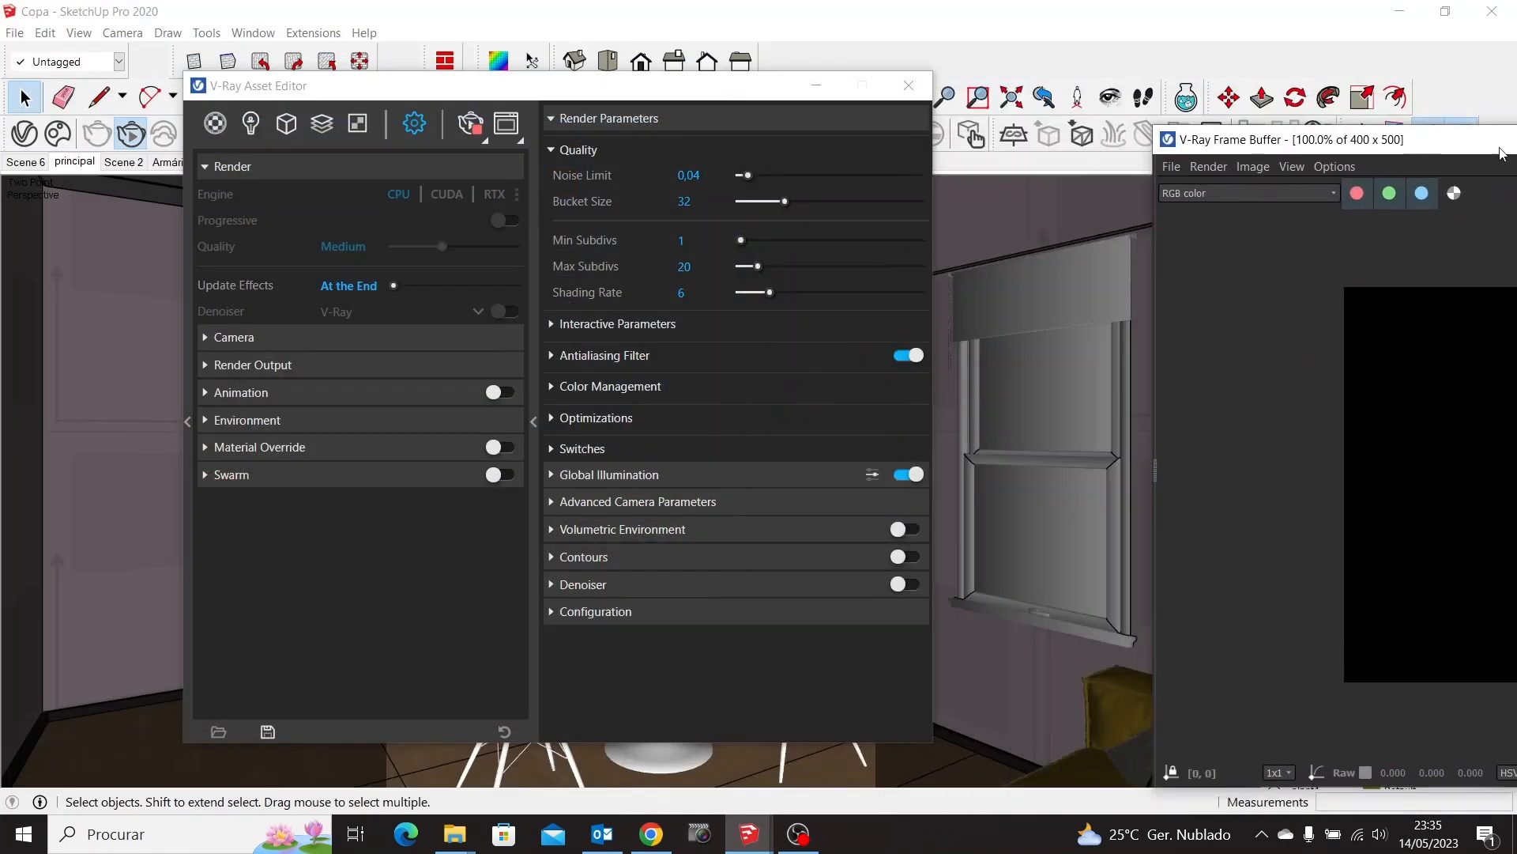
left_click(228, 219)
mouse_move(542, 93)
left_mouse_down()
mouse_move(512, 137)
mouse_move(606, 94)
left_mouse_up()
mouse_move(386, 88)
left_mouse_down()
mouse_move(652, 103)
mouse_move(224, 90)
left_mouse_up()
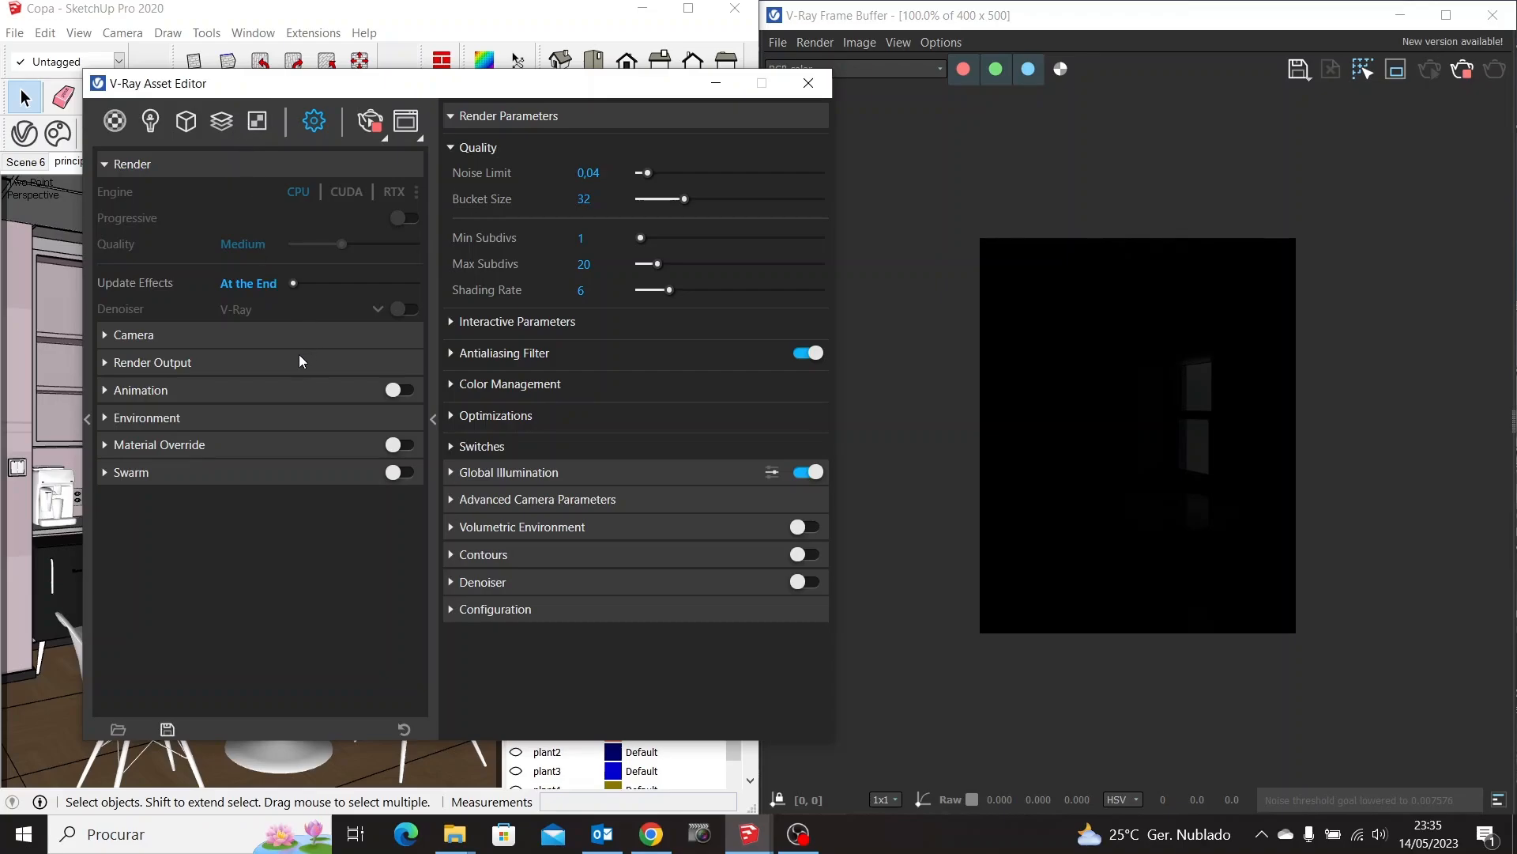
Try the dome light at intensity 100, and set it back to 1
left_click(151, 122)
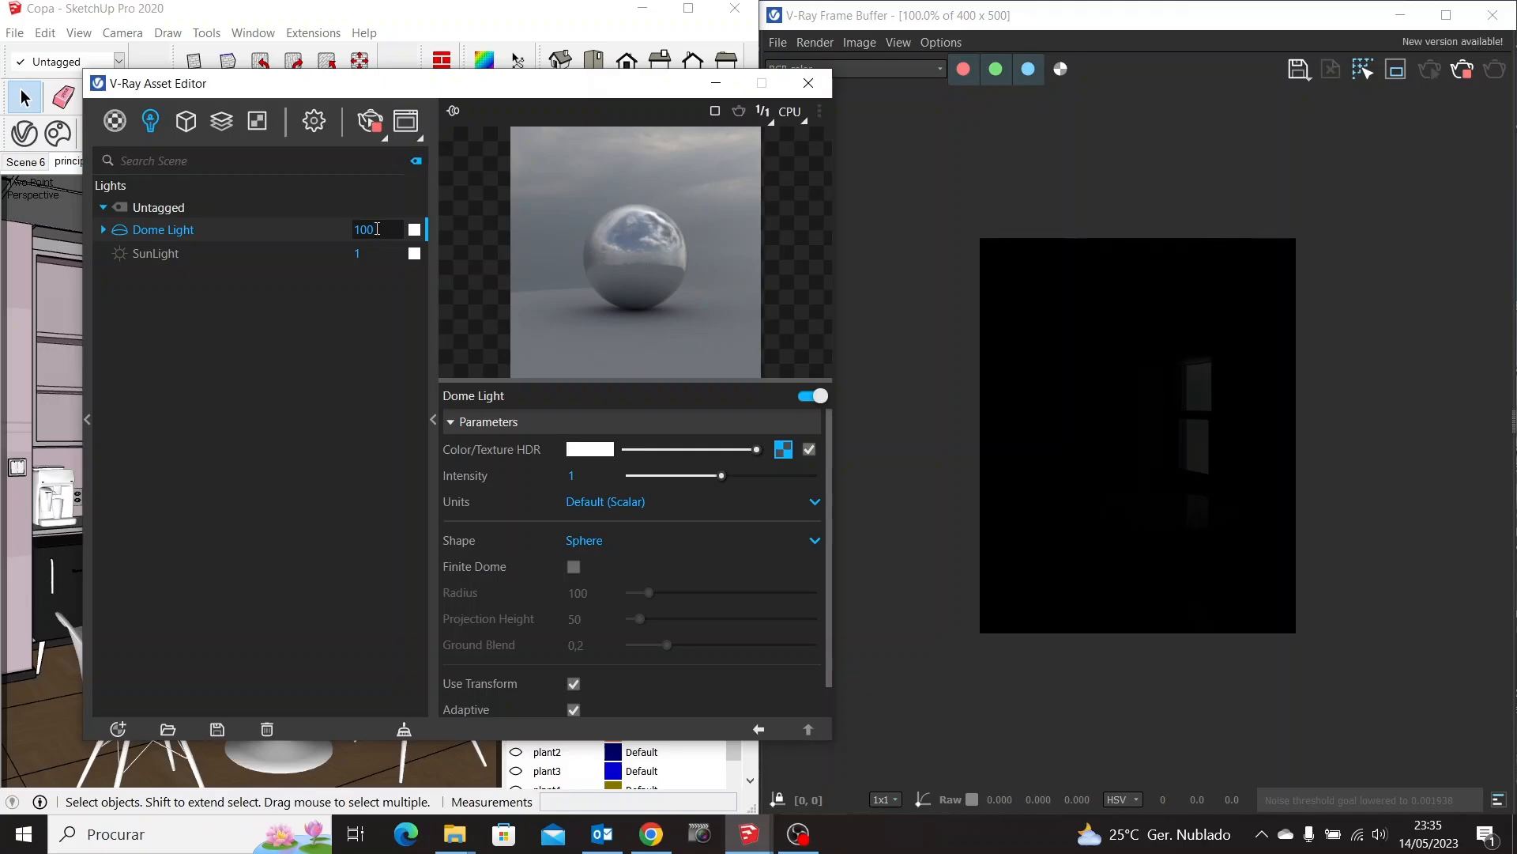
key("Return")
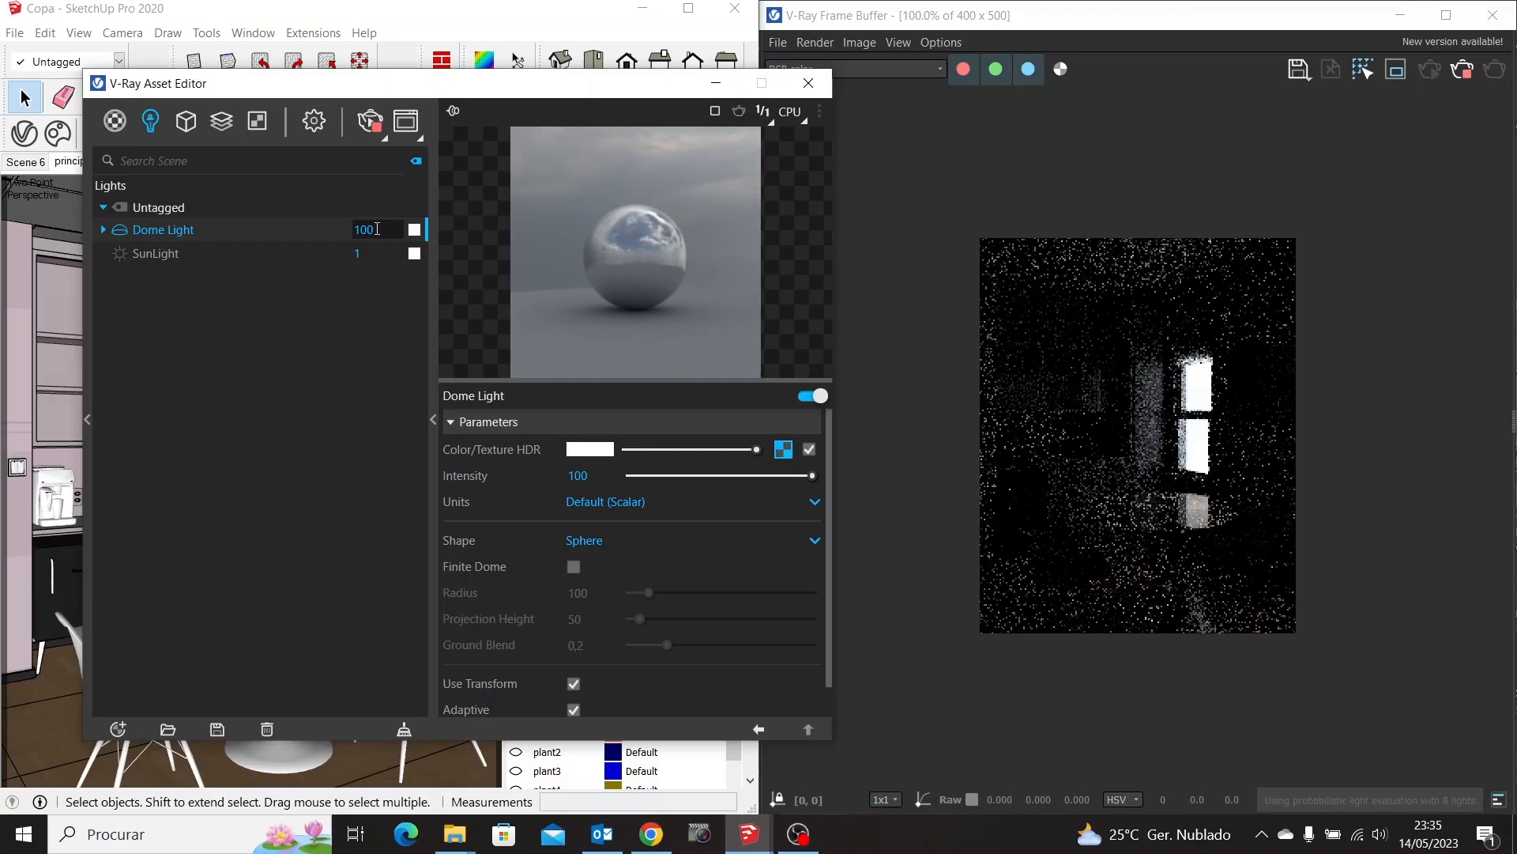
double_click(377, 230)
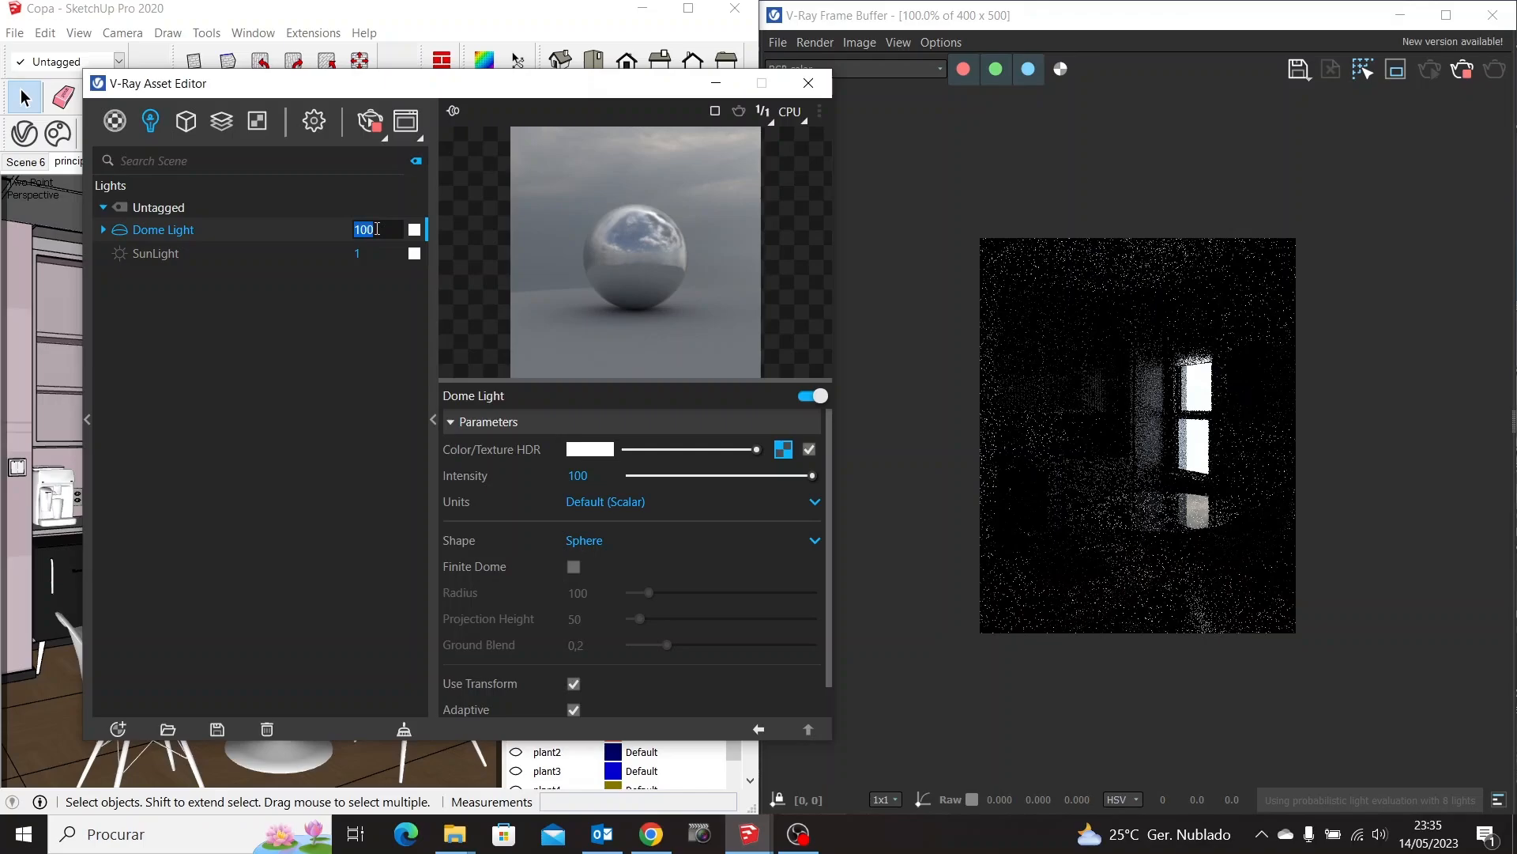
type("1")
key("Return")
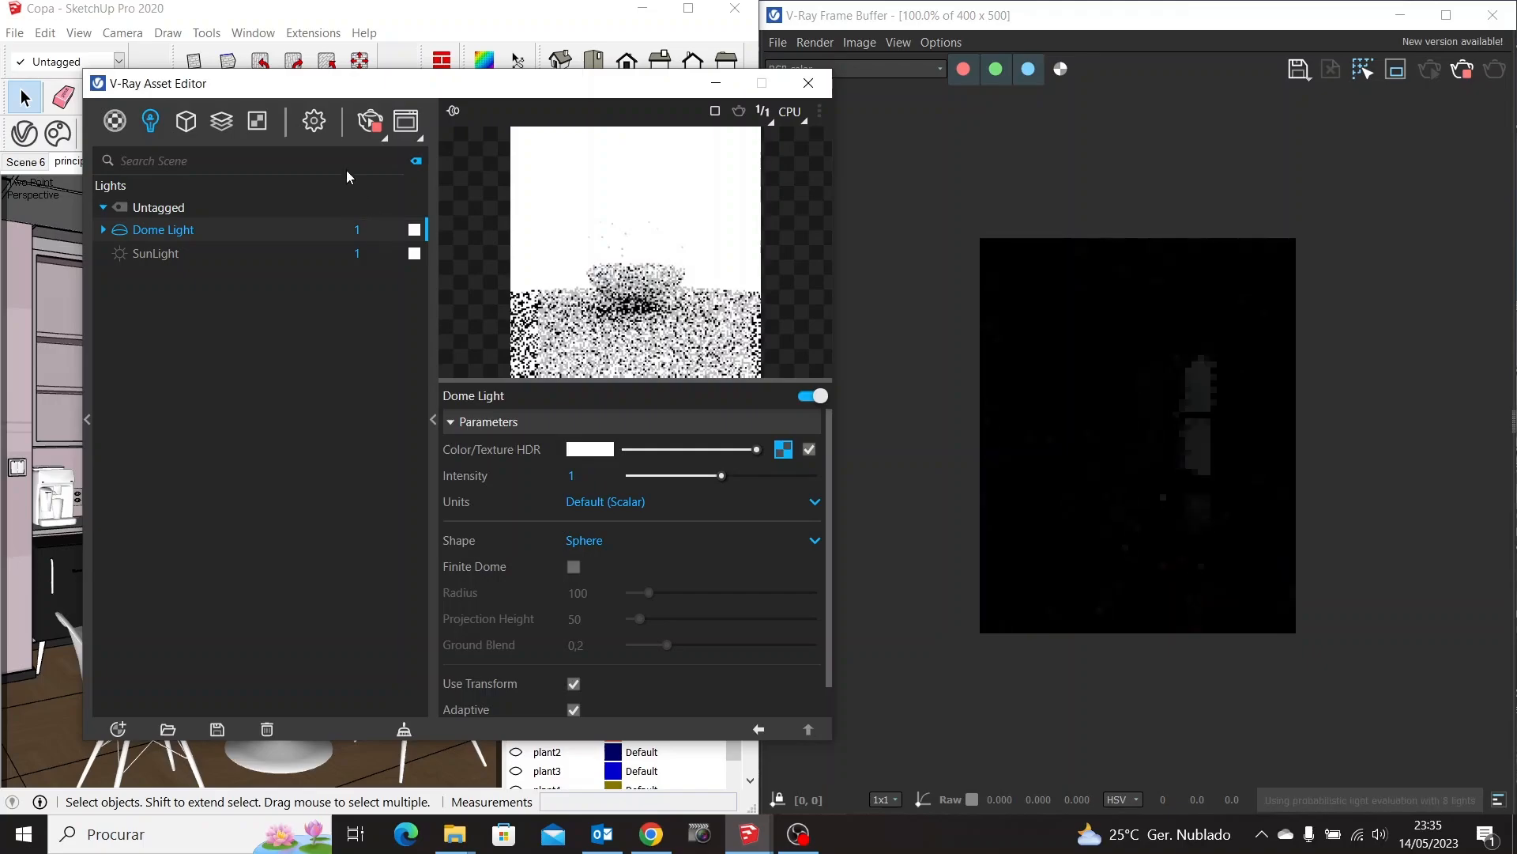
Test camera exposure values of 20, 7,84 and -5, settle on 5,84 EV and close the Asset Editor
left_click(317, 130)
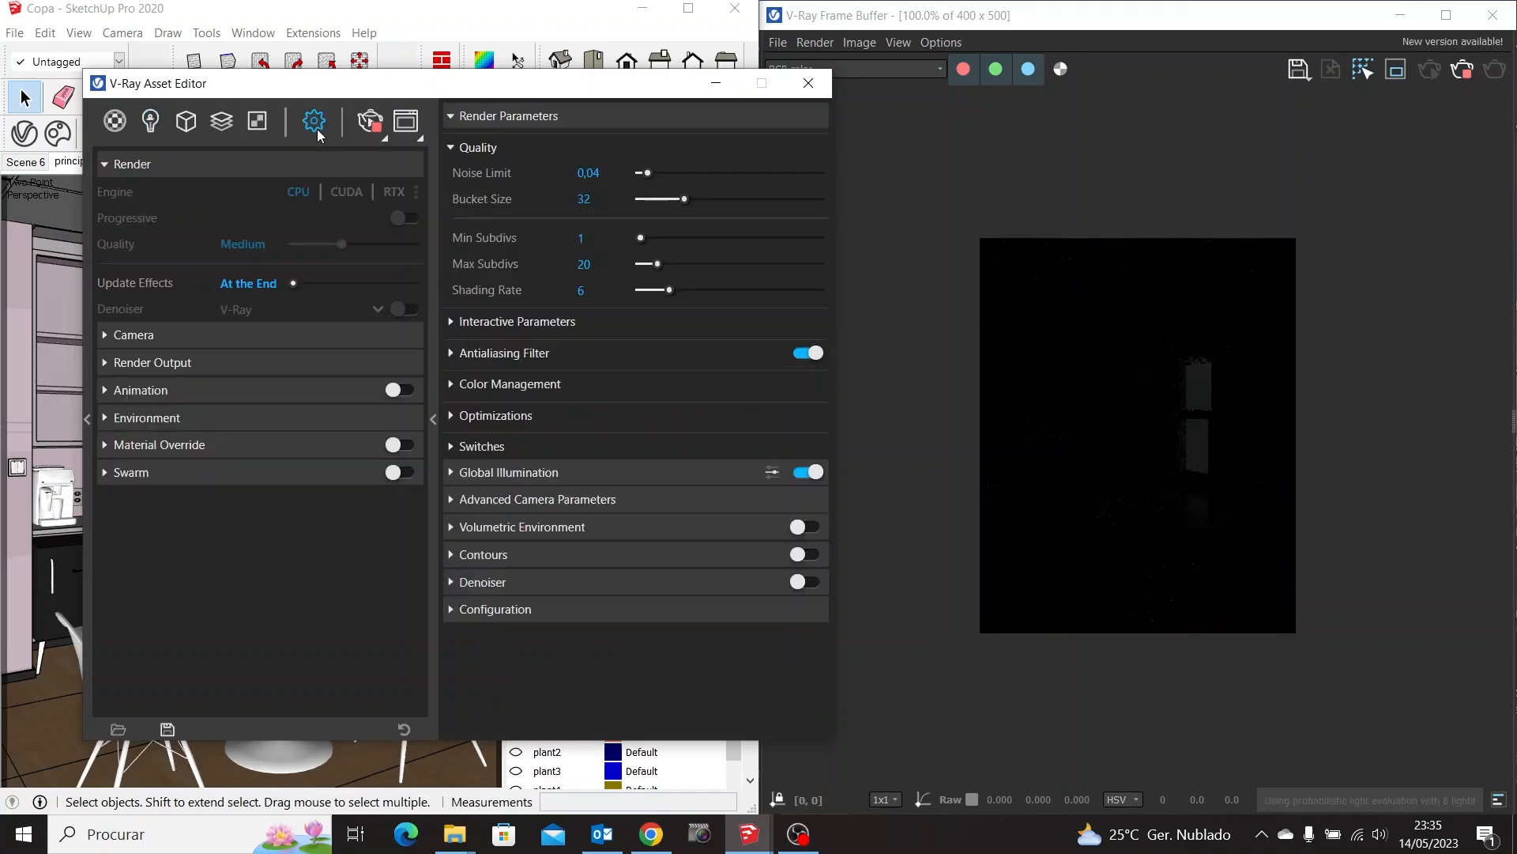
left_click(194, 337)
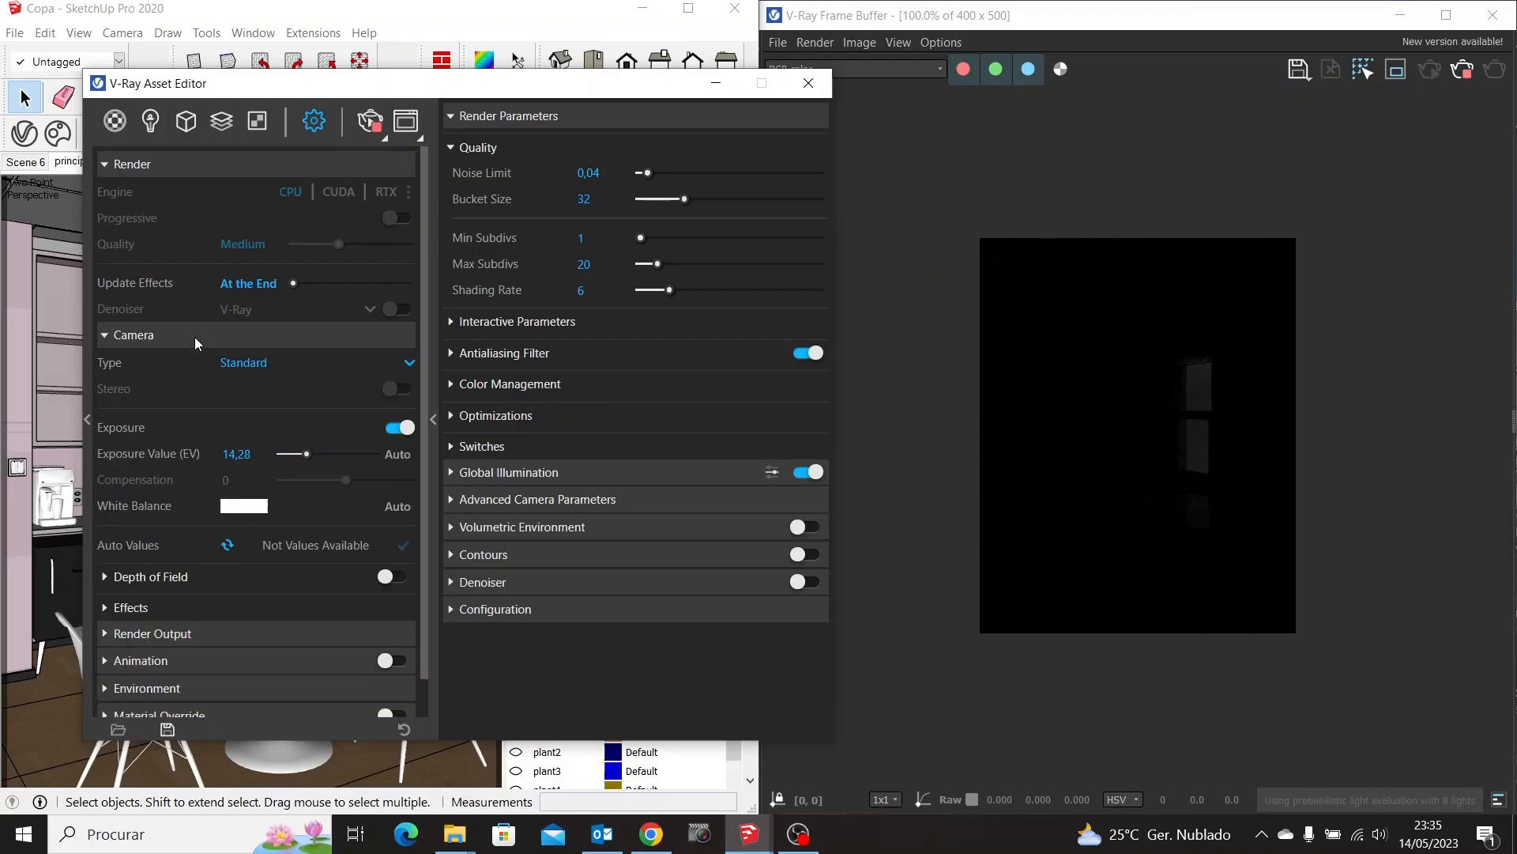
left_click(264, 456)
left_click_drag(307, 462, 296, 462)
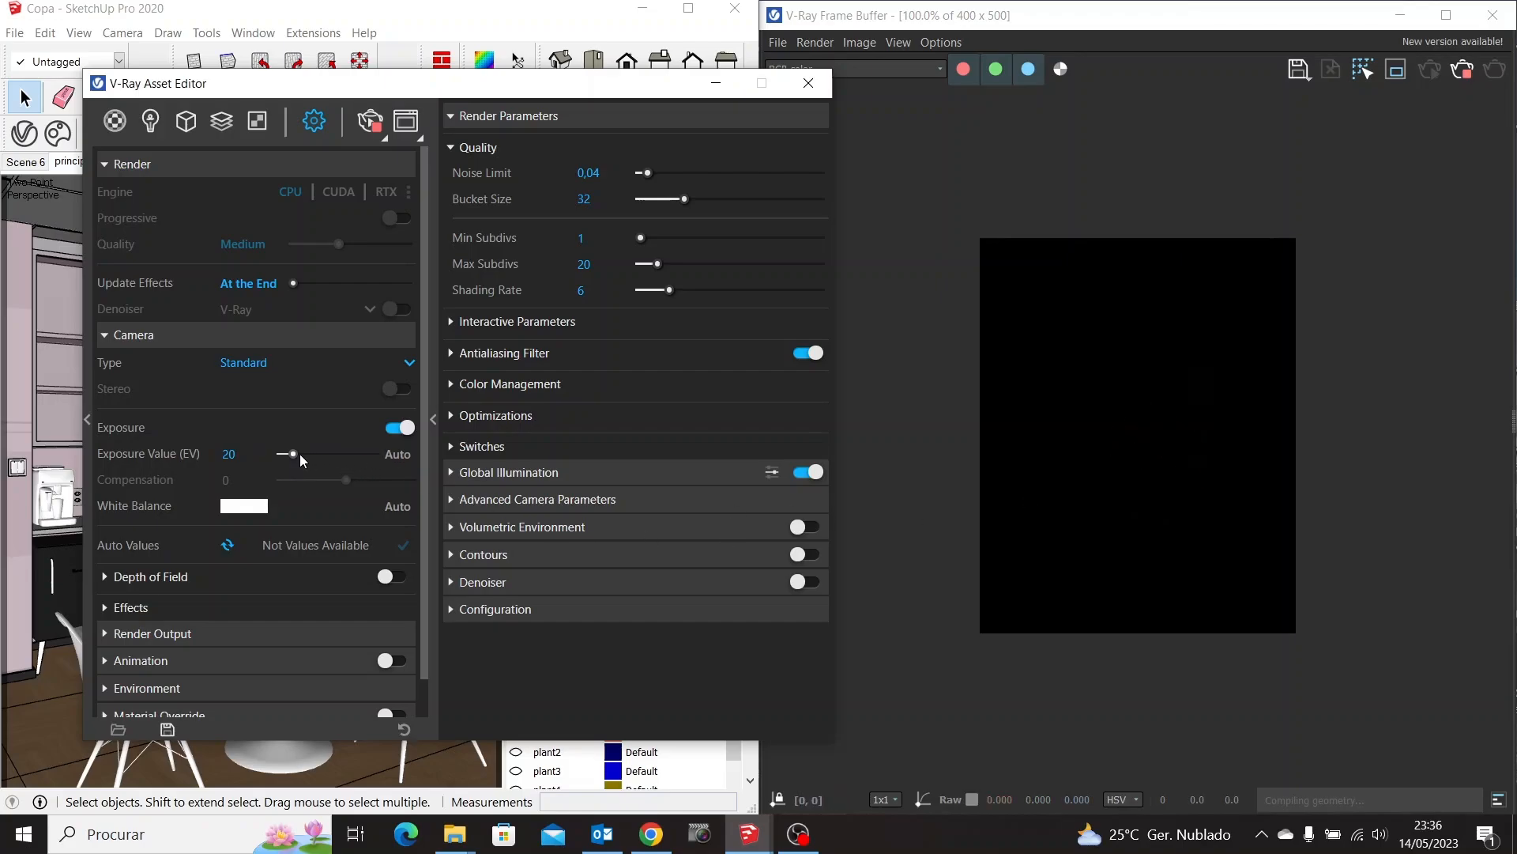
left_click_drag(297, 454, 321, 456)
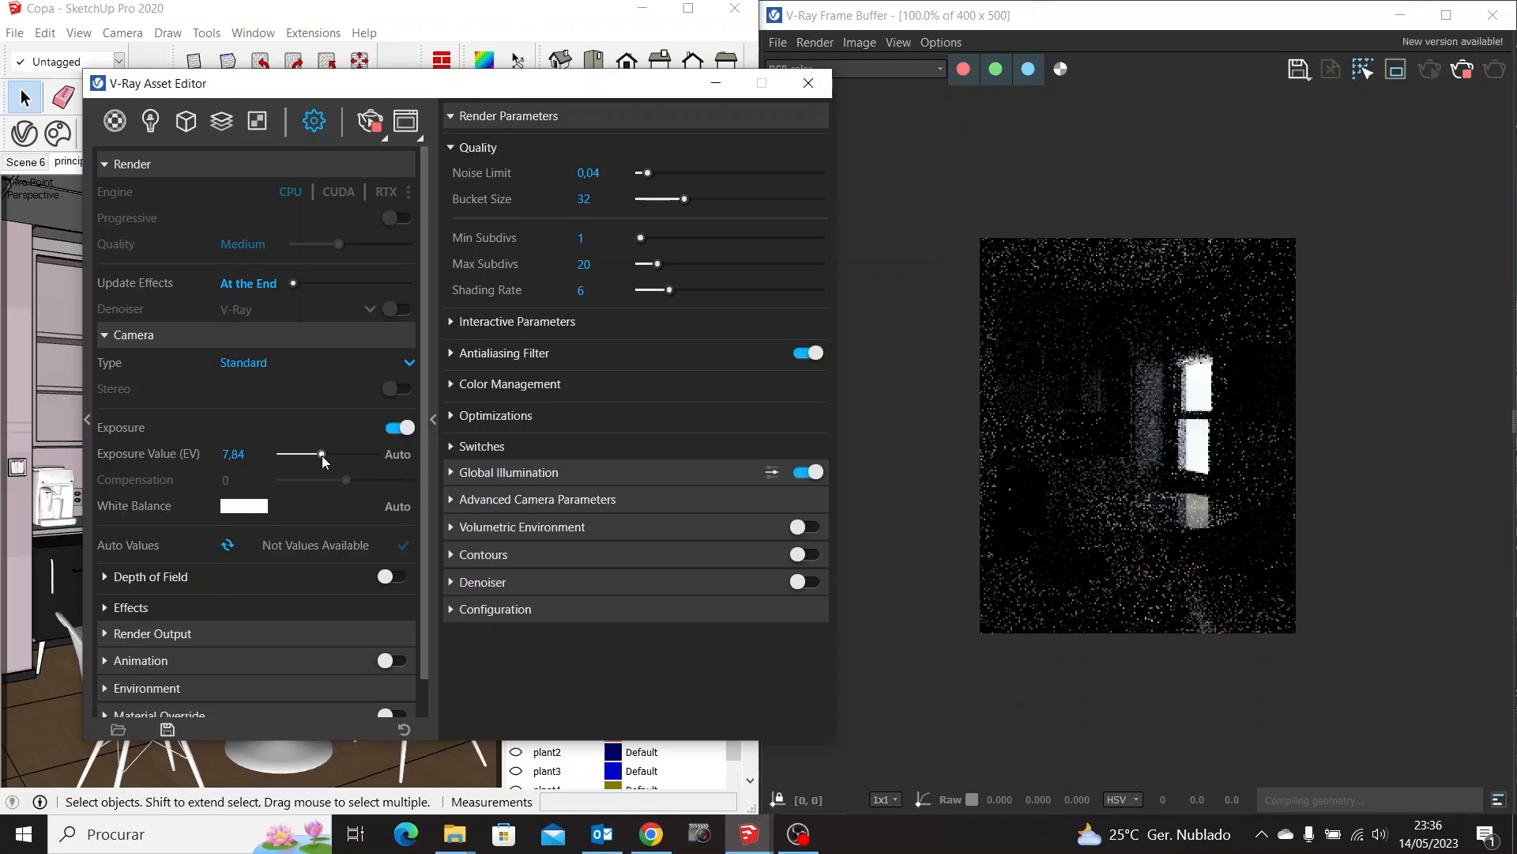
left_click_drag(320, 455, 353, 455)
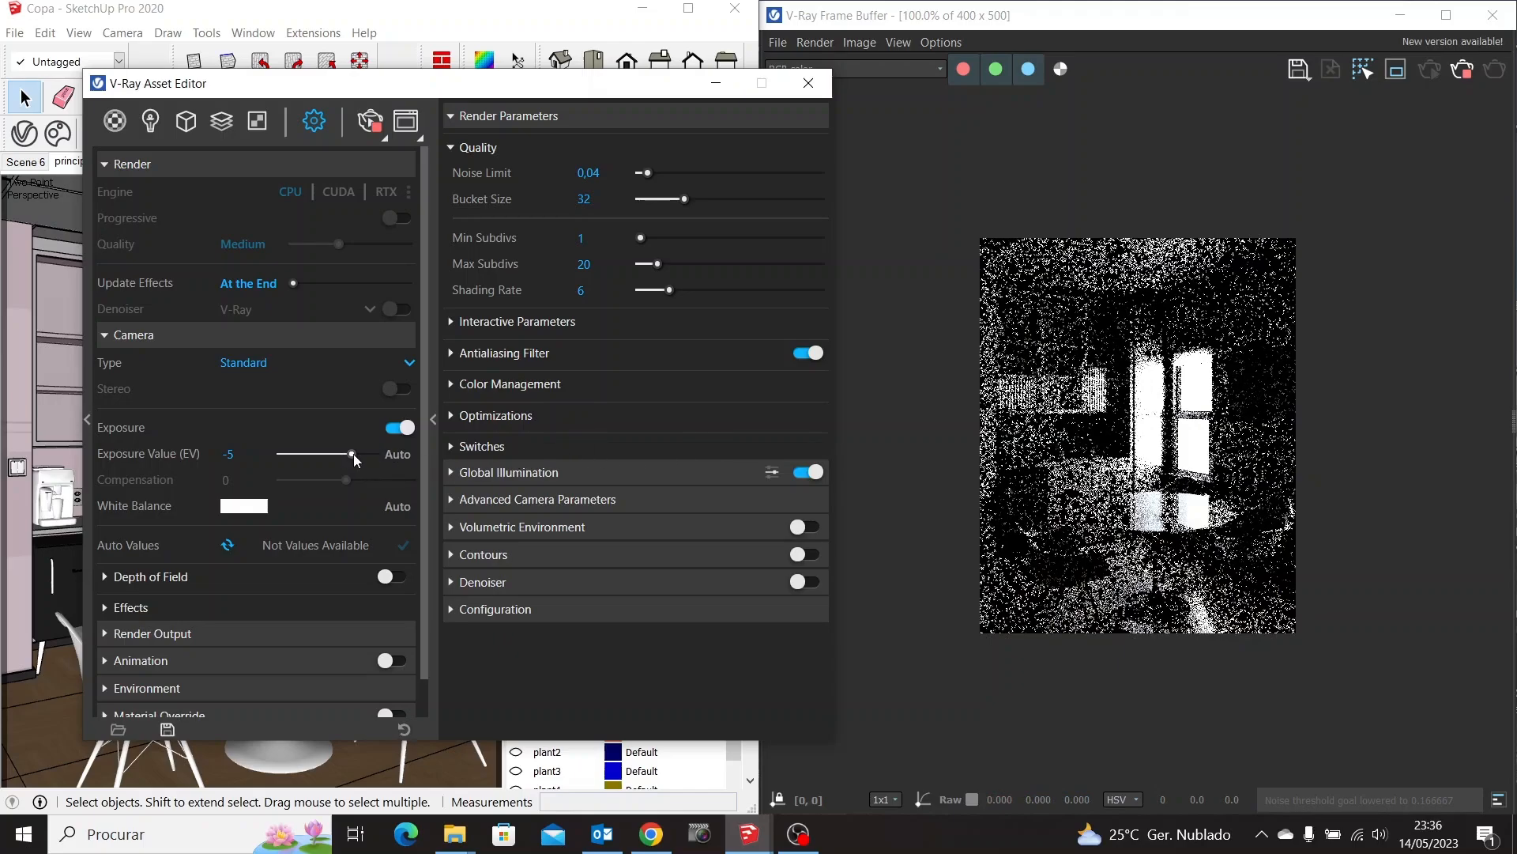
left_click_drag(352, 454, 325, 453)
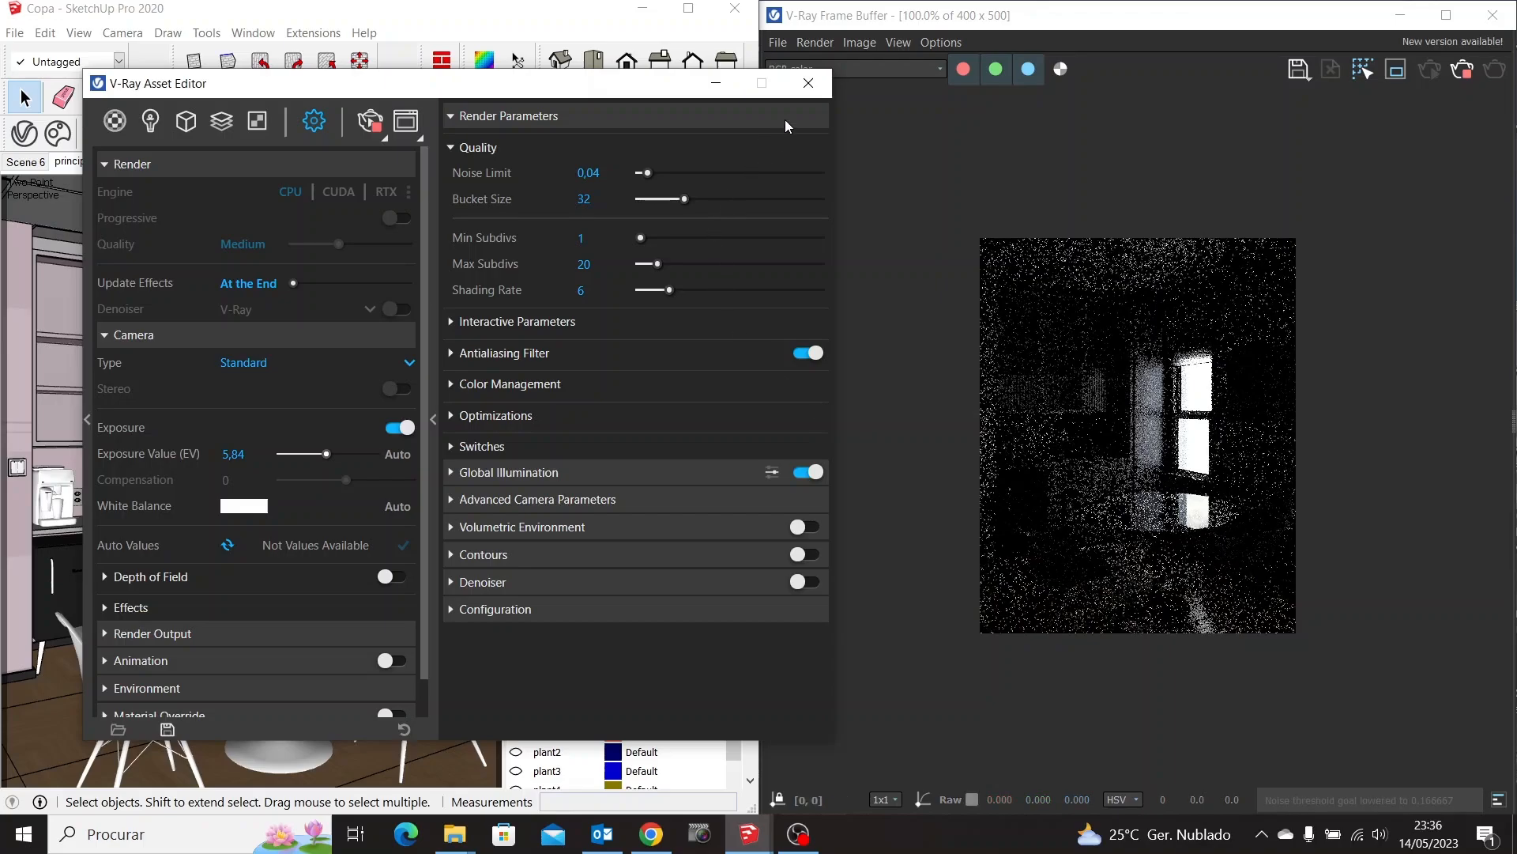
left_click(808, 83)
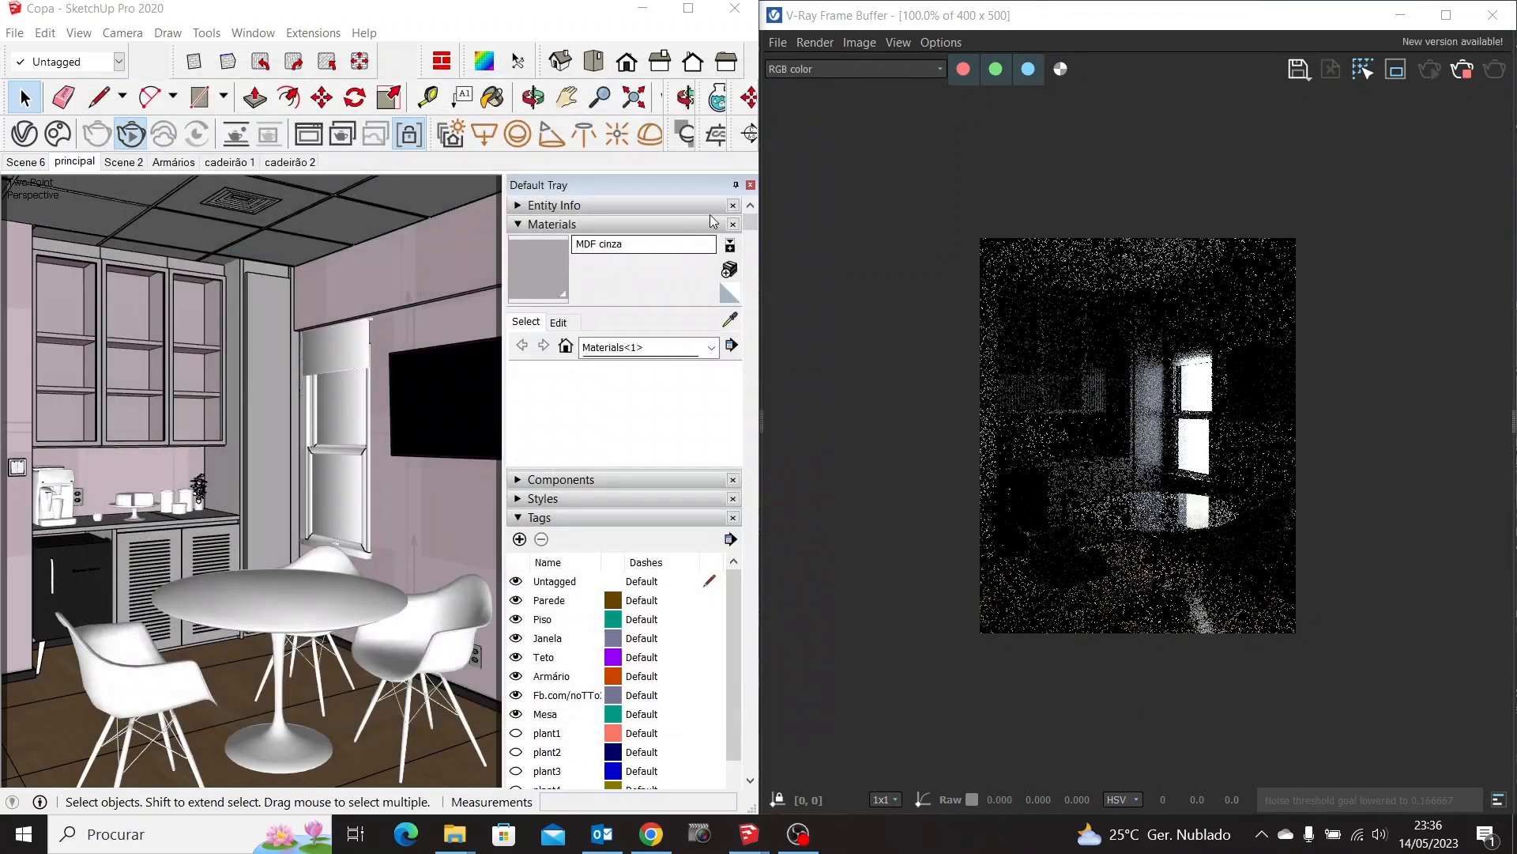
Close the Default Tray and rotate the dome light by about 69,2° around its vertical axis
left_click(750, 187)
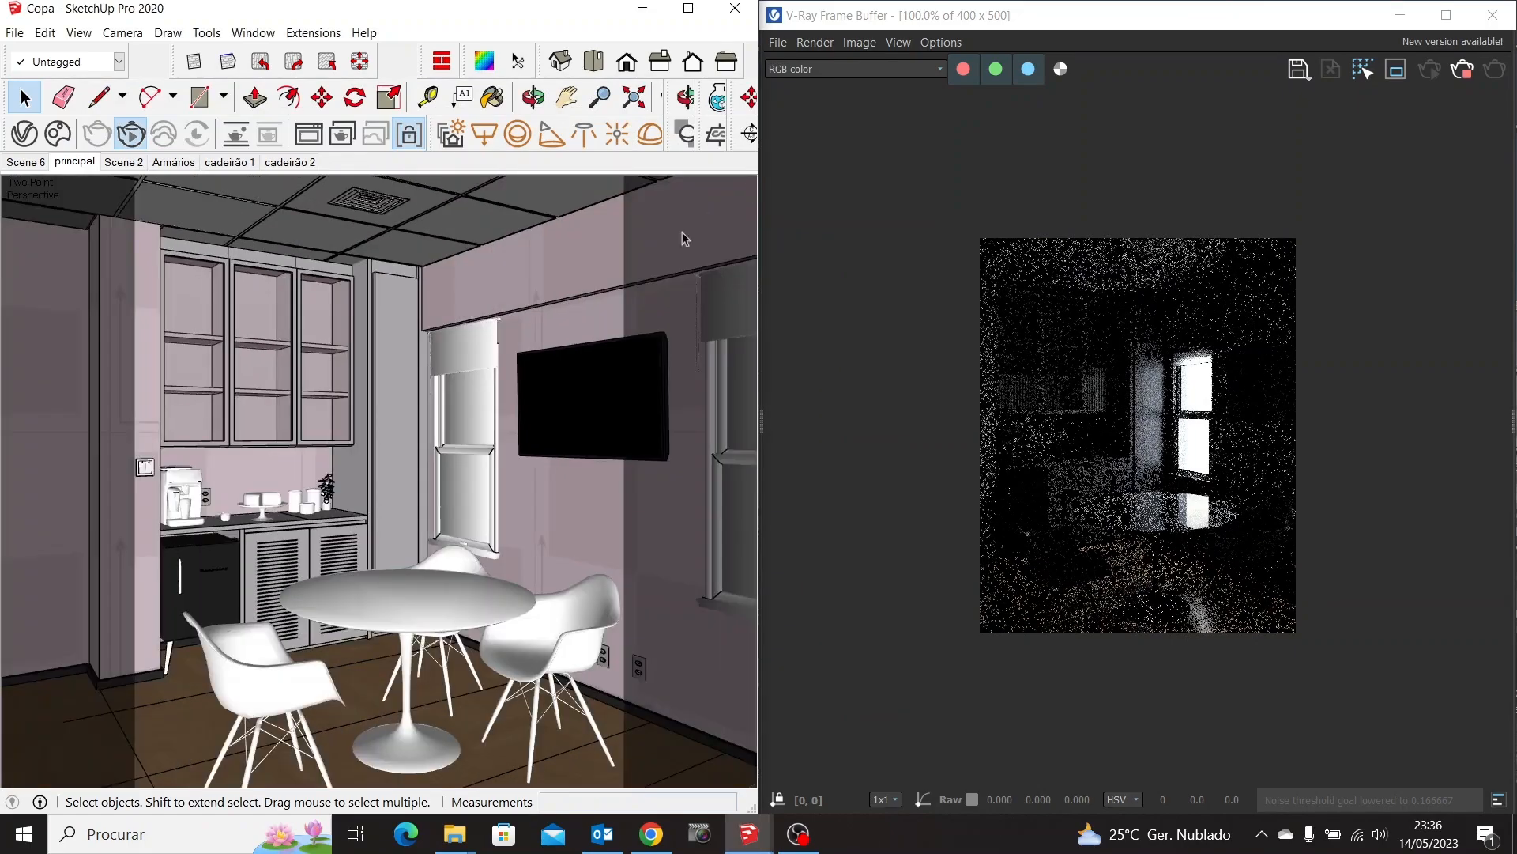
middle_click_drag(476, 381, 450, 389)
scroll(450, 393, "down", 10)
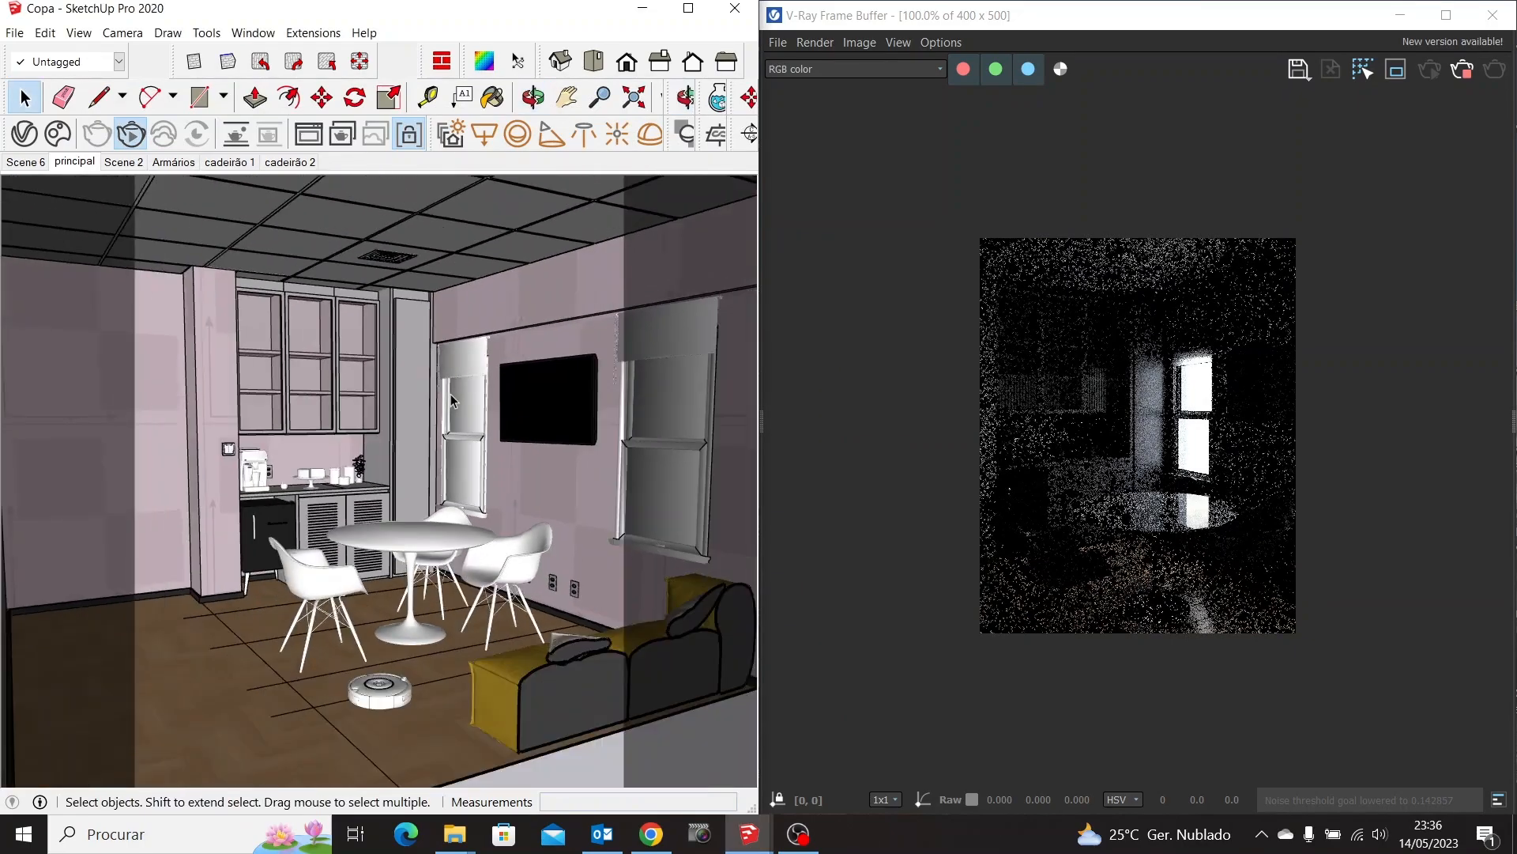
scroll(434, 582, "up", 5)
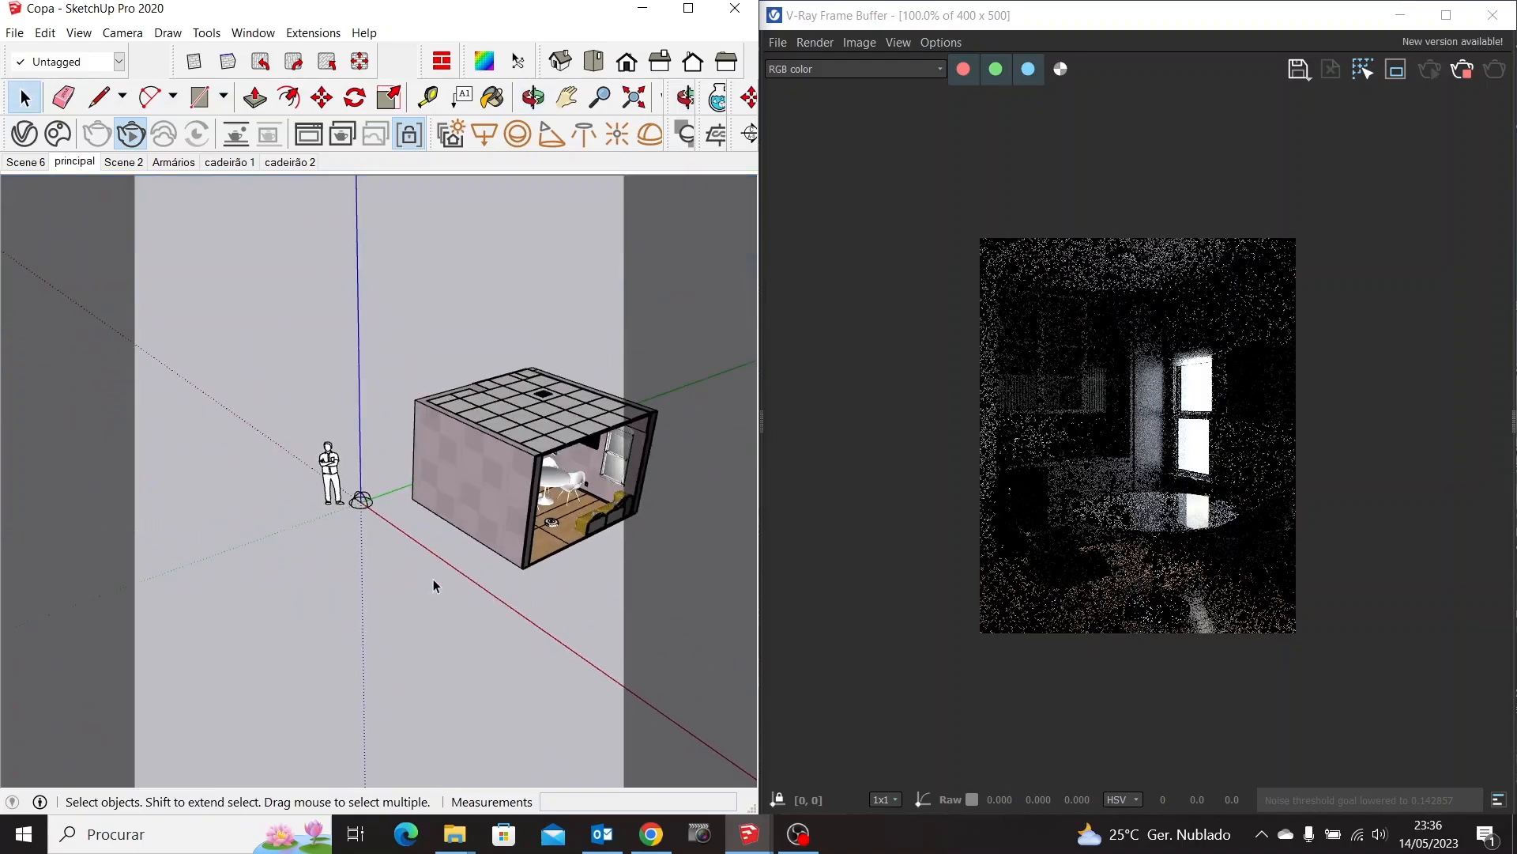
scroll(344, 509, "up", 10)
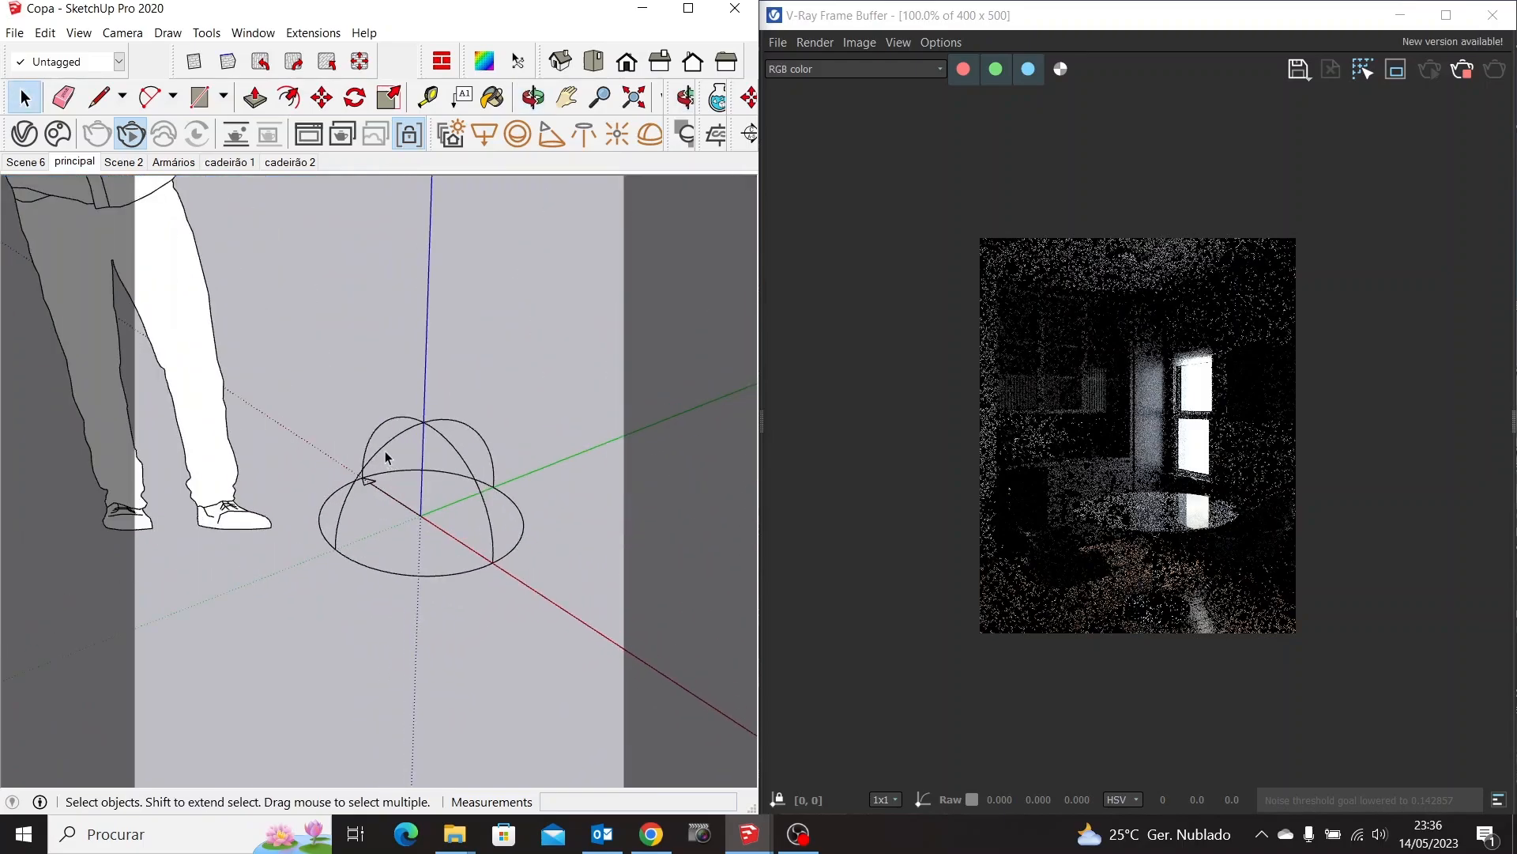
left_click(385, 451)
middle_click_drag(382, 448, 411, 578)
key("m")
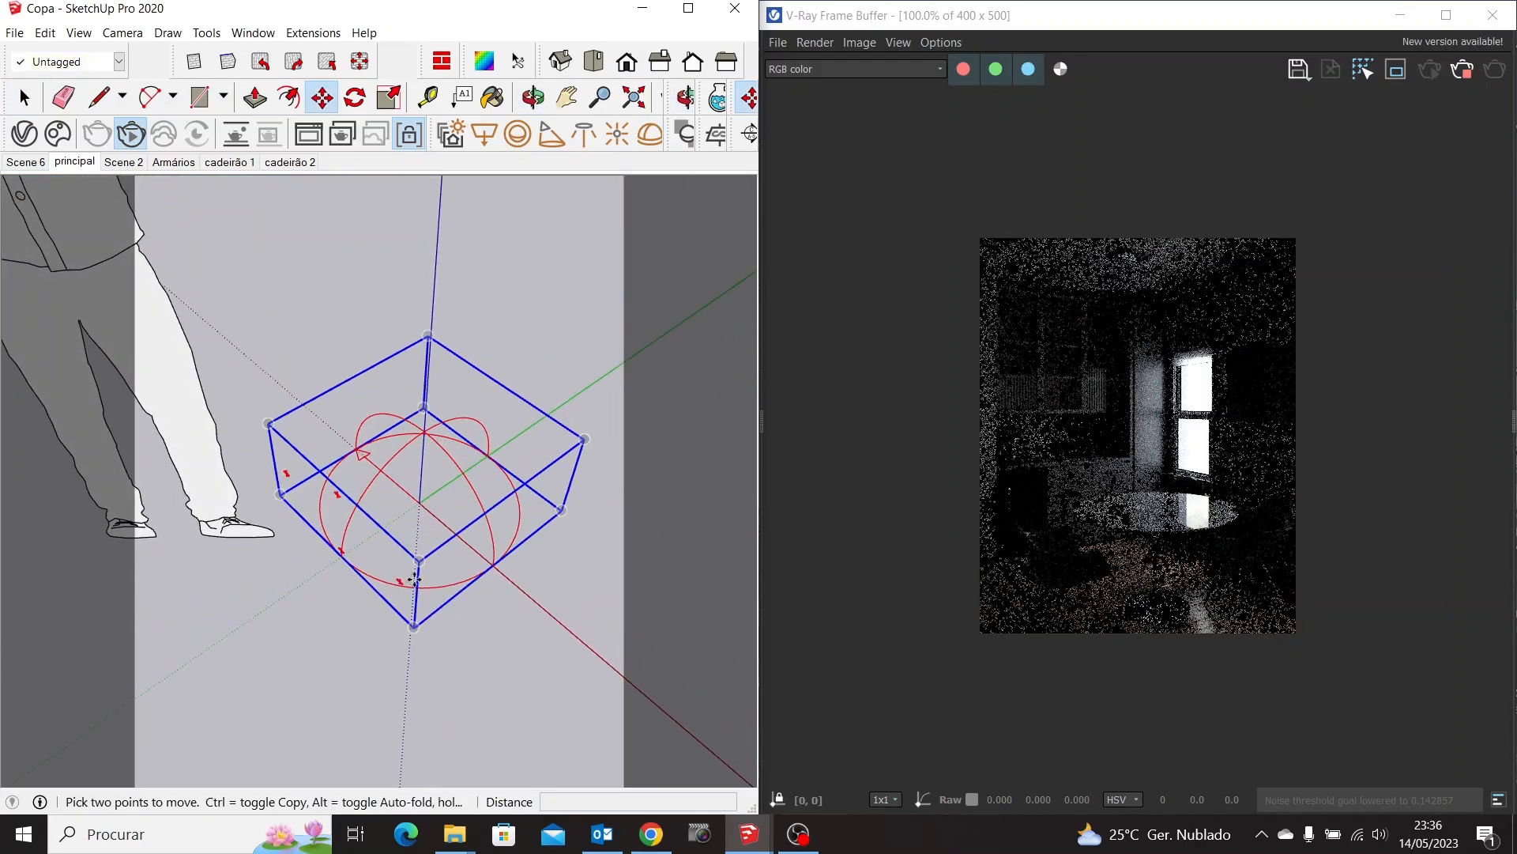
left_click(389, 387)
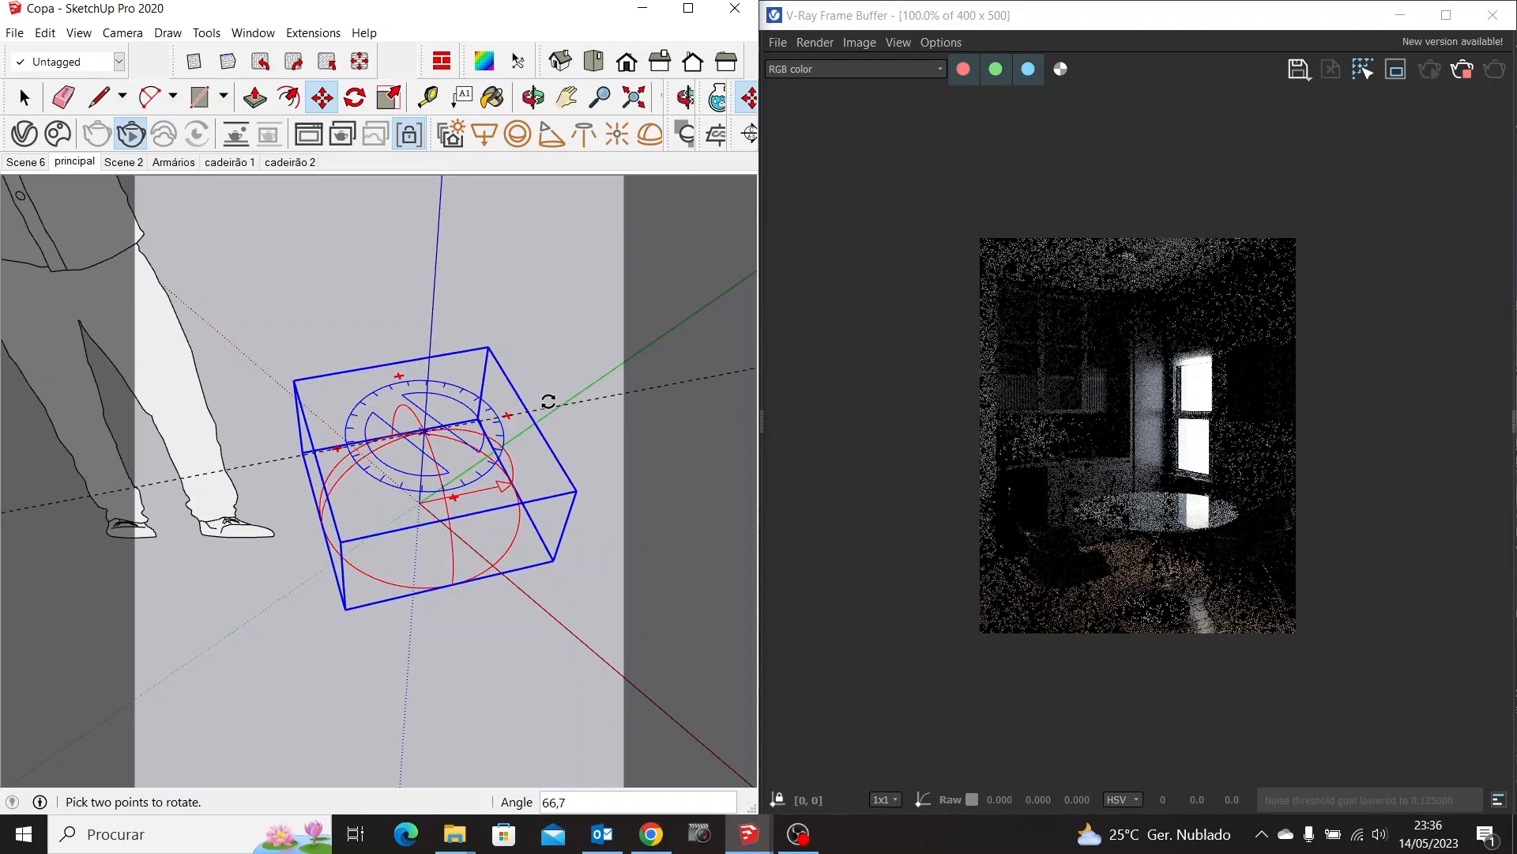
left_click(550, 400)
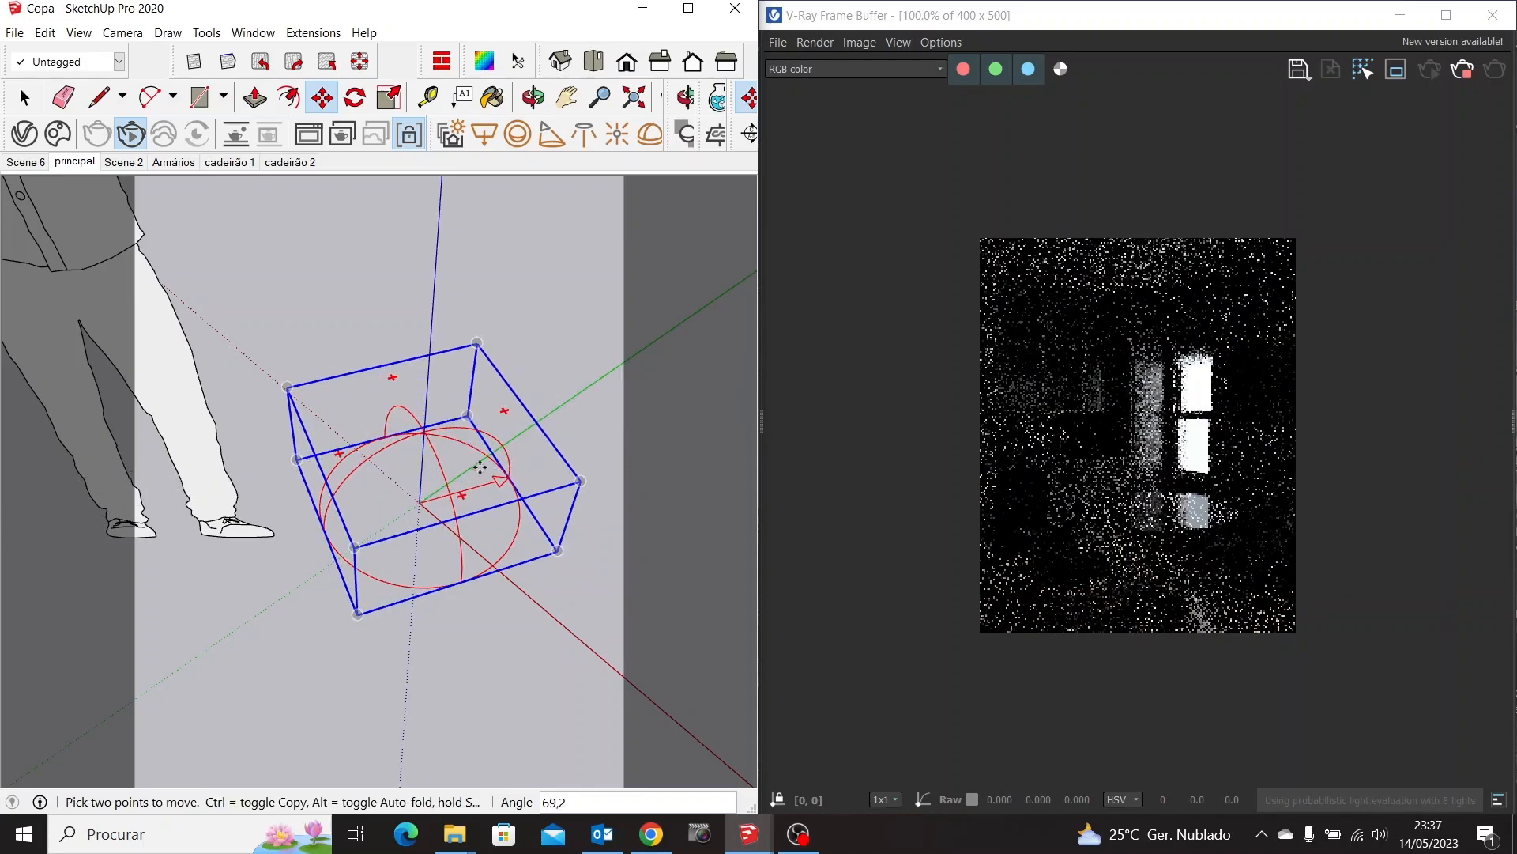
Deselect the dome light and return to the principal scene
mouse_move(510, 479)
middle_mouse_down()
mouse_move(343, 441)
mouse_move(335, 455)
middle_mouse_up()
scroll(336, 456, "down", 10)
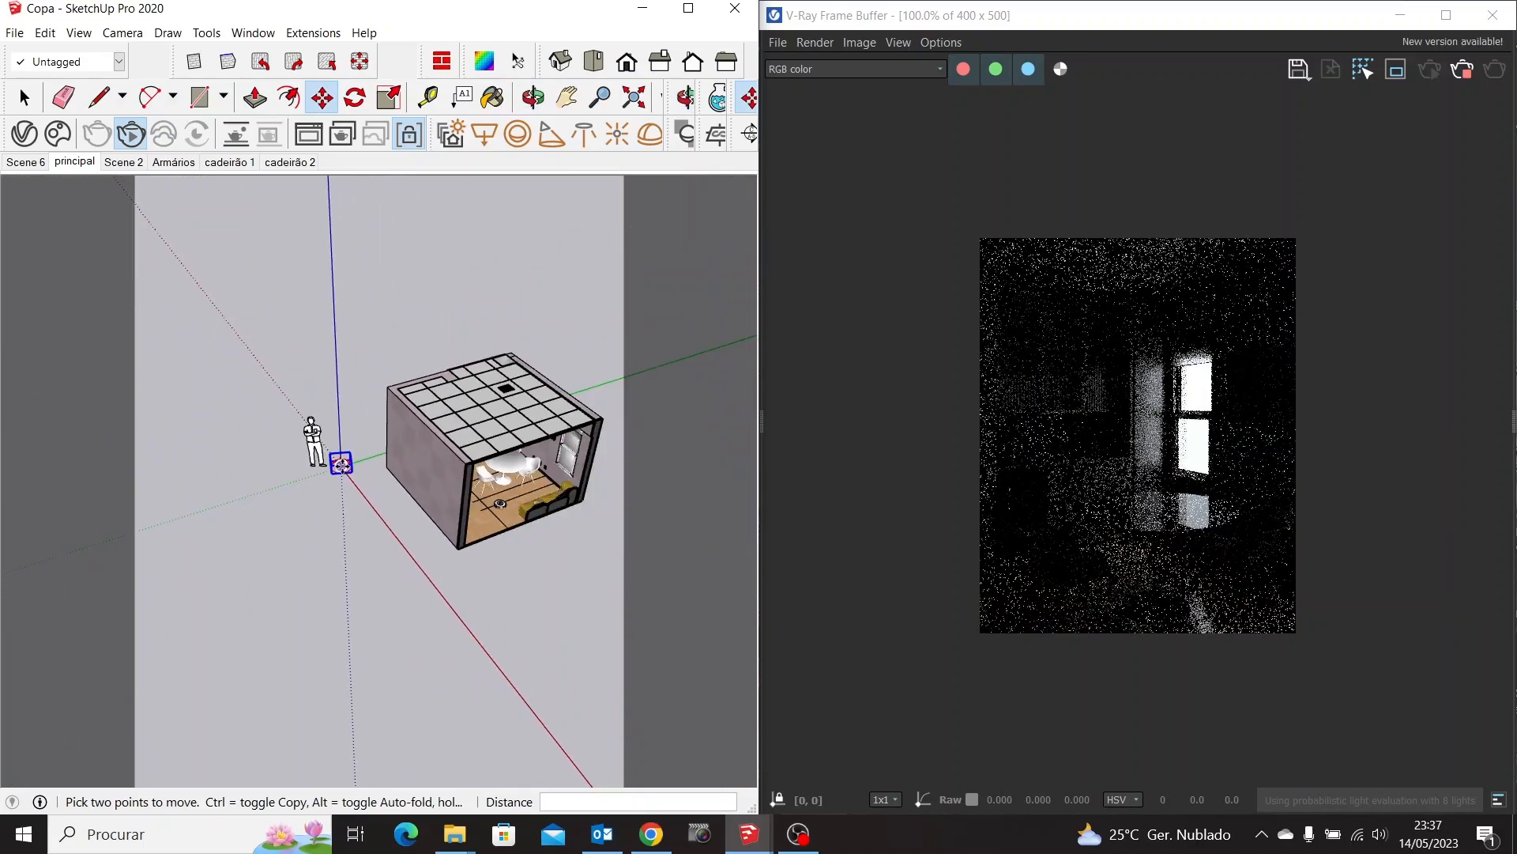
mouse_move(439, 523)
middle_mouse_down()
mouse_move(411, 531)
mouse_move(431, 477)
middle_mouse_up()
key("m")
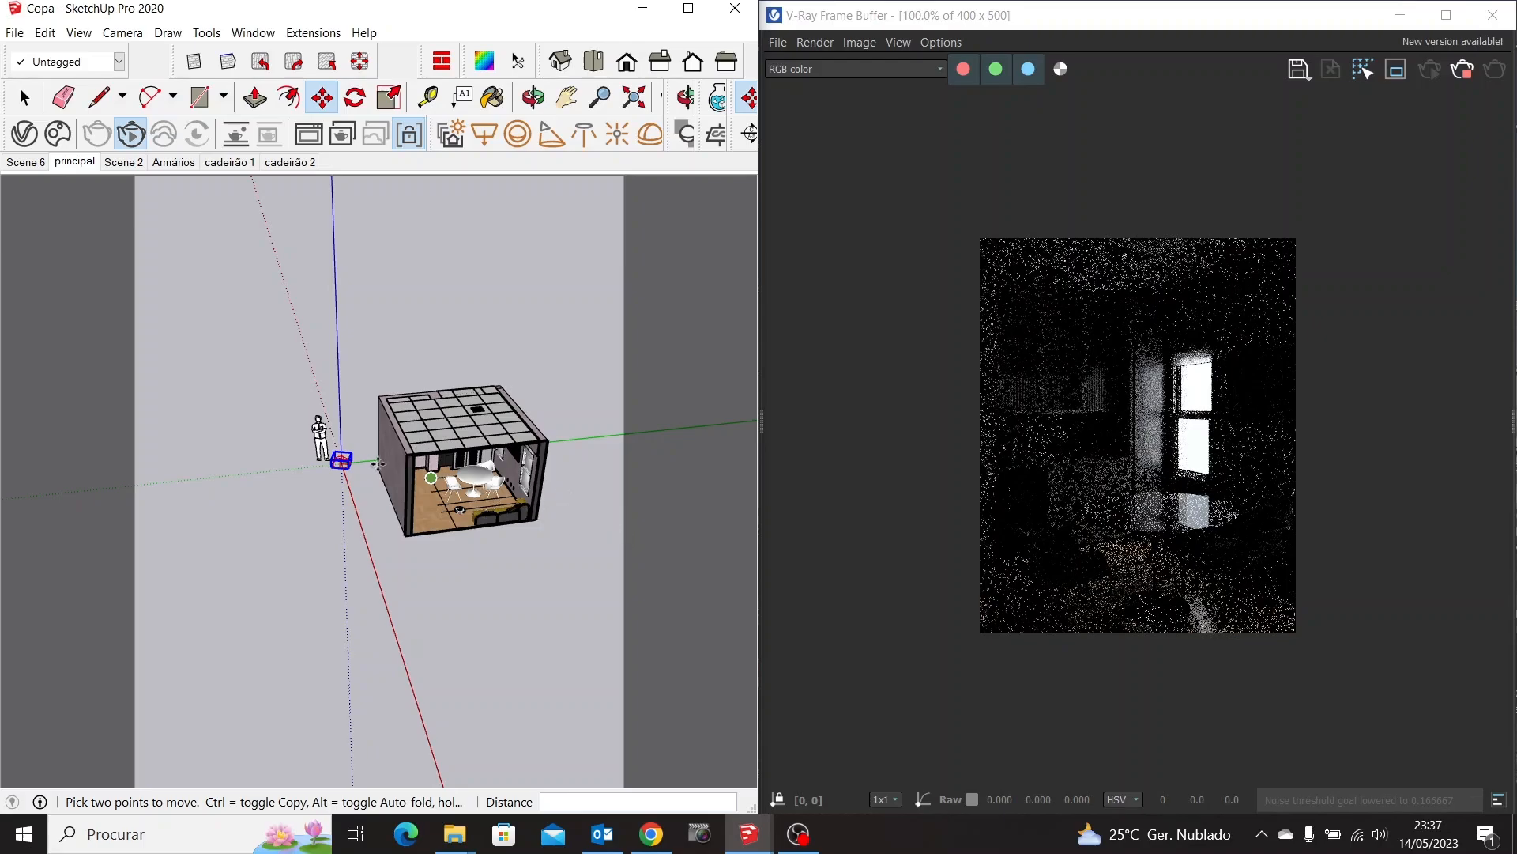
key("space")
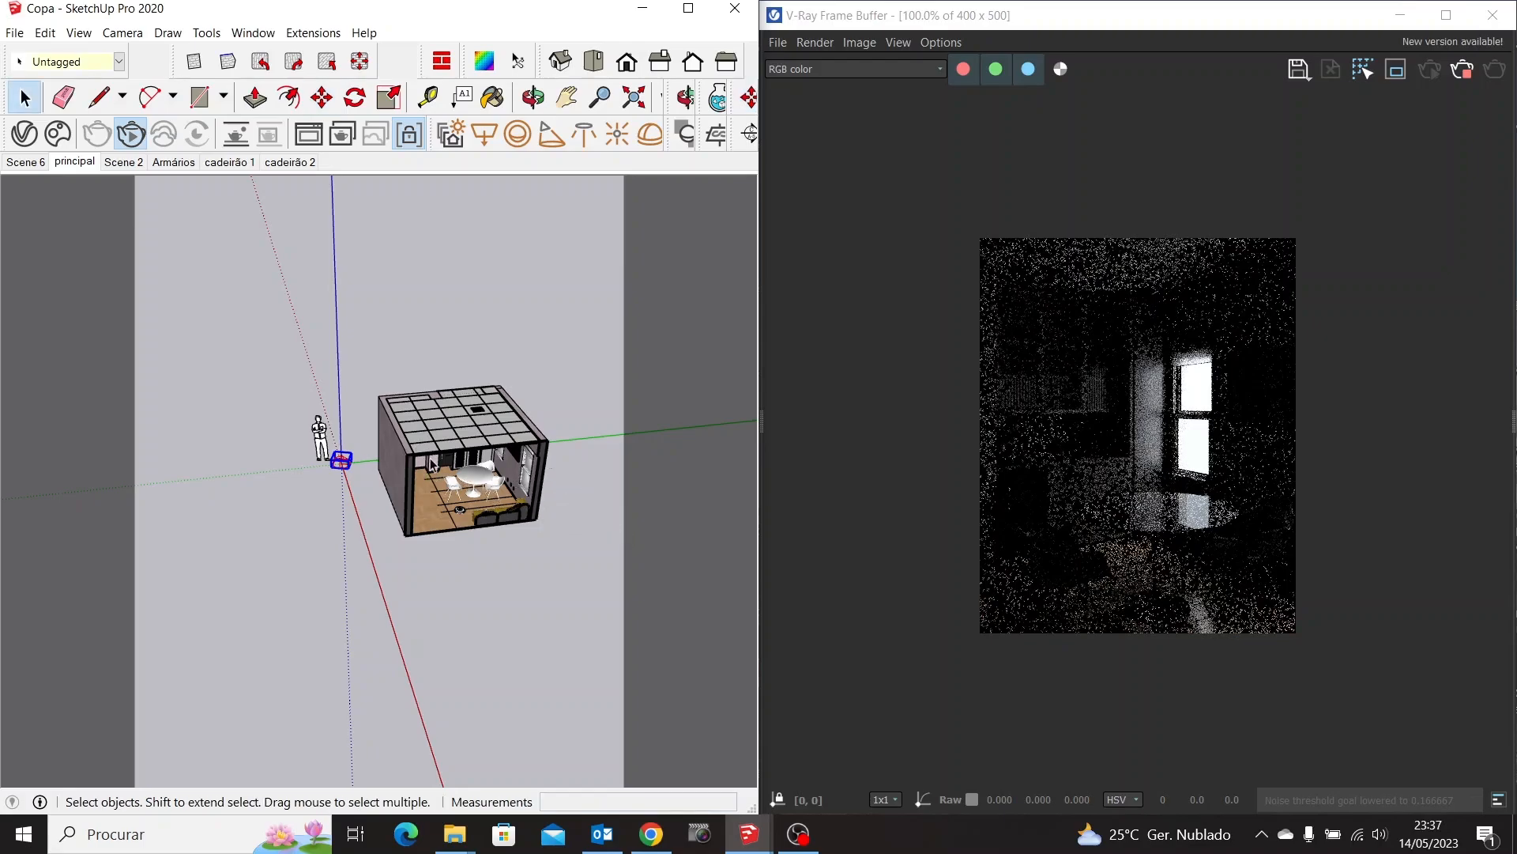
left_click(588, 490)
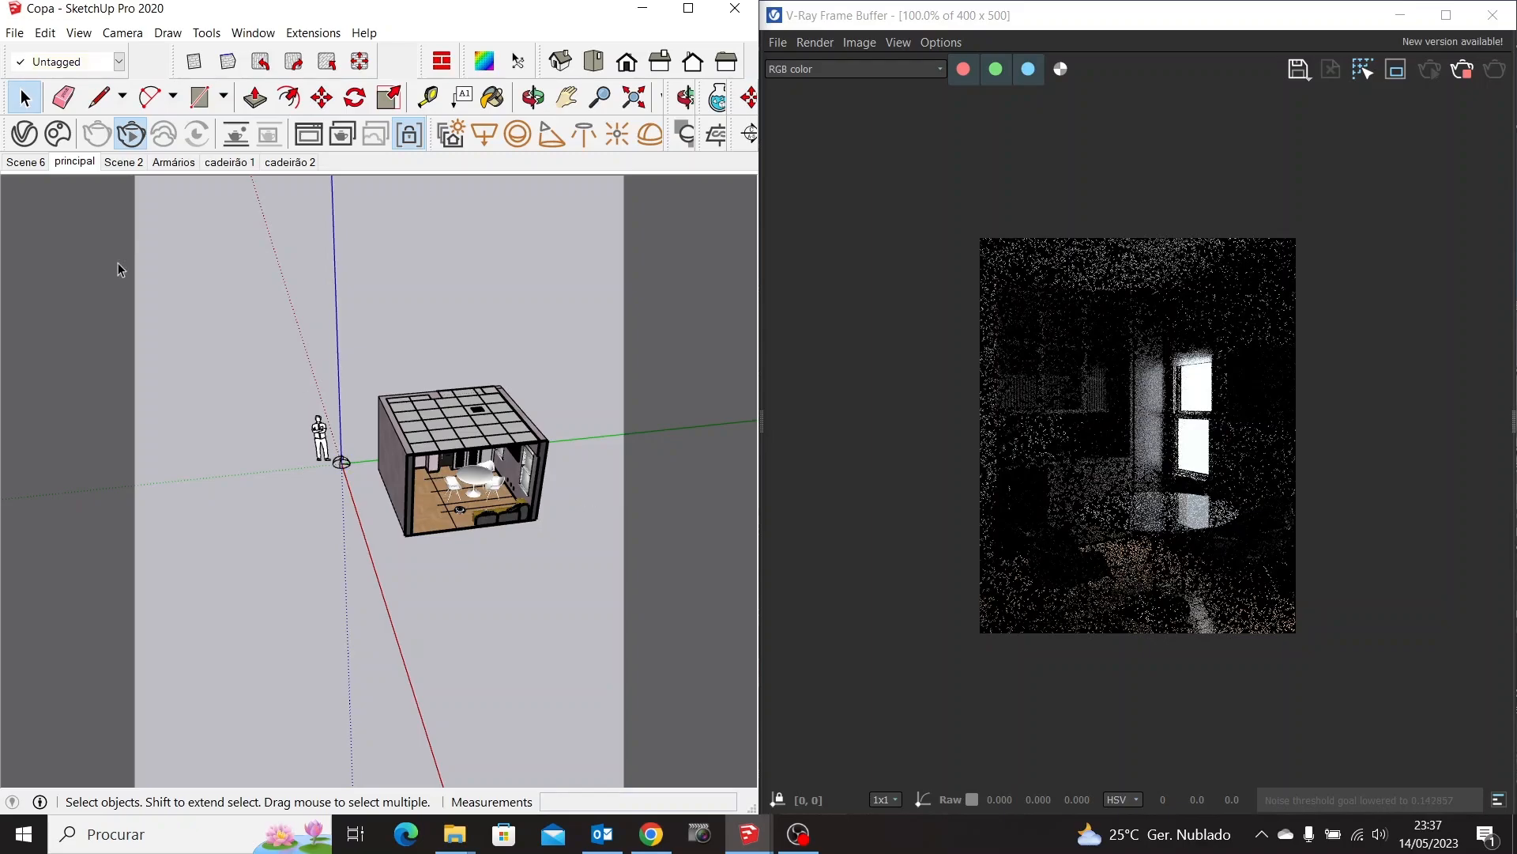
left_click(79, 163)
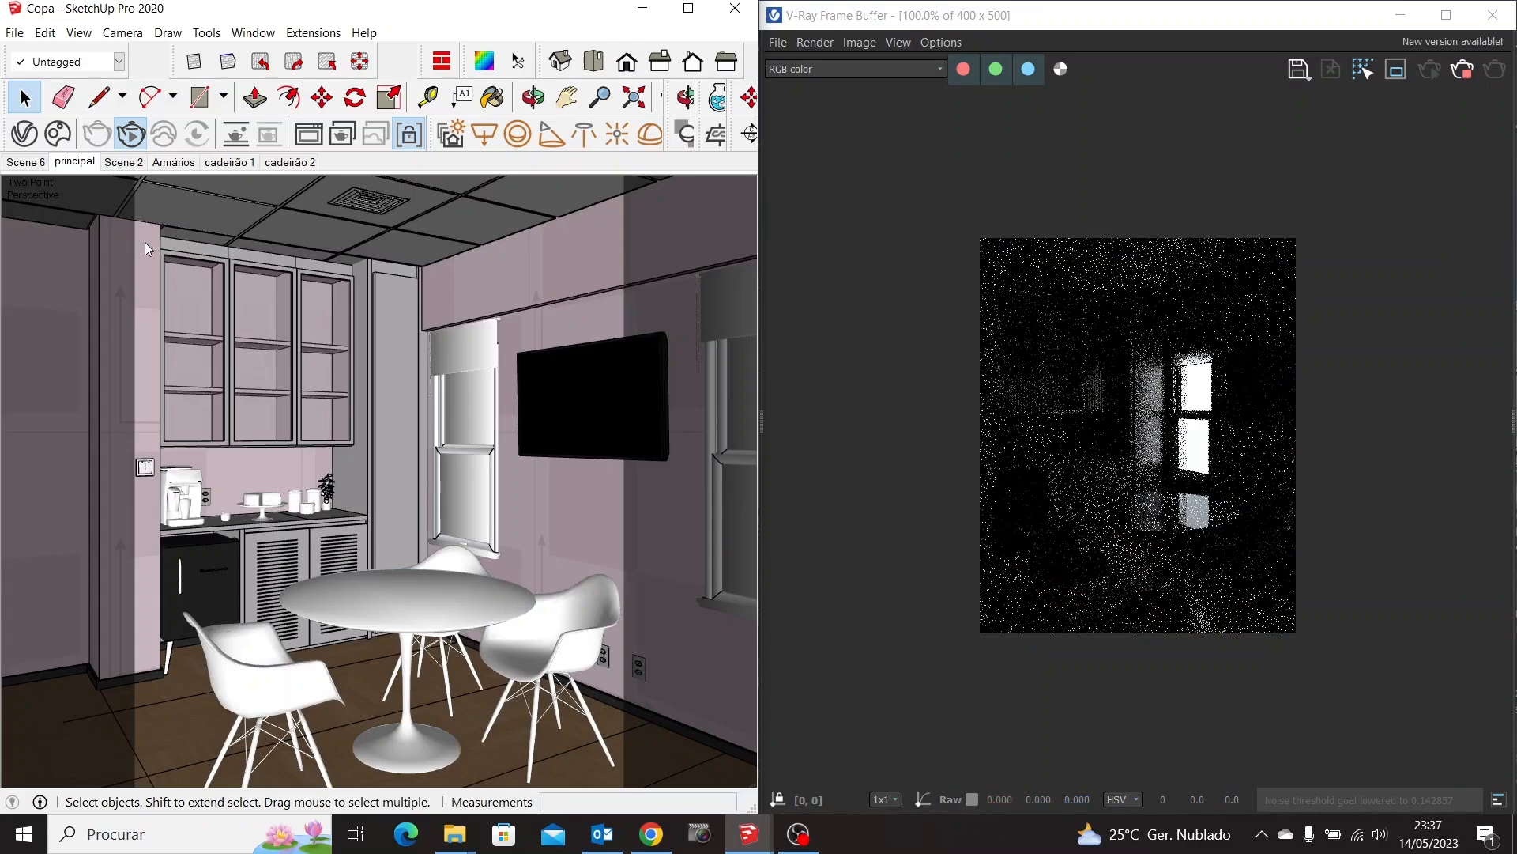
Set the camera exposure value to 3,8 in the V-Ray render settings
left_click(26, 135)
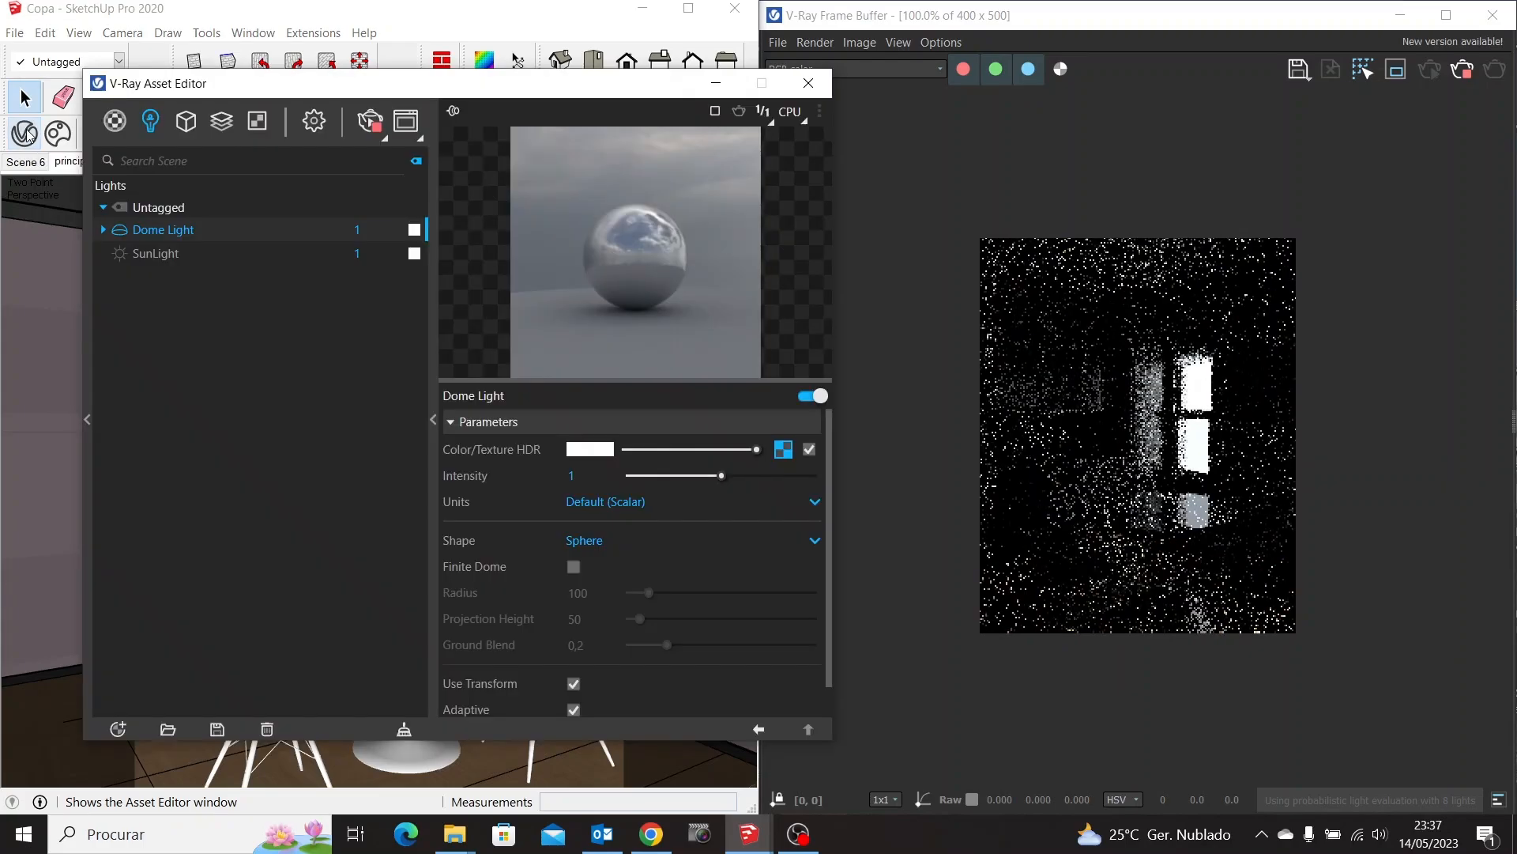
left_click(313, 122)
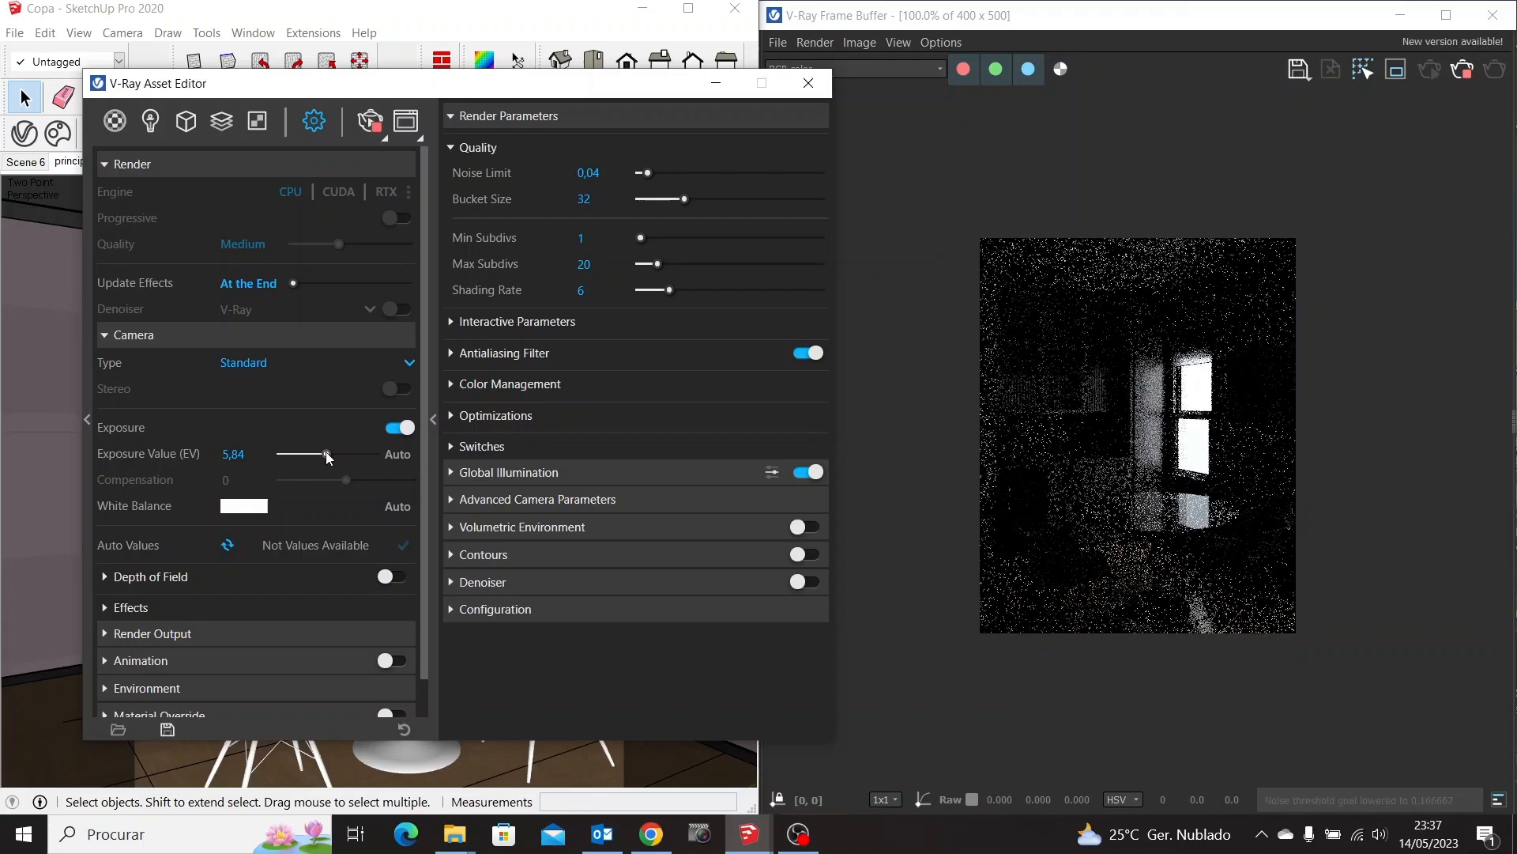
left_click_drag(330, 452, 332, 452)
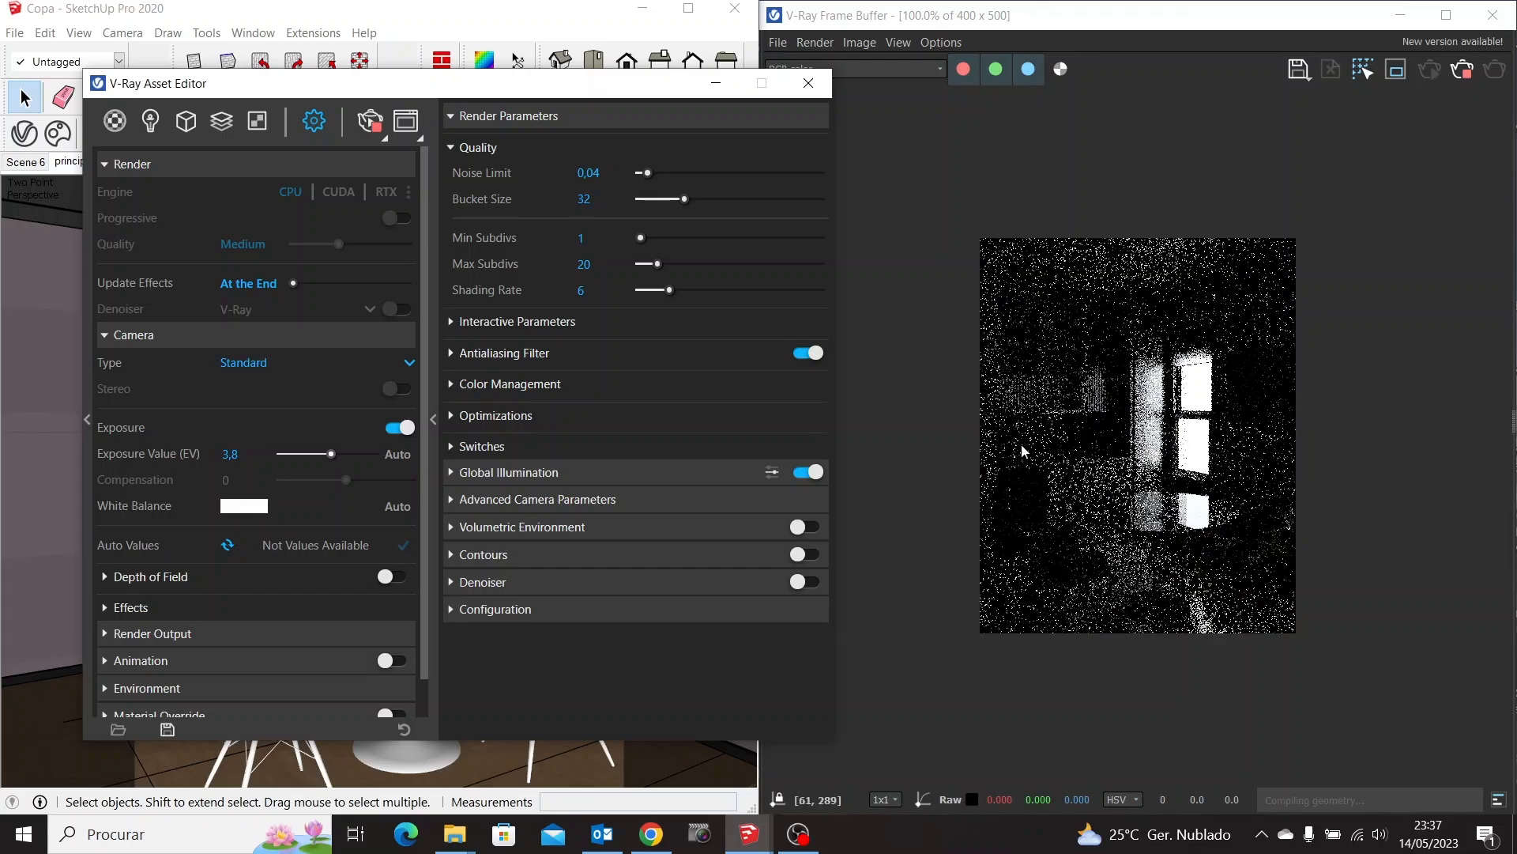
Stop the running interactive render, restart it, and enlarge the rendered image to fill the frame buffer
left_click(1464, 79)
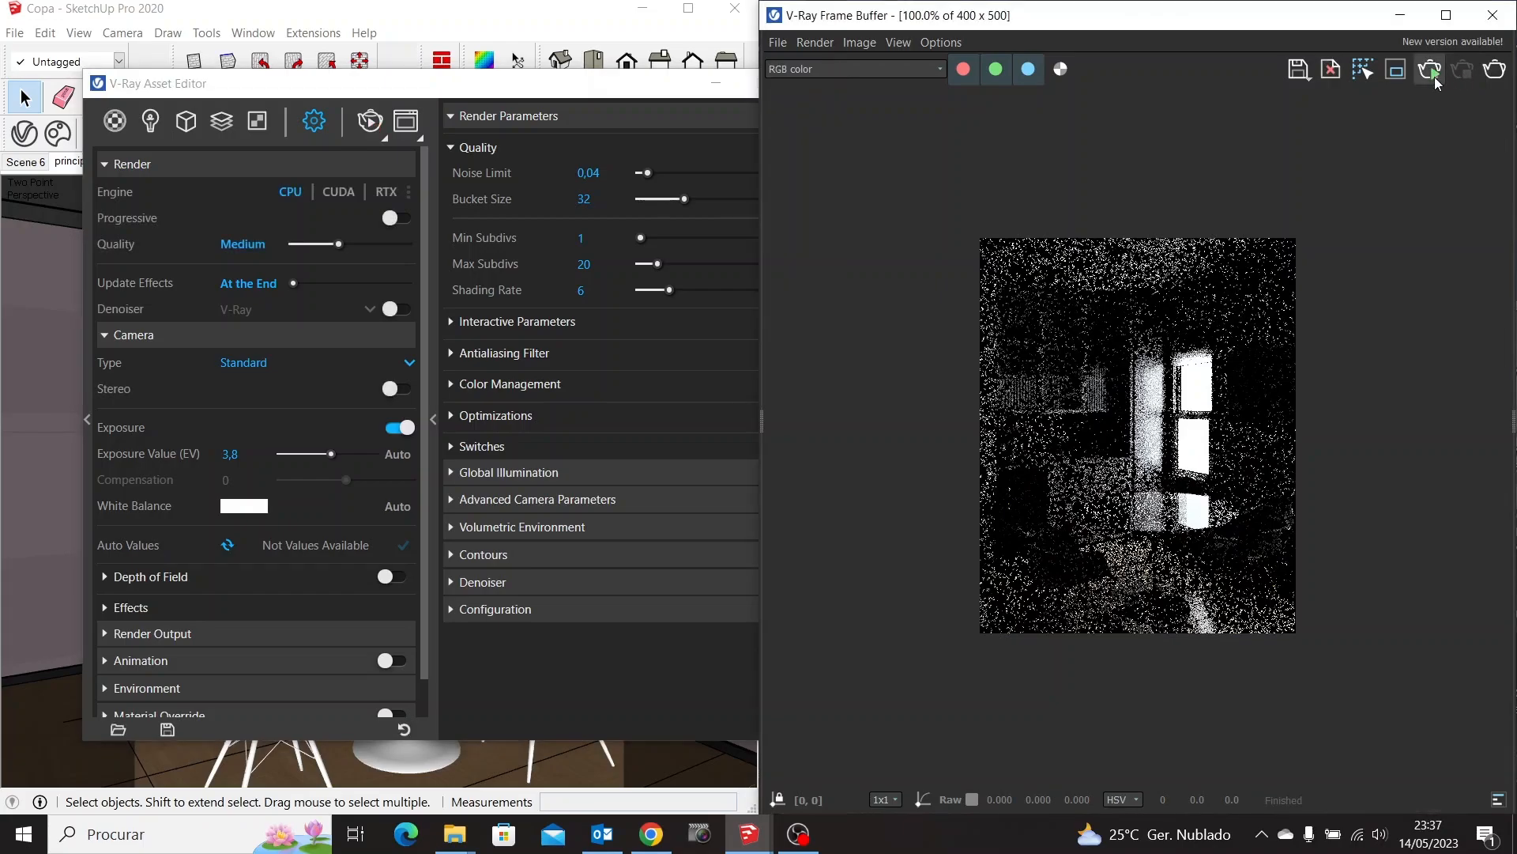
left_click(1431, 73)
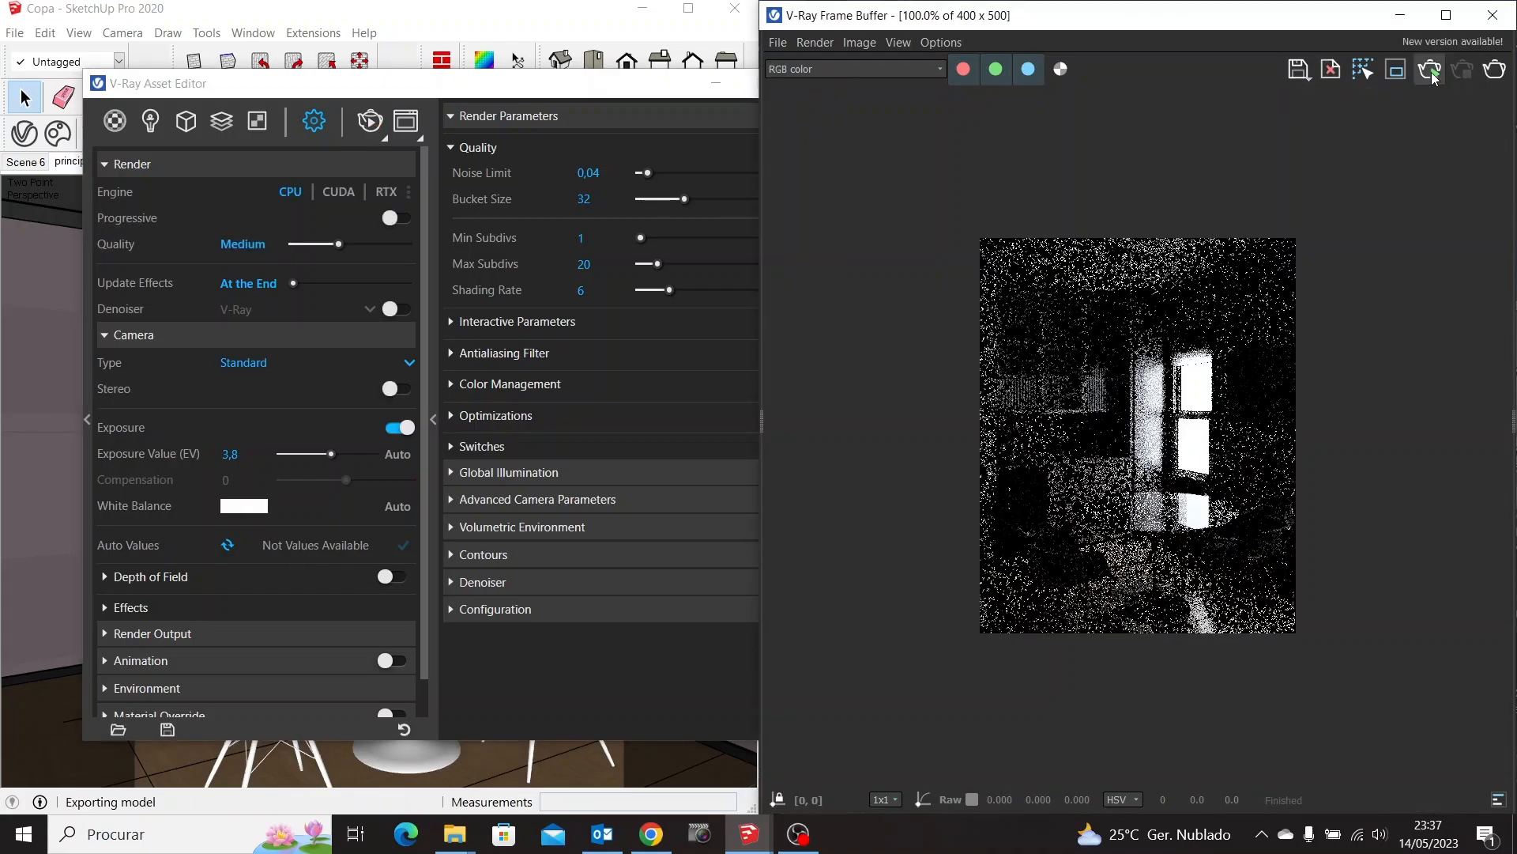
double_click(918, 374)
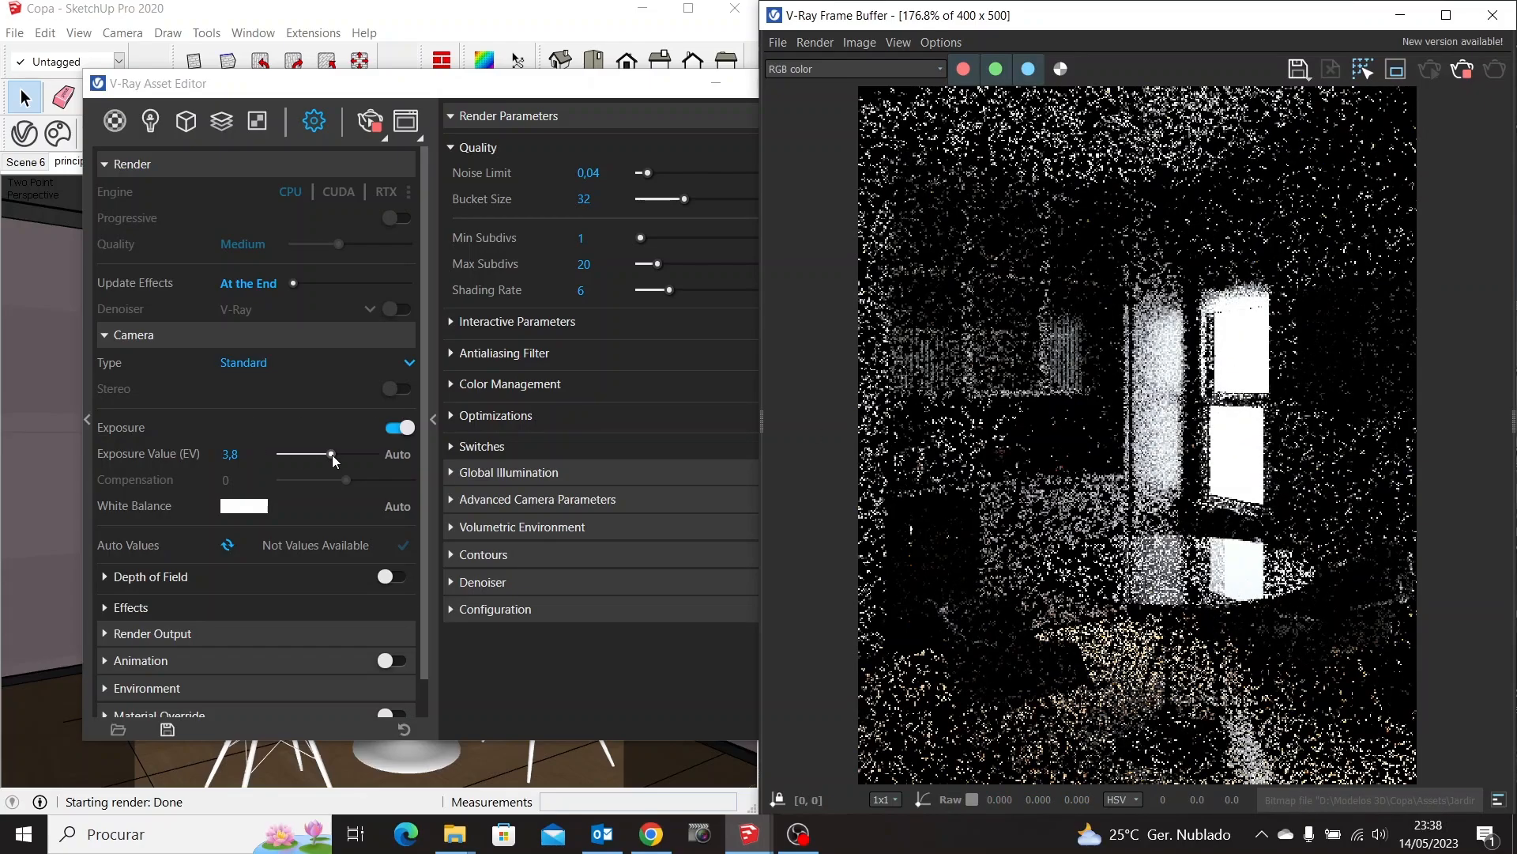
Set the camera exposure value to 3,6 in the V-Ray render settings
left_click_drag(332, 454, 330, 454)
double_click(247, 451)
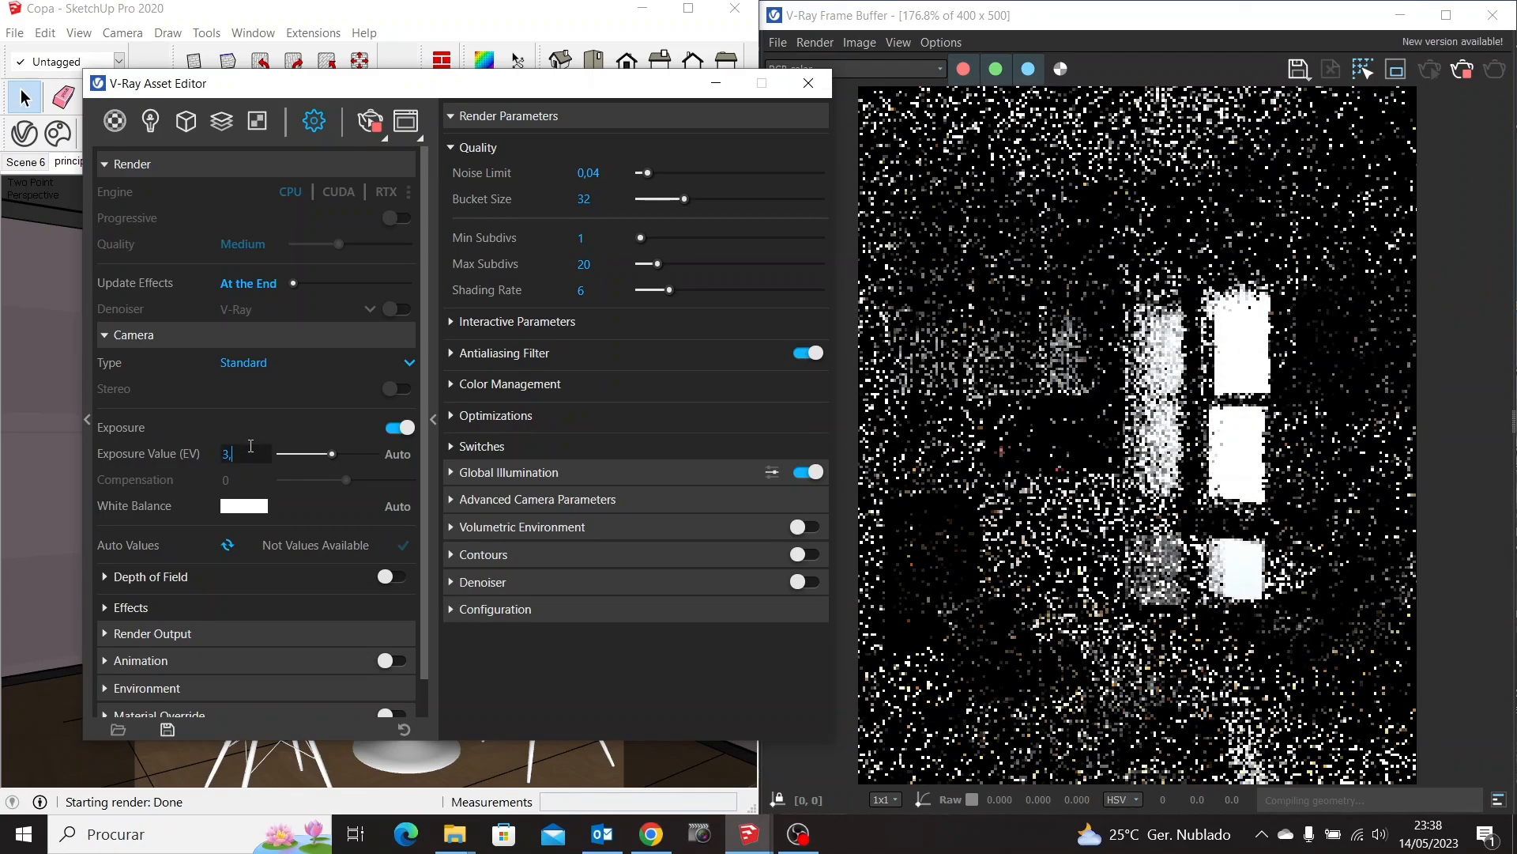
type("3,6")
key("Return")
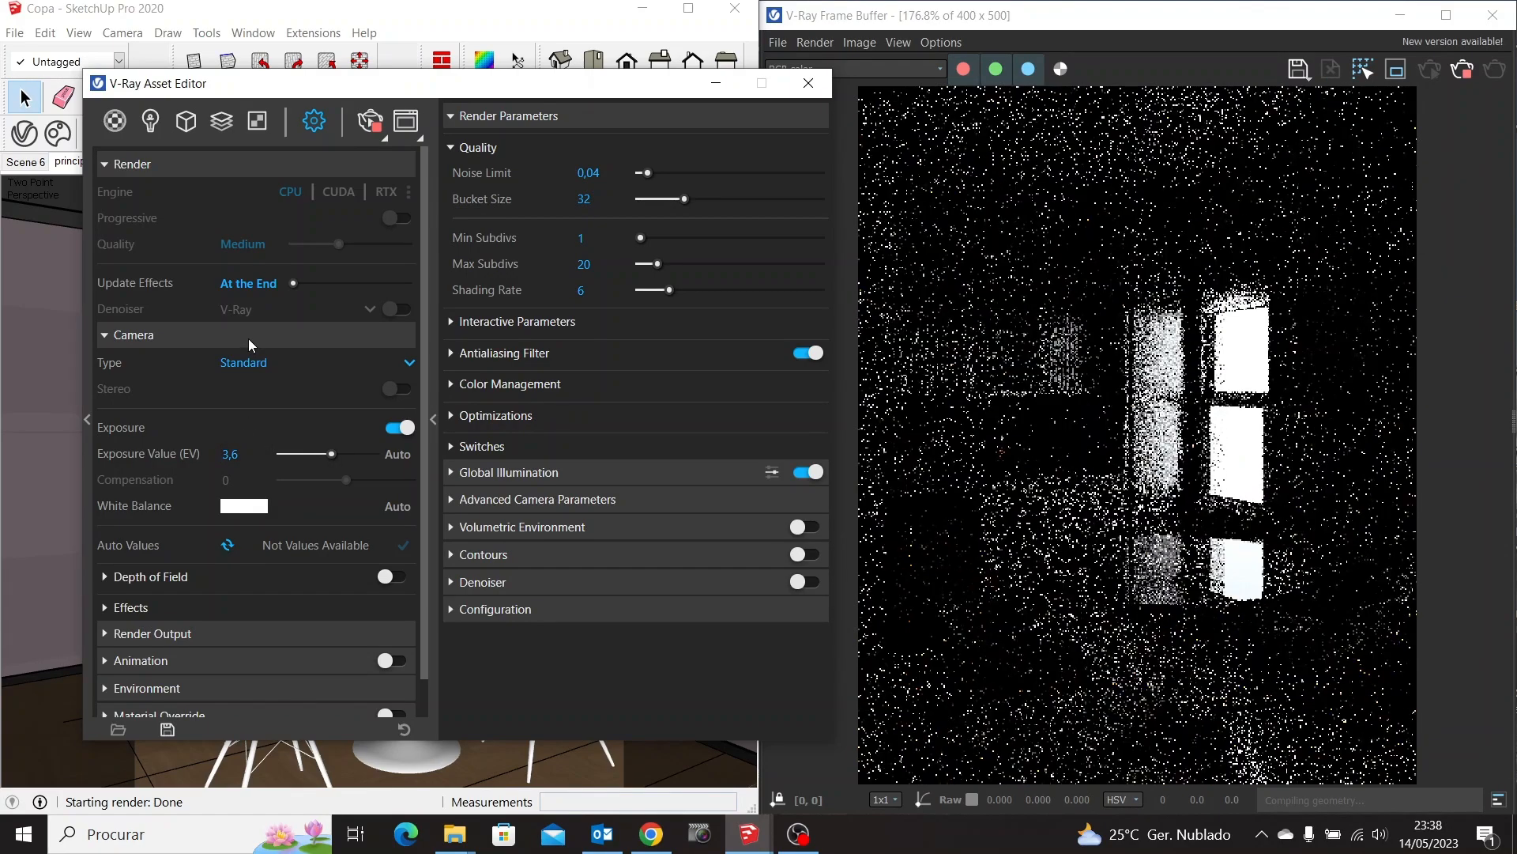
left_click_drag(532, 86, 480, 86)
left_click(782, 472)
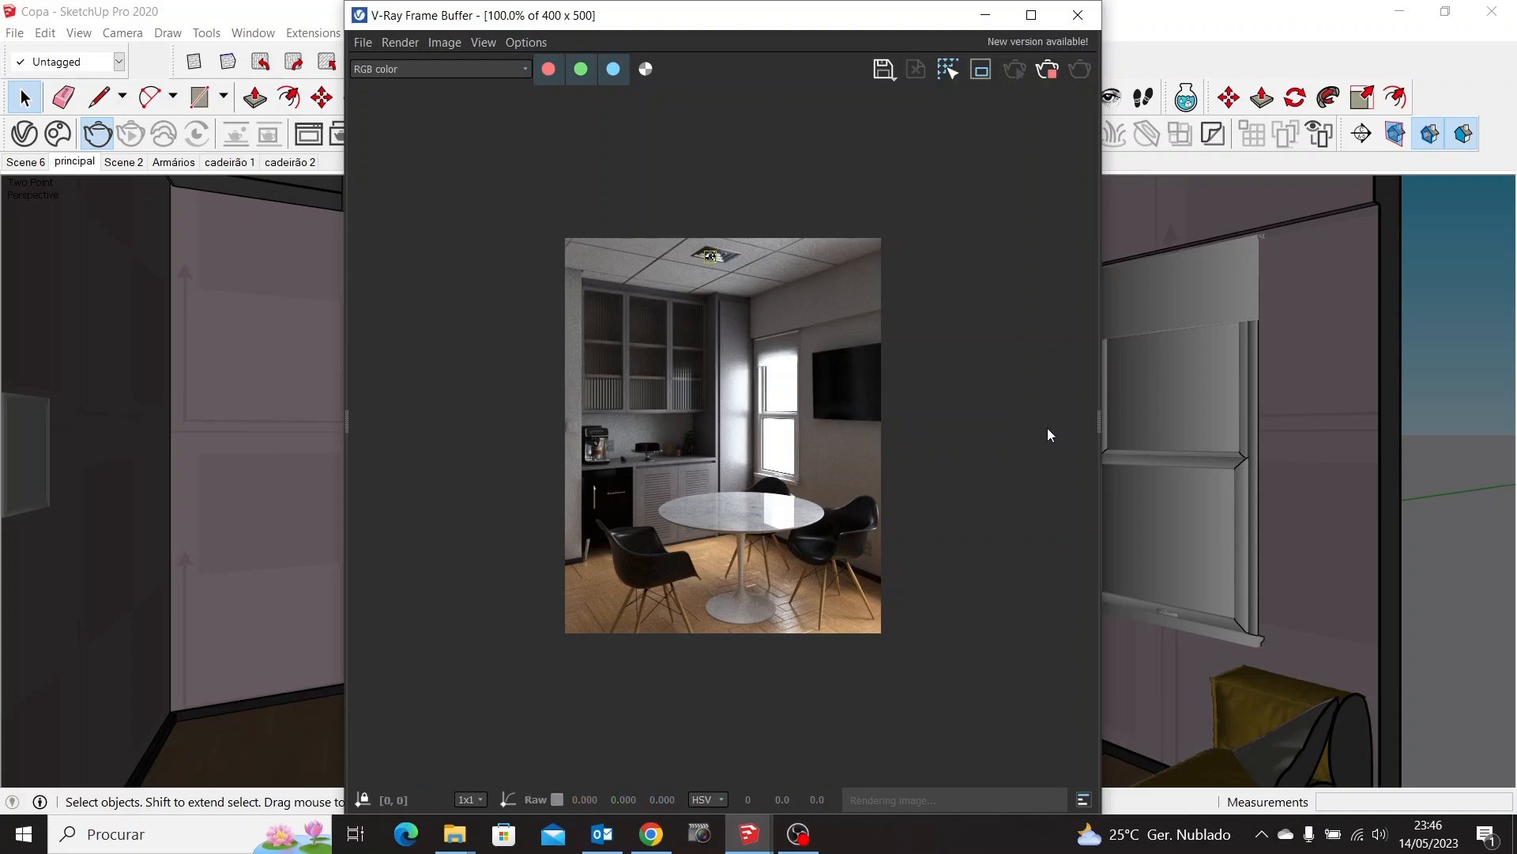
Show the frame buffer's correction layers and set the Exposure layer's exposure to 2,004 and highlight burn to 0
left_click(1096, 424)
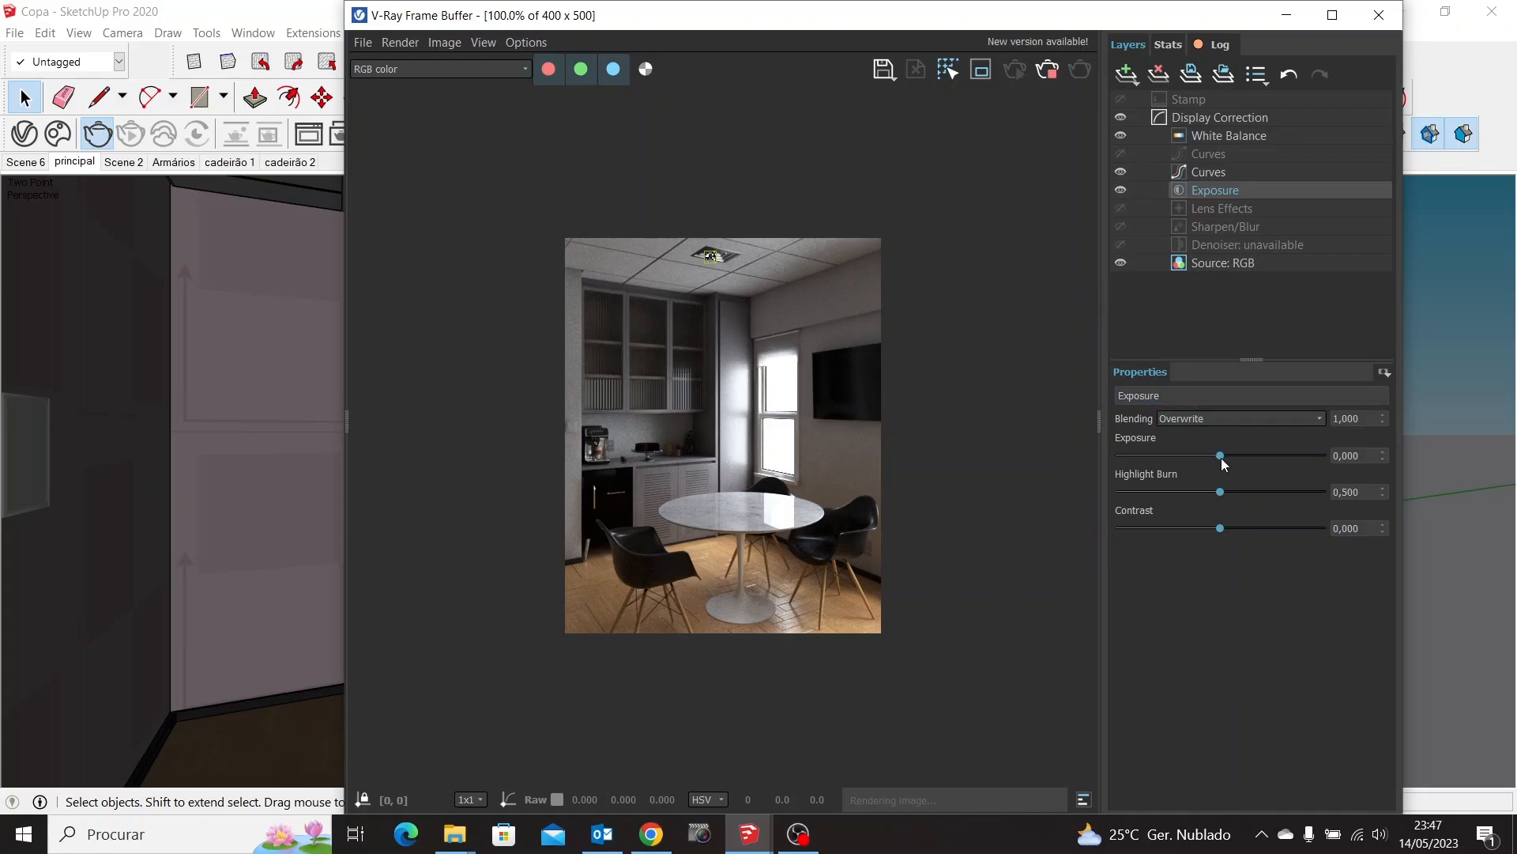
left_click_drag(1223, 458, 1261, 455)
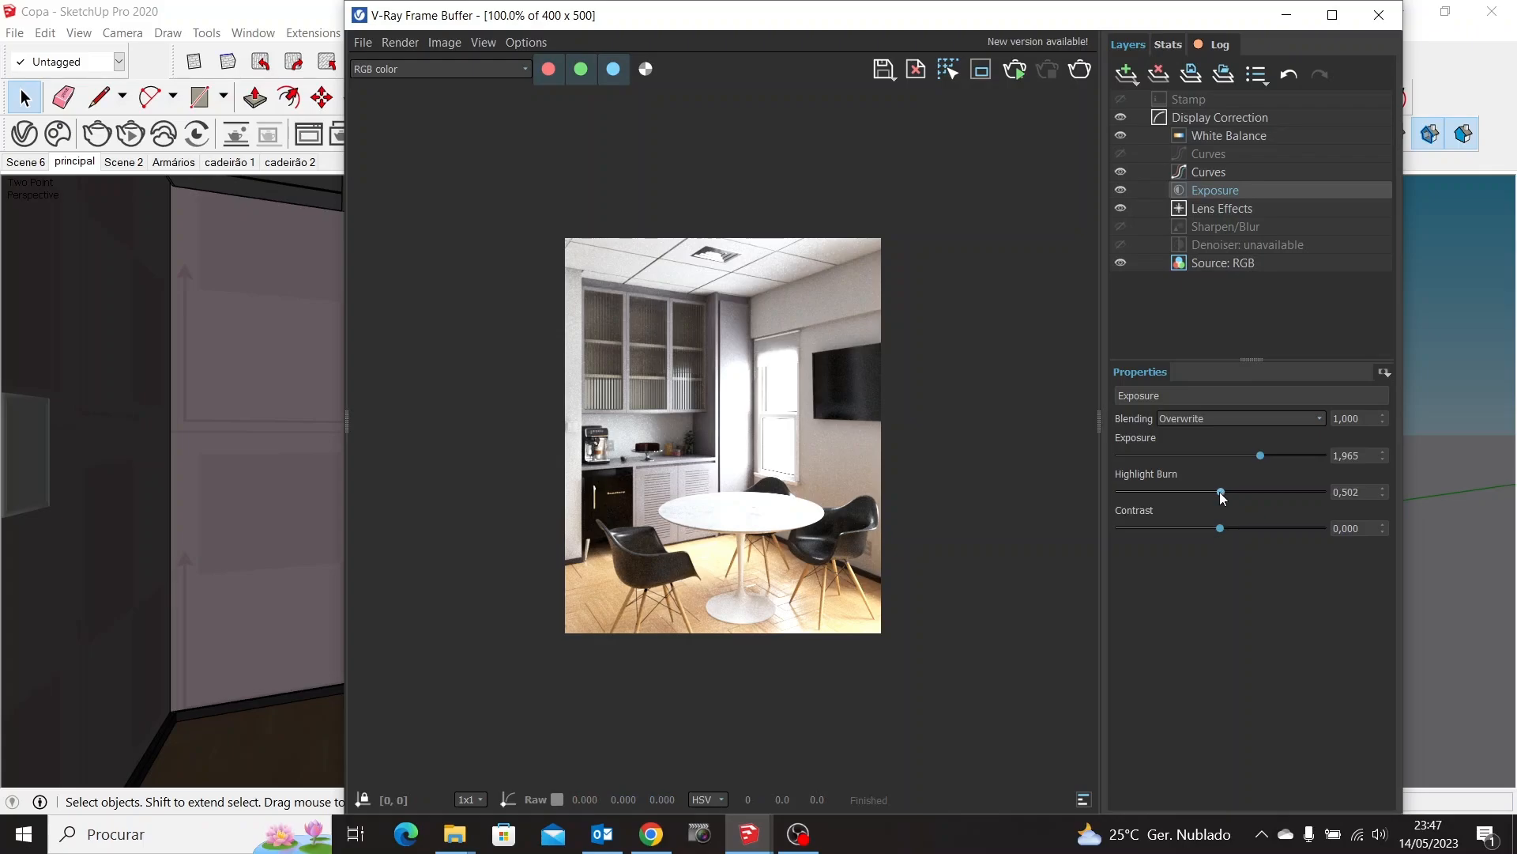
left_click_drag(1220, 492, 1070, 497)
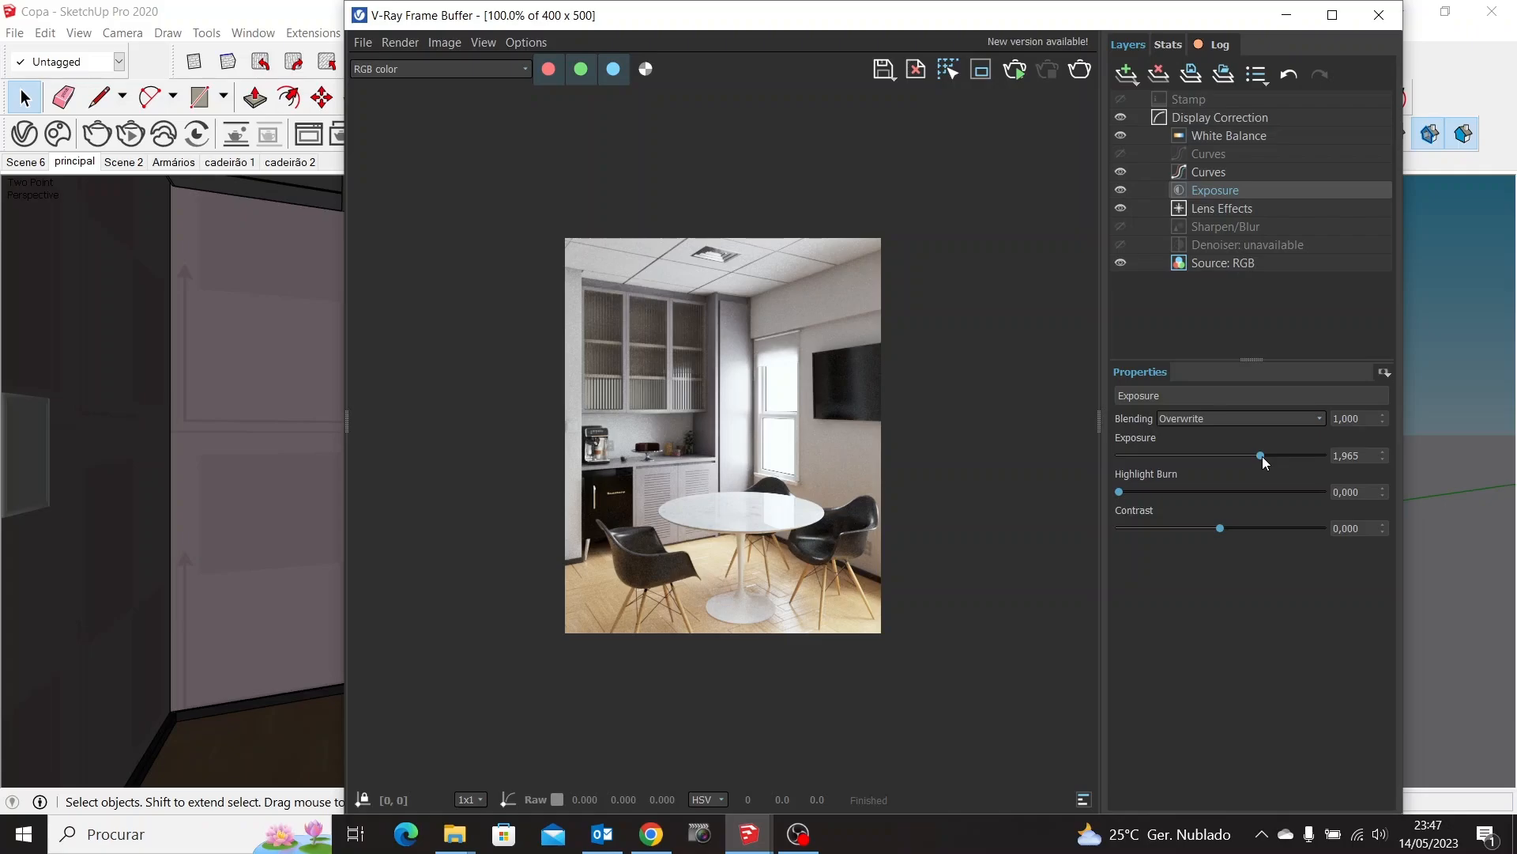
mouse_move(1263, 457)
left_mouse_down()
mouse_move(1207, 456)
mouse_move(1262, 457)
left_mouse_up()
mouse_move(1119, 491)
left_mouse_down()
mouse_move(1240, 490)
mouse_move(1097, 489)
left_mouse_up()
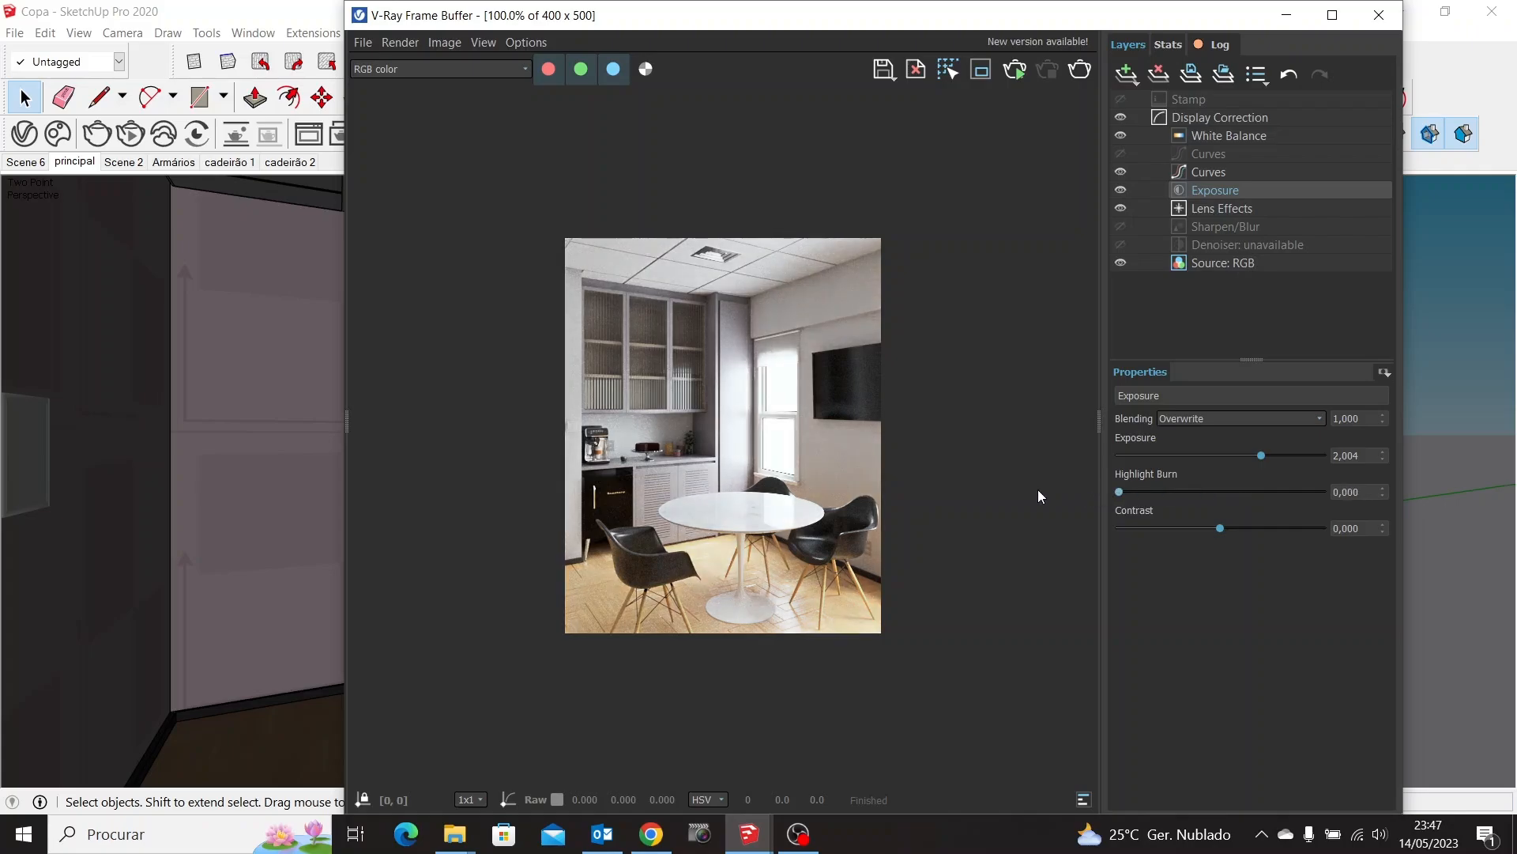